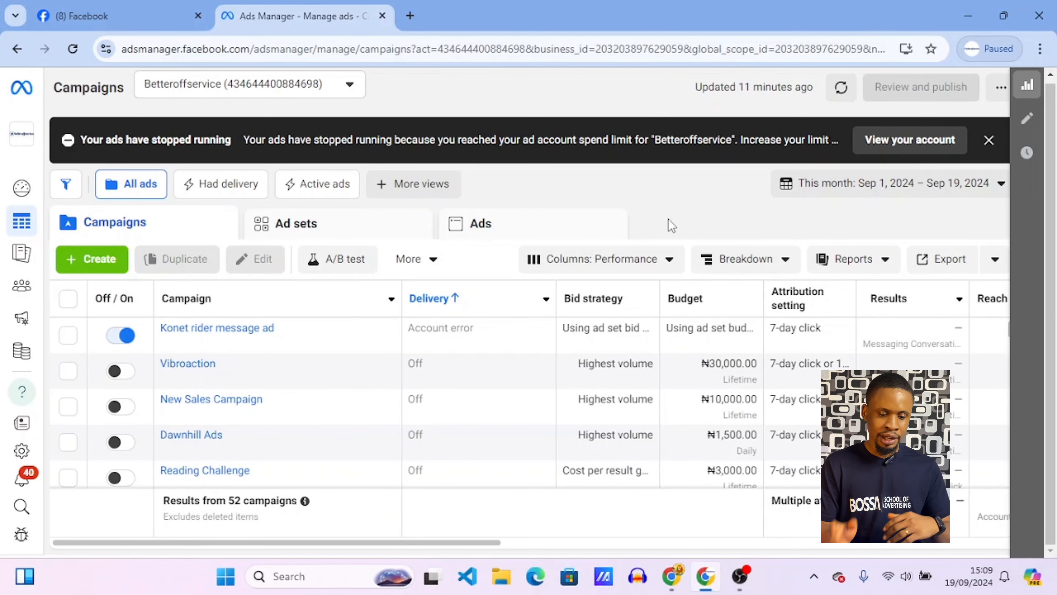
# - Create a new auction campaign with the Leads objective, using the manual leads campaign setup
pyautogui.click(96, 260)
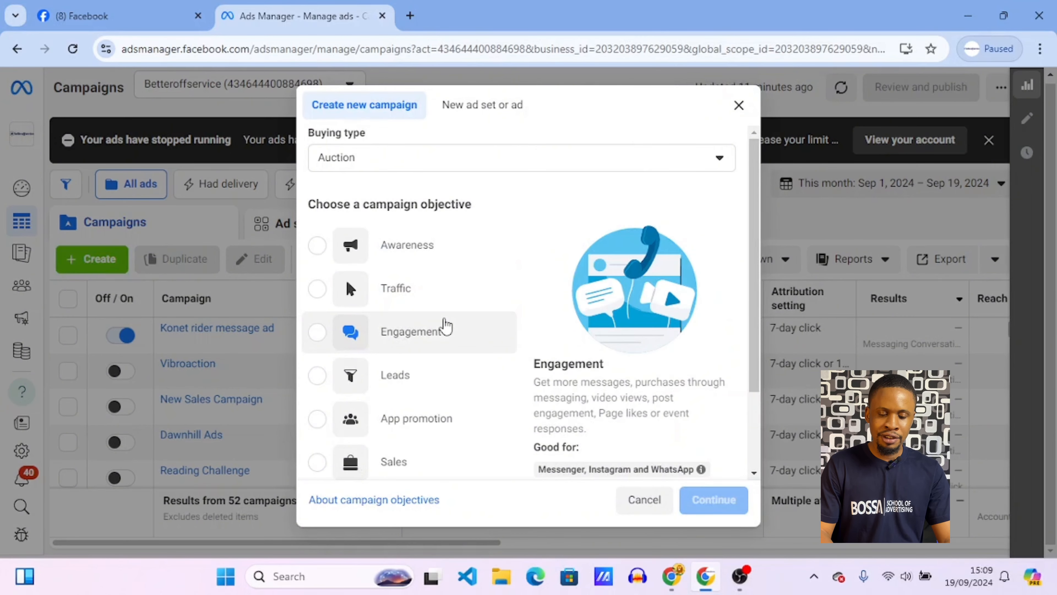
pyautogui.scroll(-2, 446, 326)
pyautogui.scroll(2, 446, 326)
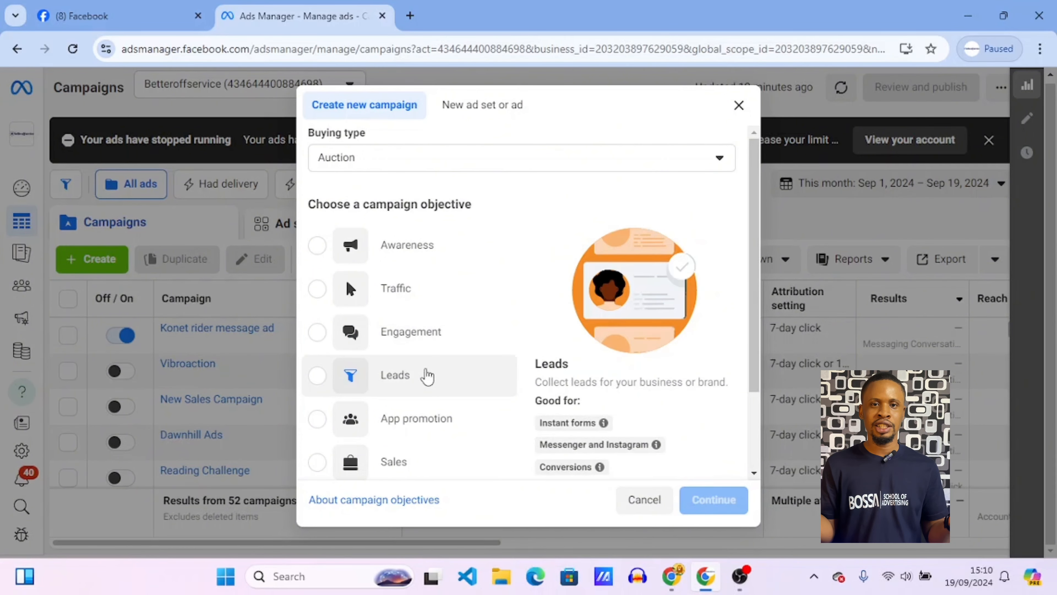
pyautogui.scroll(-2, 428, 375)
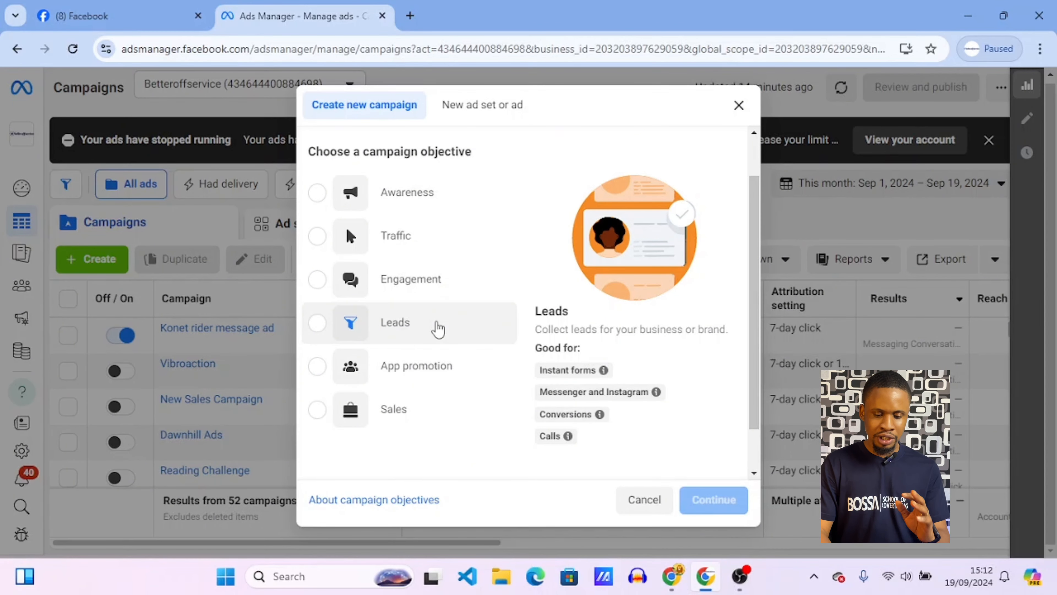
pyautogui.click(438, 329)
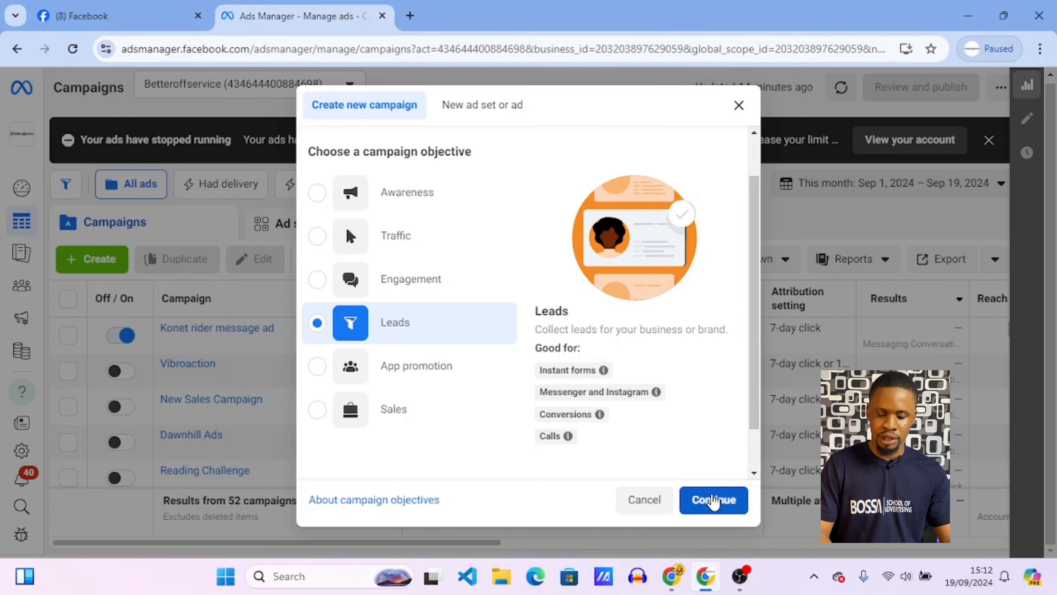
pyautogui.click(714, 500)
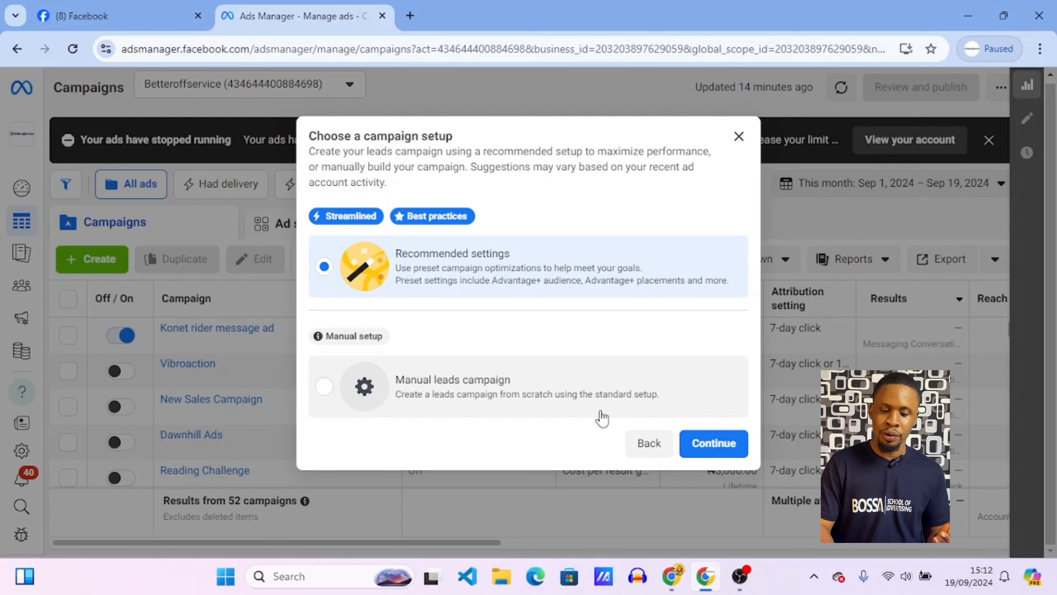
pyautogui.click(327, 392)
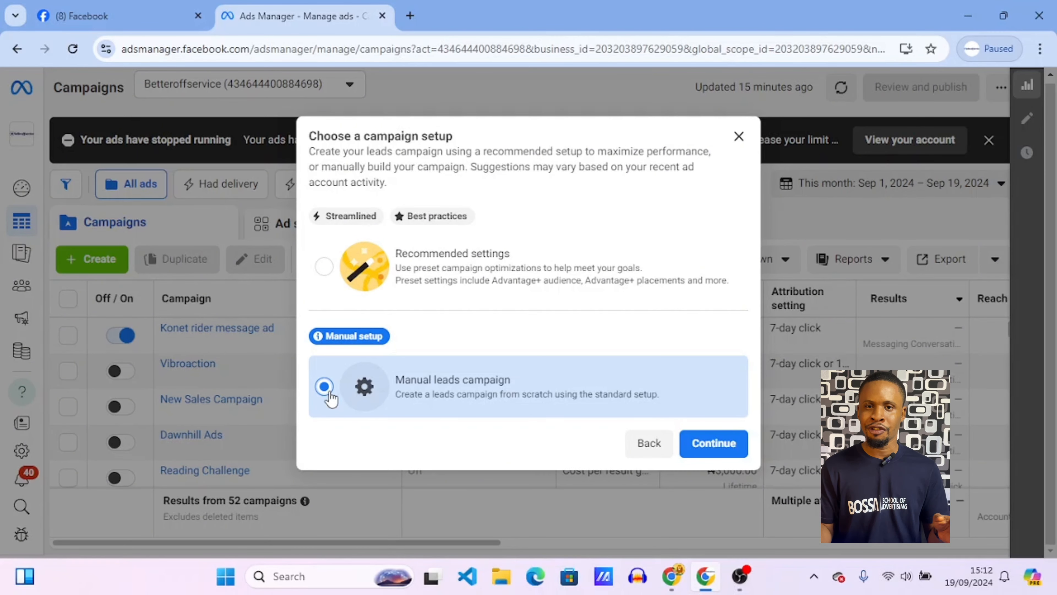
pyautogui.click(723, 443)
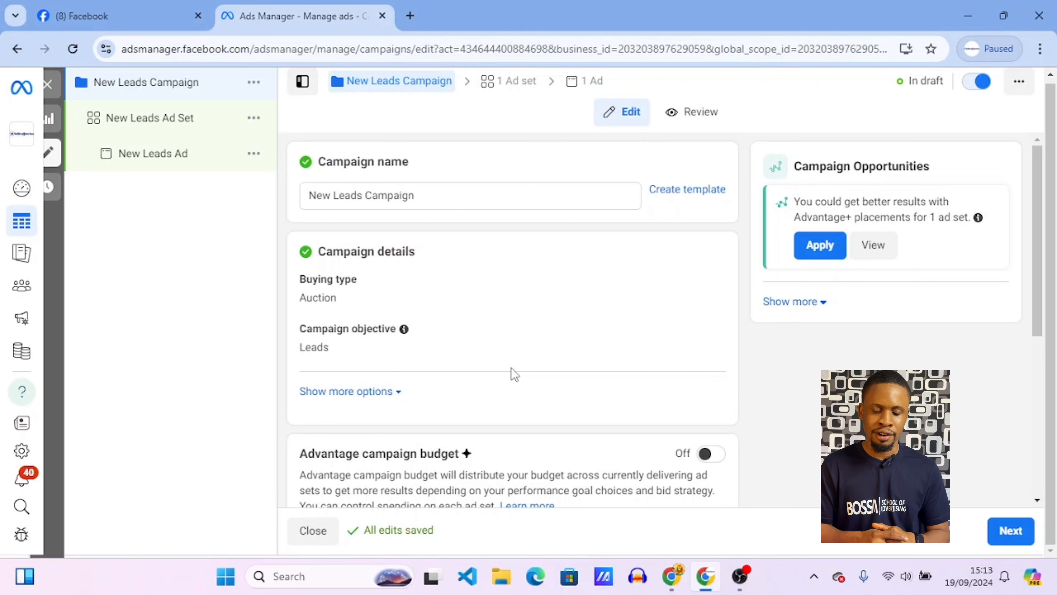
# - Rename the campaign as "Leads Ad"
pyautogui.click(461, 202)
pyautogui.press('BackSpace')
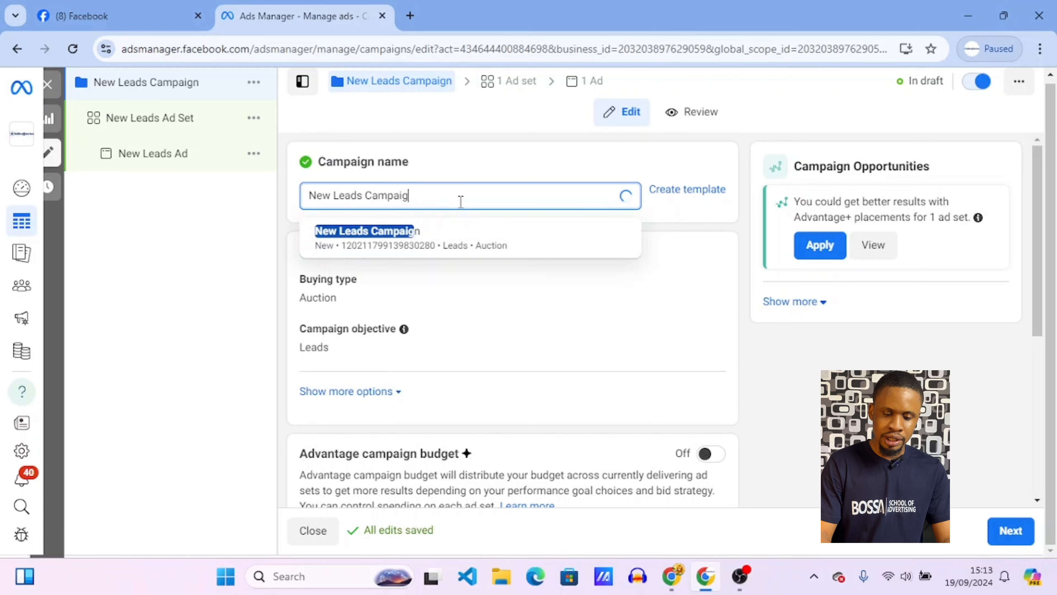
pyautogui.press('BackSpace')
pyautogui.press('BackSpace')
pyautogui.press('BackSpace')
pyautogui.press('BackSpace')
pyautogui.press('BackSpace')
pyautogui.press('BackSpace')
pyautogui.press('BackSpace')
pyautogui.press('BackSpace')
pyautogui.press('BackSpace')
pyautogui.press('BackSpace')
pyautogui.press('BackSpace')
pyautogui.press('BackSpace')
pyautogui.press('BackSpace')
pyautogui.press('BackSpace')
pyautogui.press('BackSpace')
pyautogui.press('BackSpace')
pyautogui.press('BackSpace')
pyautogui.write('L')
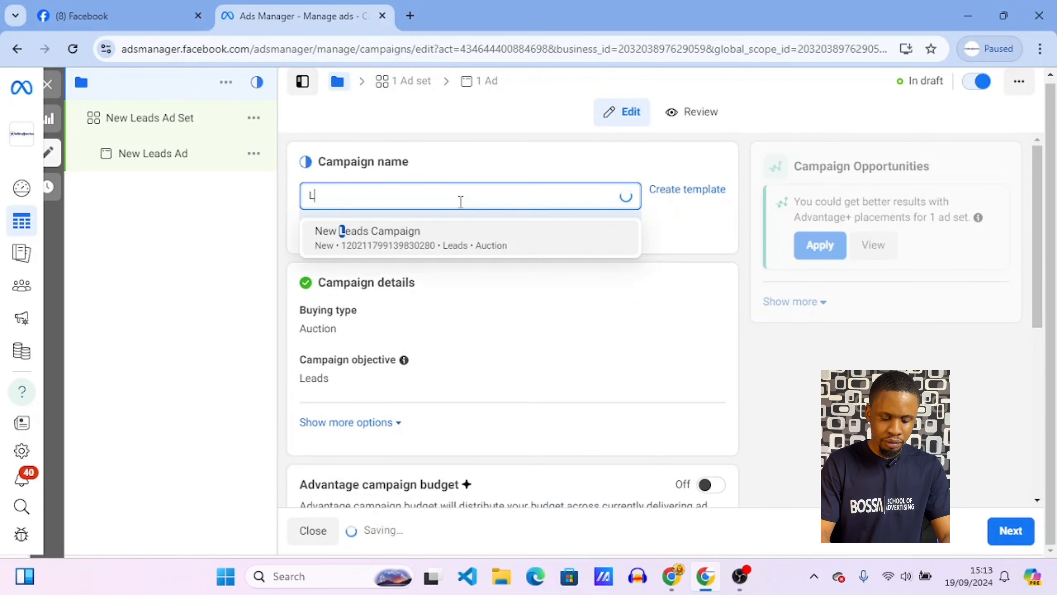
pyautogui.write('eads A')
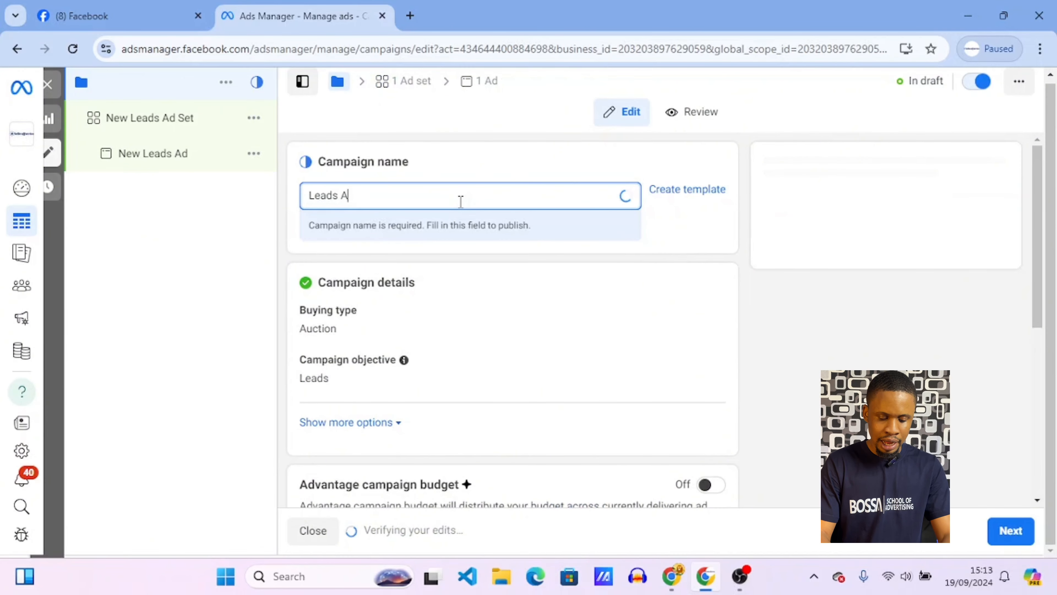
pyautogui.write('d')
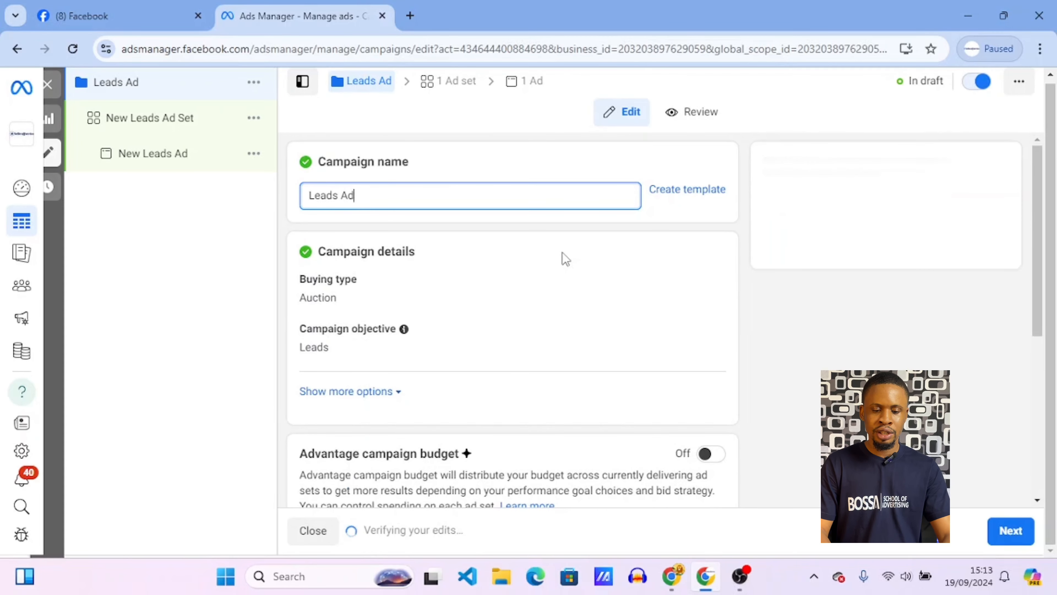
pyautogui.click(562, 255)
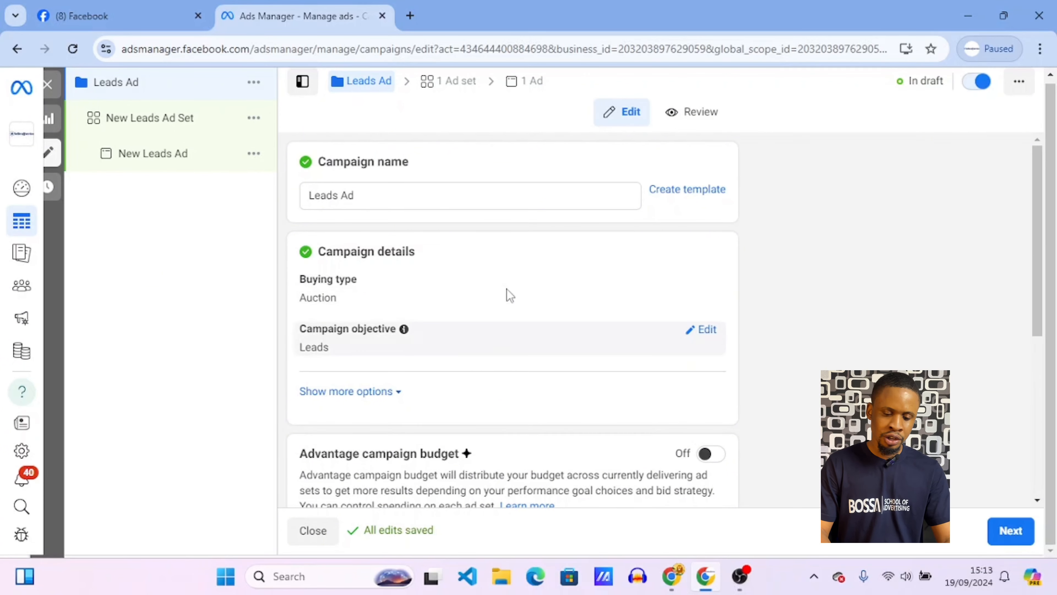
# - Turn on Advantage campaign budget for the campaign and change the budget type to Lifetime budget
pyautogui.scroll(-2, 487, 325)
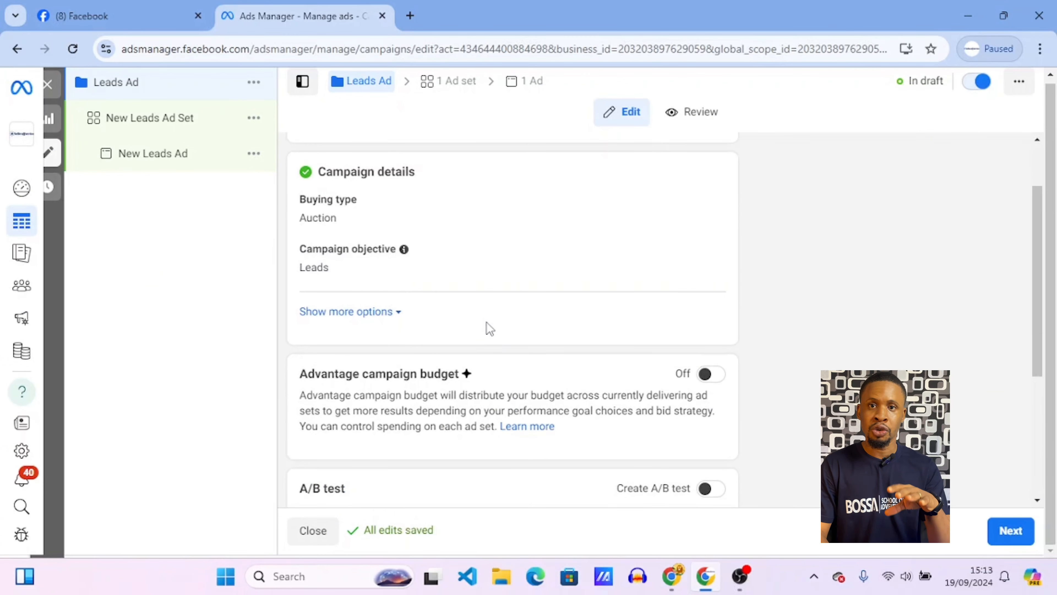
pyautogui.scroll(-2, 487, 323)
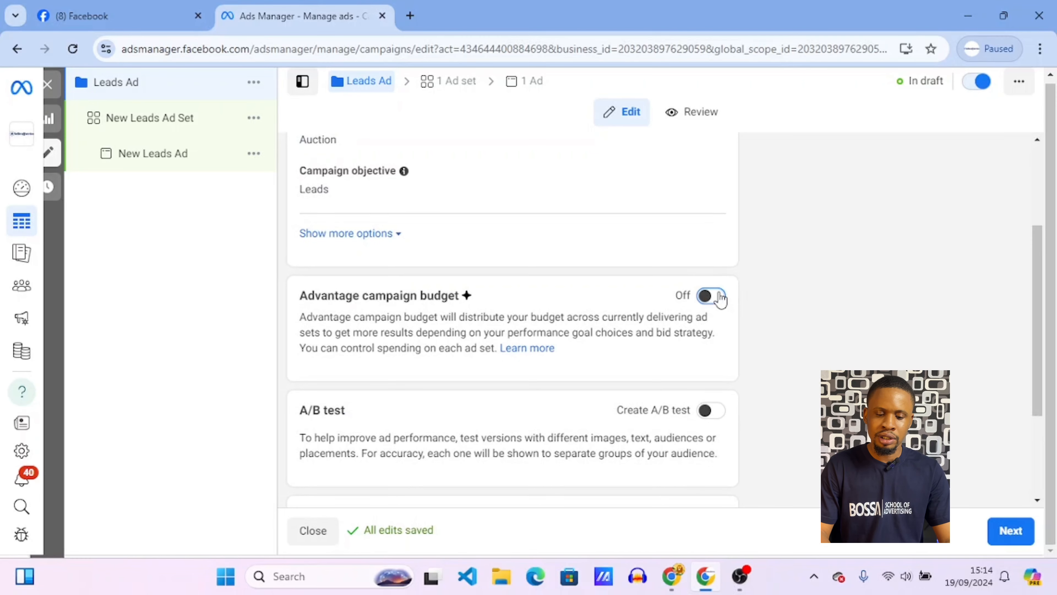
pyautogui.click(720, 299)
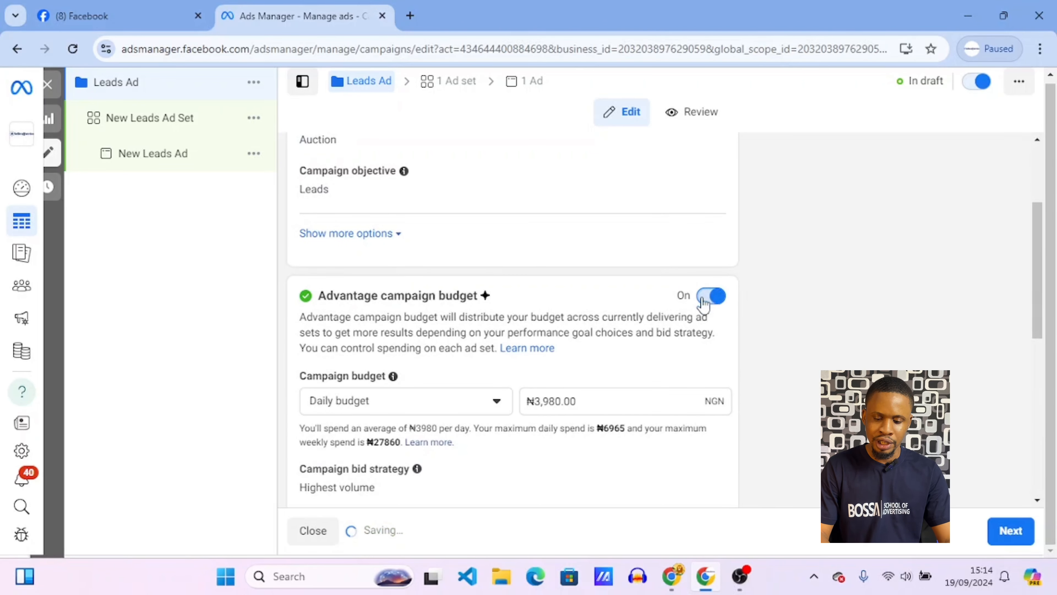
pyautogui.scroll(-1, 605, 367)
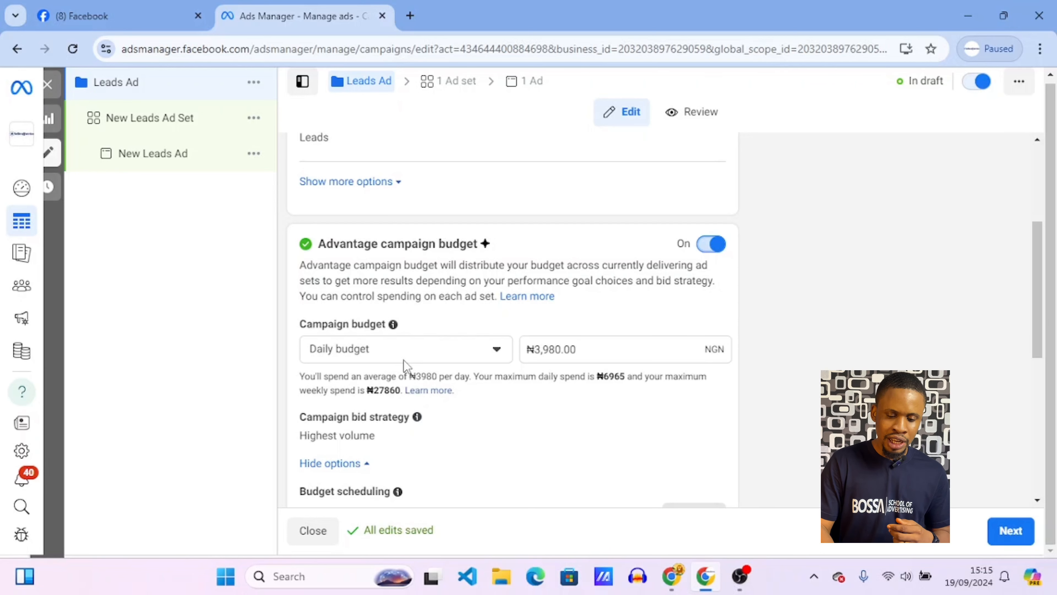
pyautogui.click(439, 355)
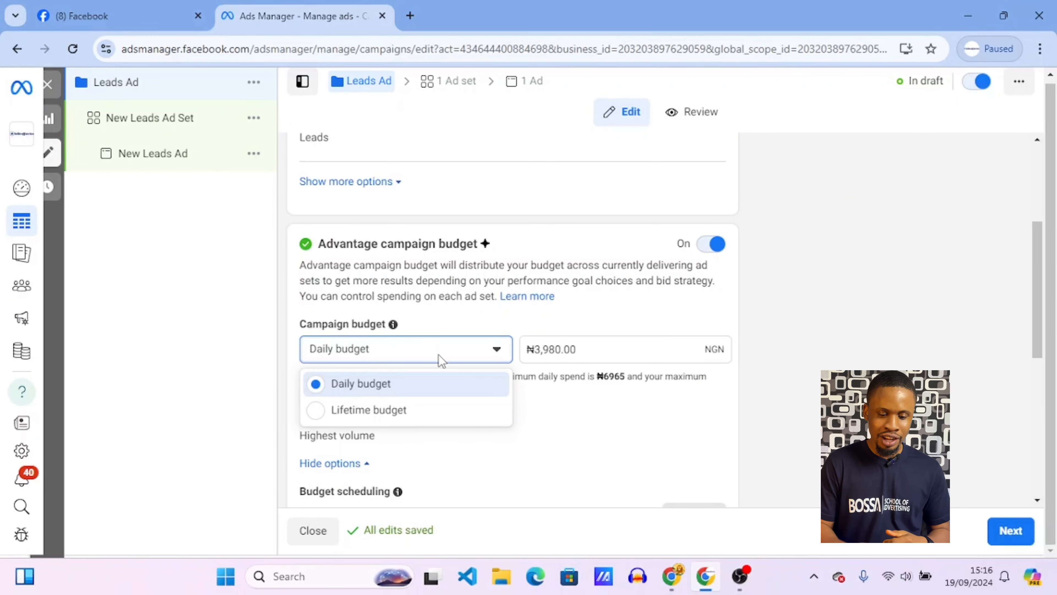
pyautogui.click(402, 410)
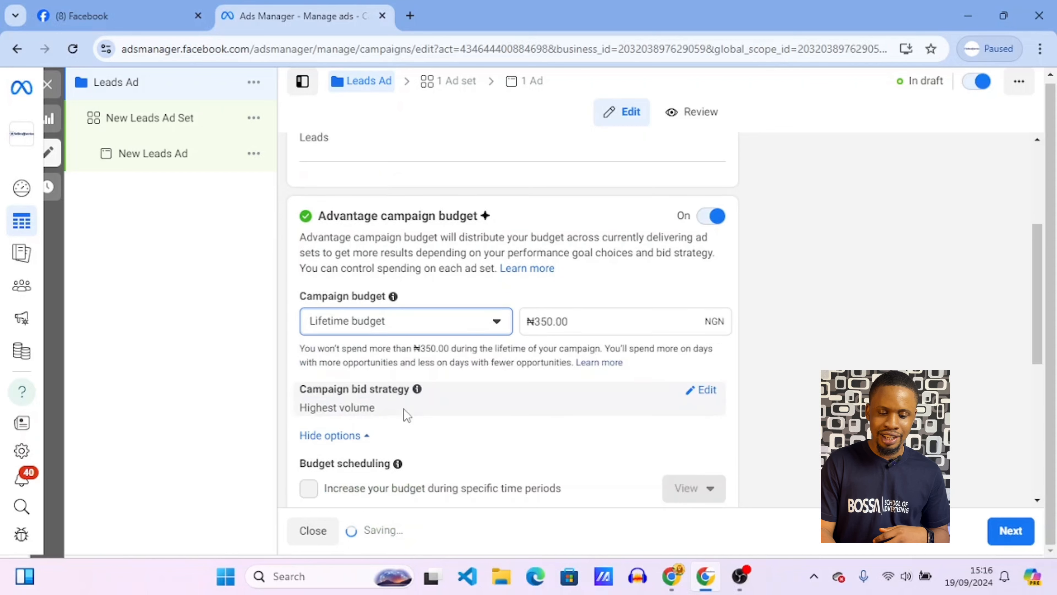
# - Set the campaign's lifetime budget amount to ₦50,000
pyautogui.click(587, 320)
pyautogui.press('BackSpace')
pyautogui.press('BackSpace')
pyautogui.press('BackSpace')
pyautogui.press('BackSpace')
pyautogui.press('BackSpace')
pyautogui.press('BackSpace')
pyautogui.press('BackSpace')
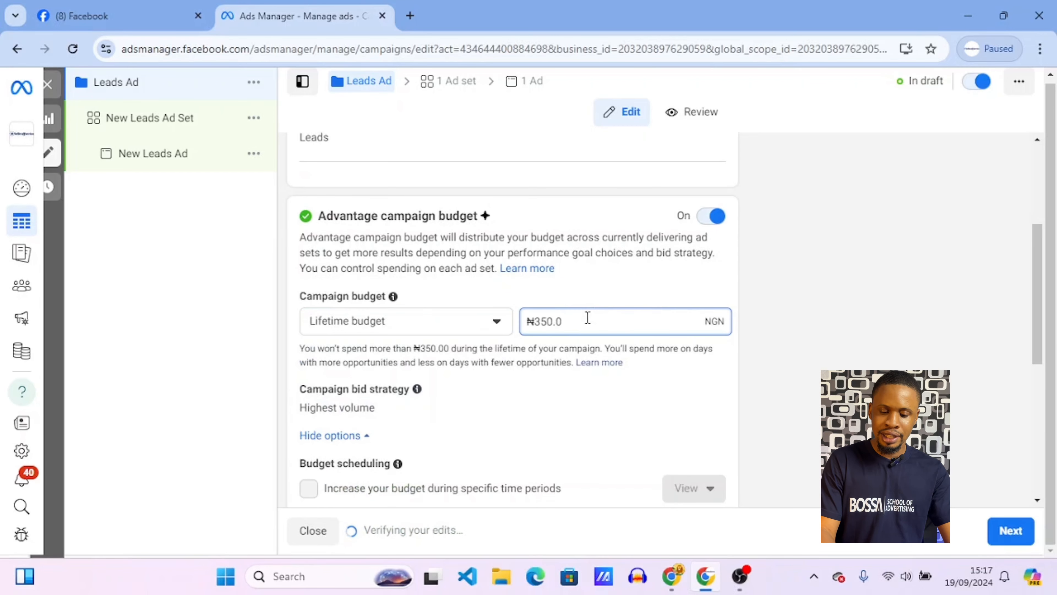
pyautogui.write('5')
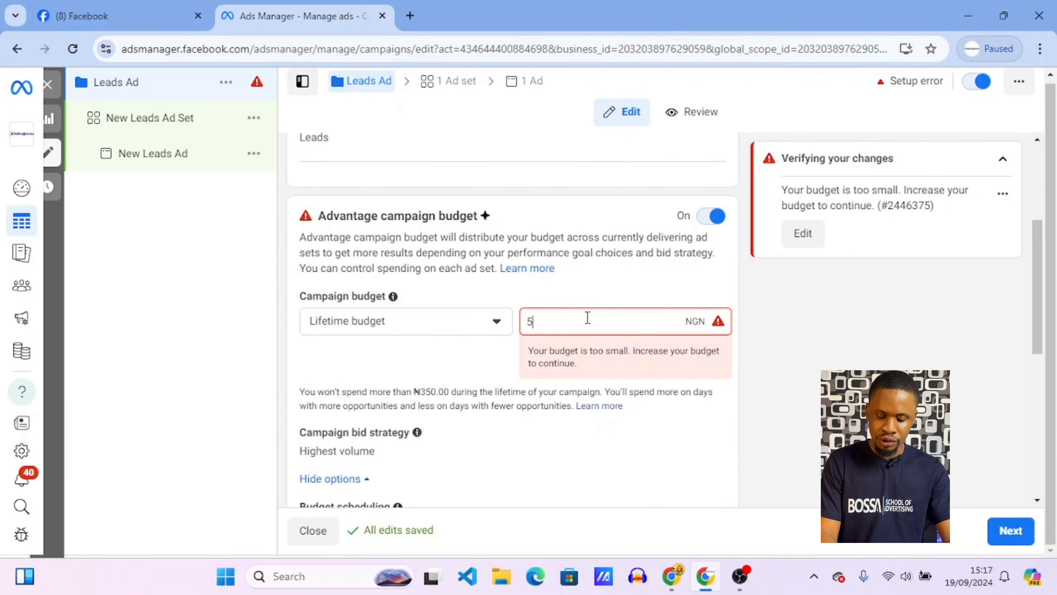
pyautogui.write('0000')
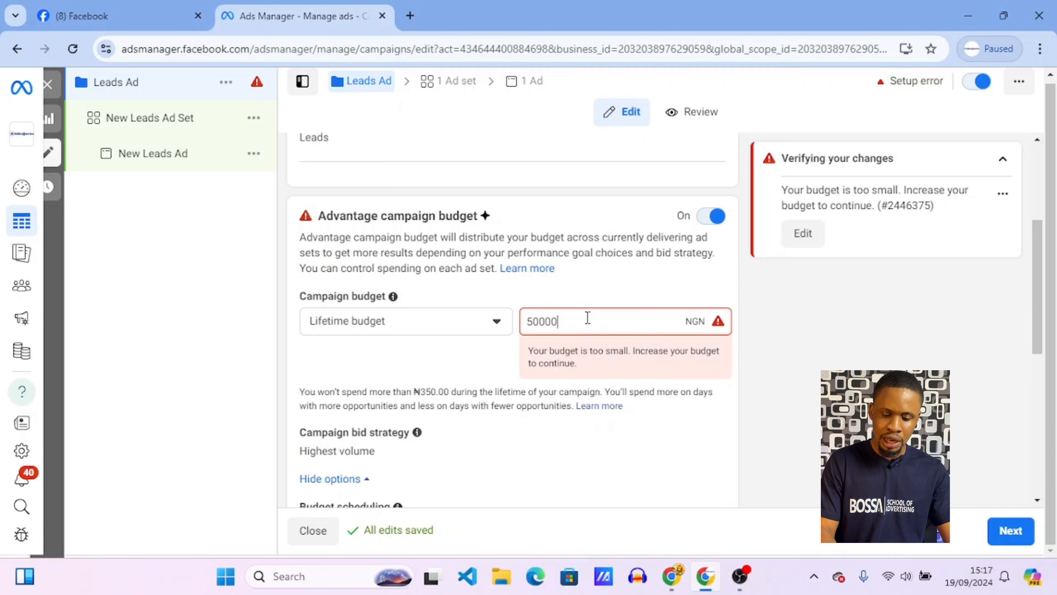
pyautogui.click(632, 296)
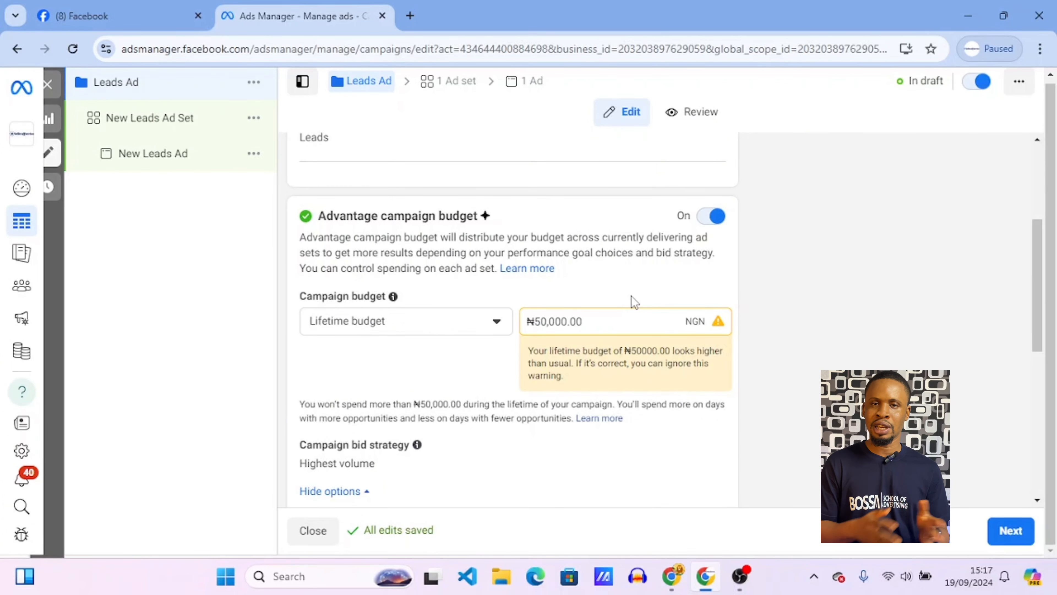
# - Try a lifetime budget of ₦1,000 for the campaign
pyautogui.click(594, 328)
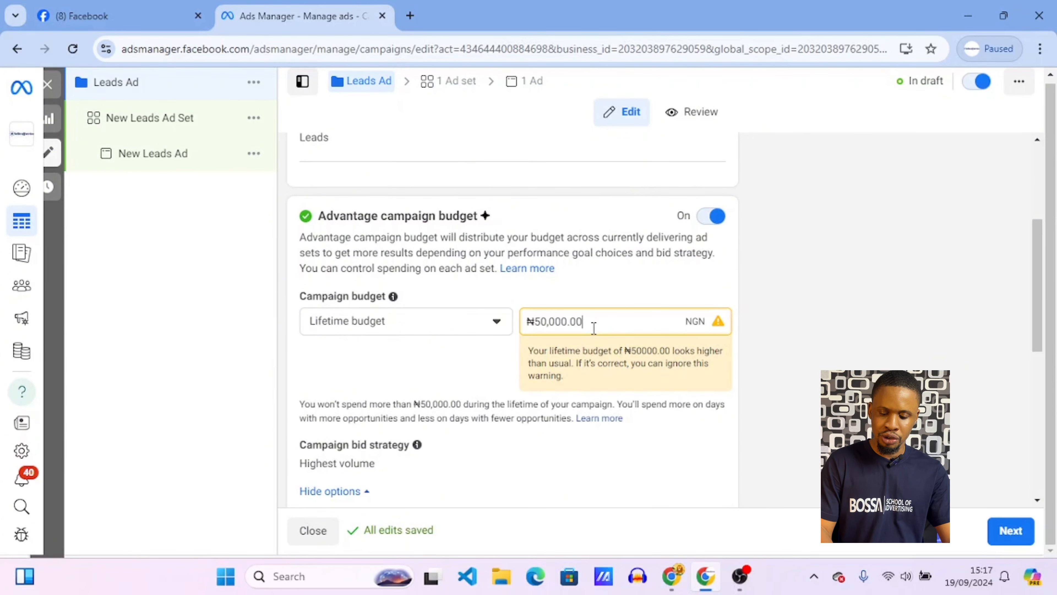
pyautogui.press('BackSpace')
pyautogui.press('BackSpace')
pyautogui.press('BackSpace')
pyautogui.press('BackSpace')
pyautogui.press('BackSpace')
pyautogui.press('BackSpace')
pyautogui.press('BackSpace')
pyautogui.press('BackSpace')
pyautogui.press('BackSpace')
pyautogui.write('1000')
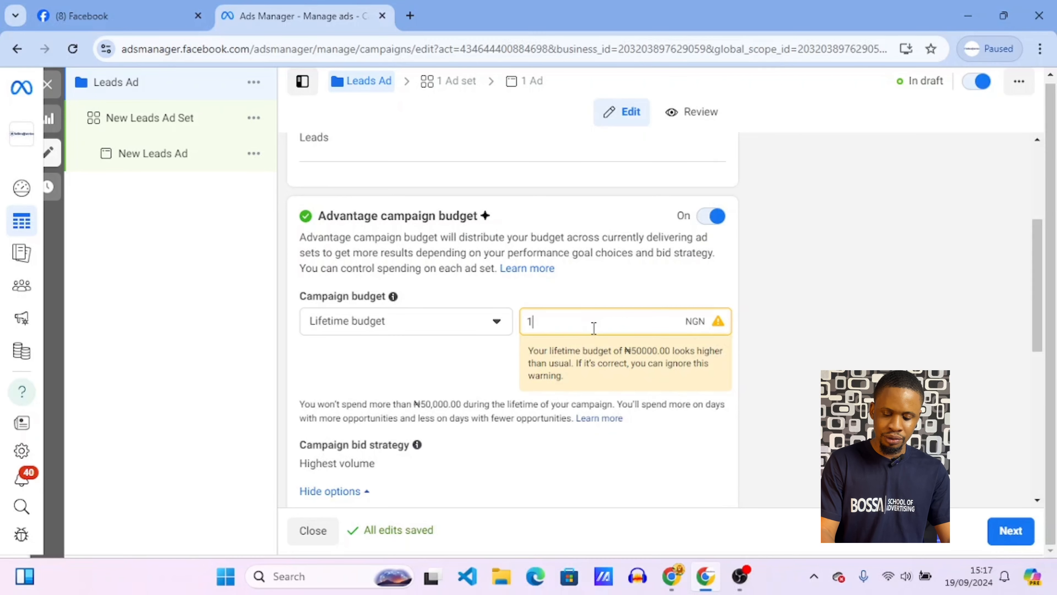
pyautogui.click(639, 300)
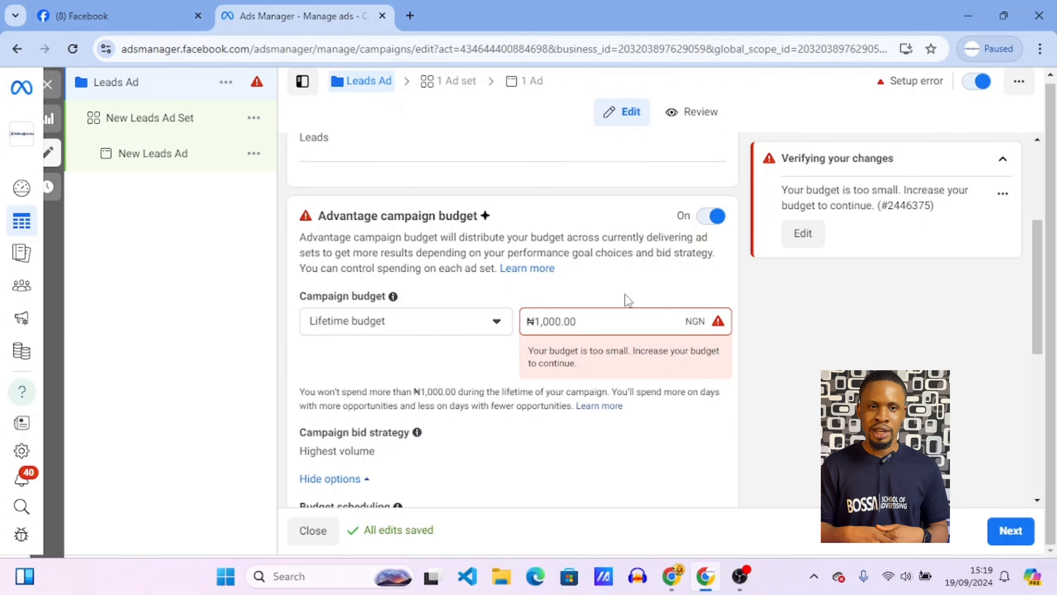
# - Set the lifetime campaign budget back to ₦50,000
pyautogui.click(591, 317)
pyautogui.press('BackSpace')
pyautogui.press('BackSpace')
pyautogui.press('BackSpace')
pyautogui.press('BackSpace')
pyautogui.press('BackSpace')
pyautogui.press('BackSpace')
pyautogui.press('BackSpace')
pyautogui.press('BackSpace')
pyautogui.press('BackSpace')
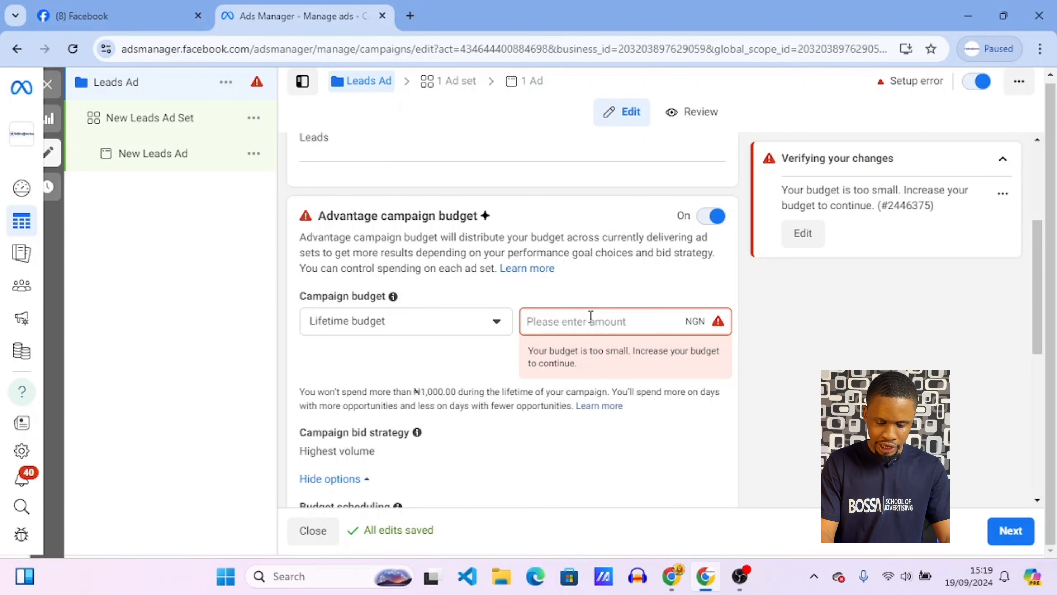
pyautogui.write('50000')
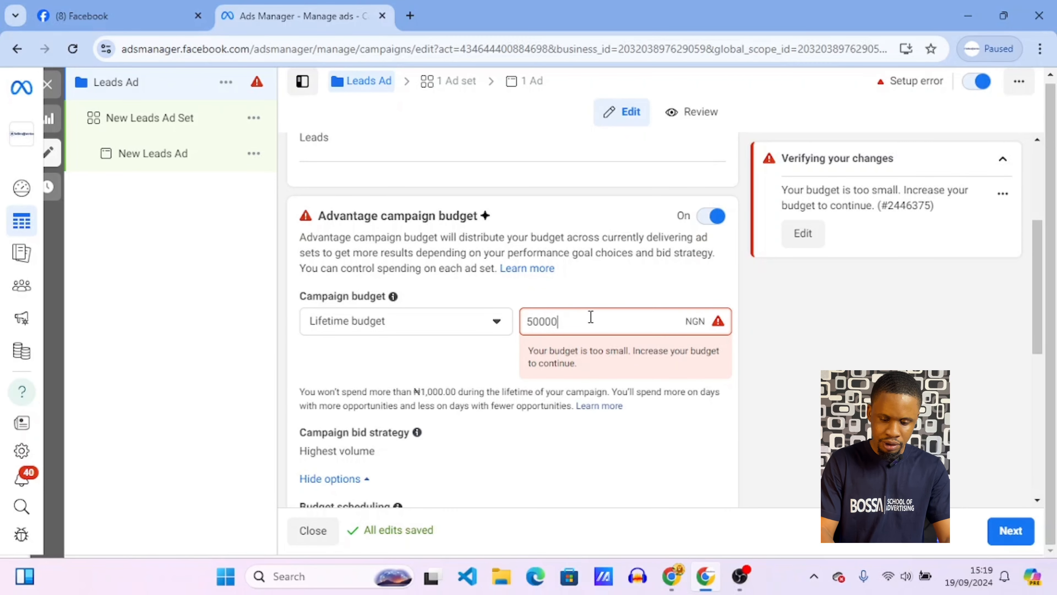
pyautogui.click(615, 303)
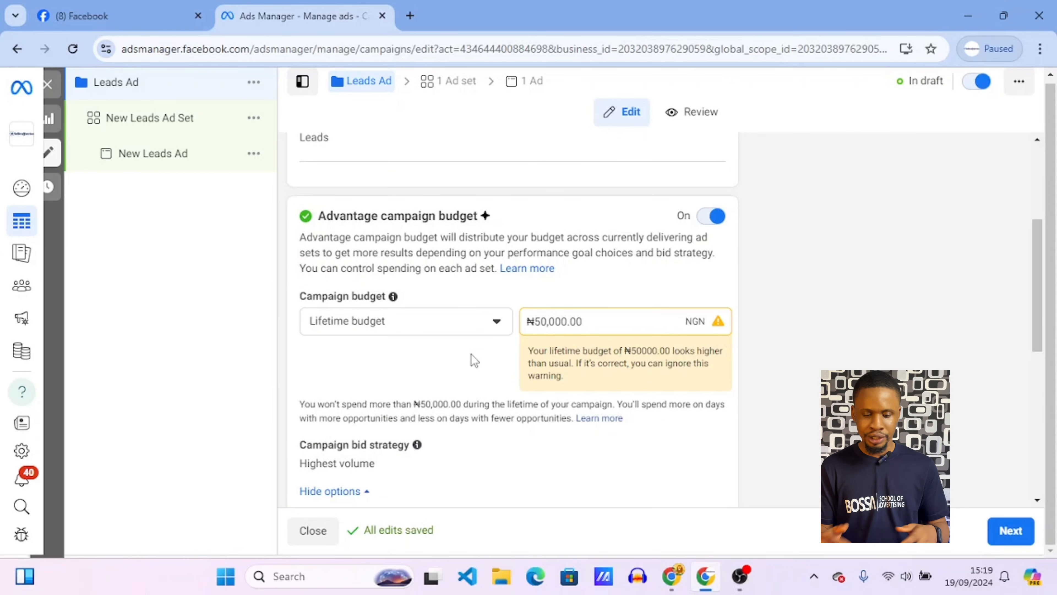
# - Examine the available campaign bid strategies and keep Highest volume selected
pyautogui.scroll(-3, 474, 360)
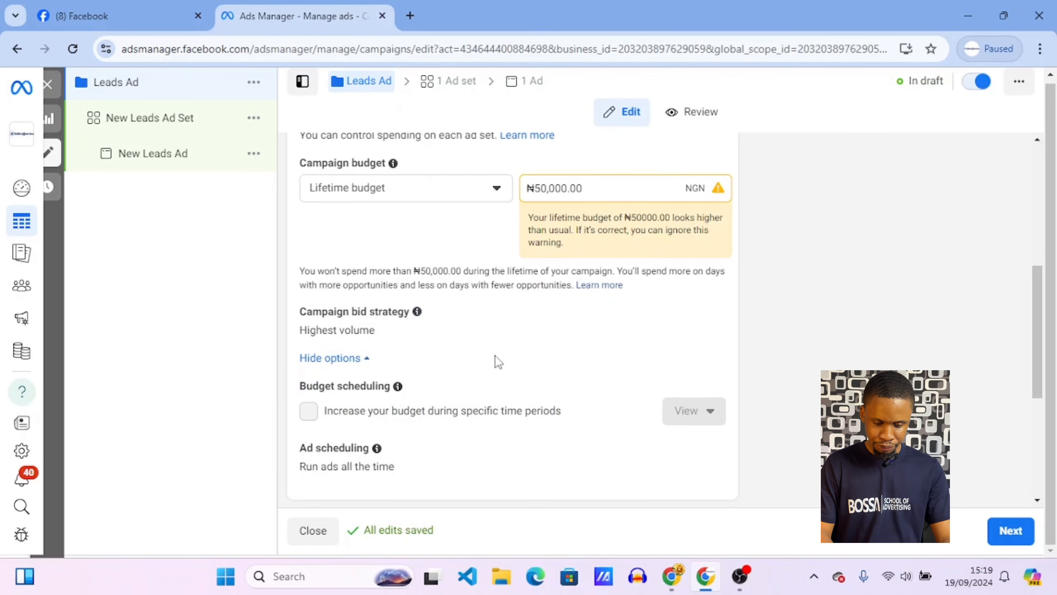
pyautogui.scroll(-1, 499, 361)
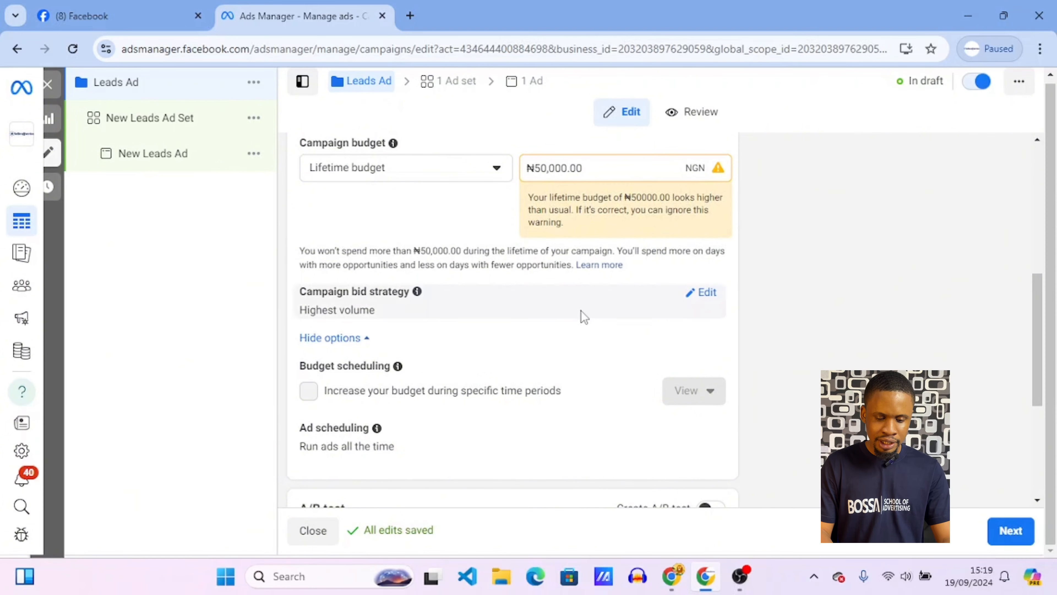
pyautogui.click(701, 299)
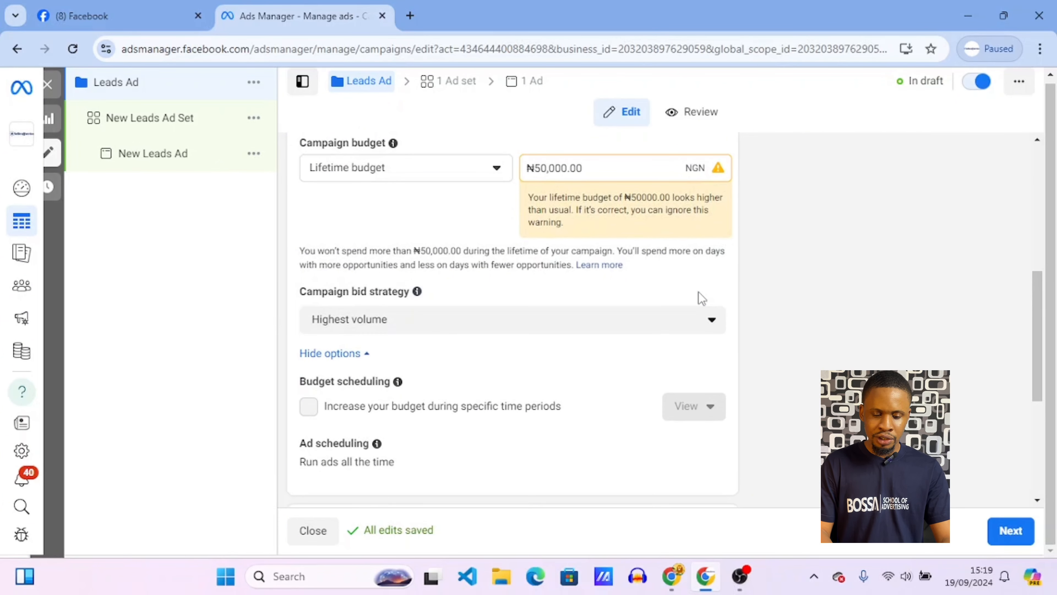
pyautogui.click(660, 318)
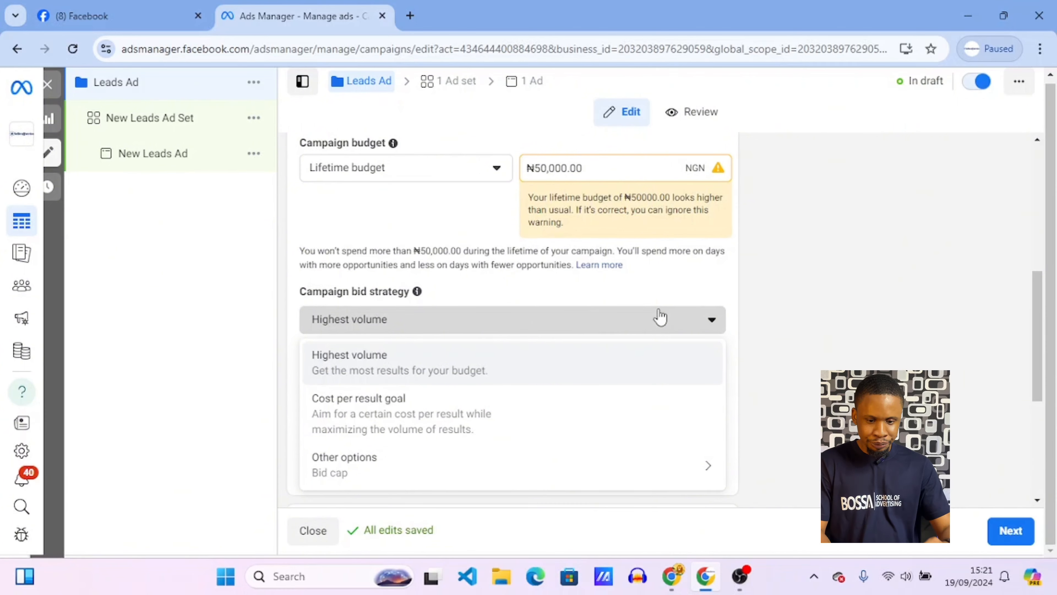
pyautogui.click(482, 327)
# - Edit the campaign's ad scheduling and enable running ads on a schedule
pyautogui.scroll(-3, 501, 358)
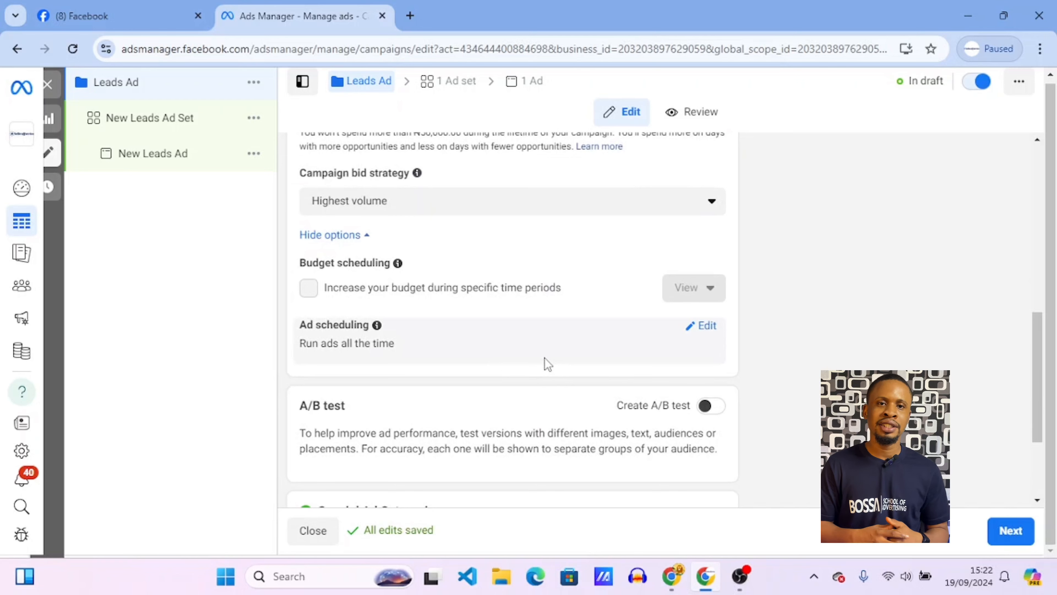
pyautogui.click(707, 333)
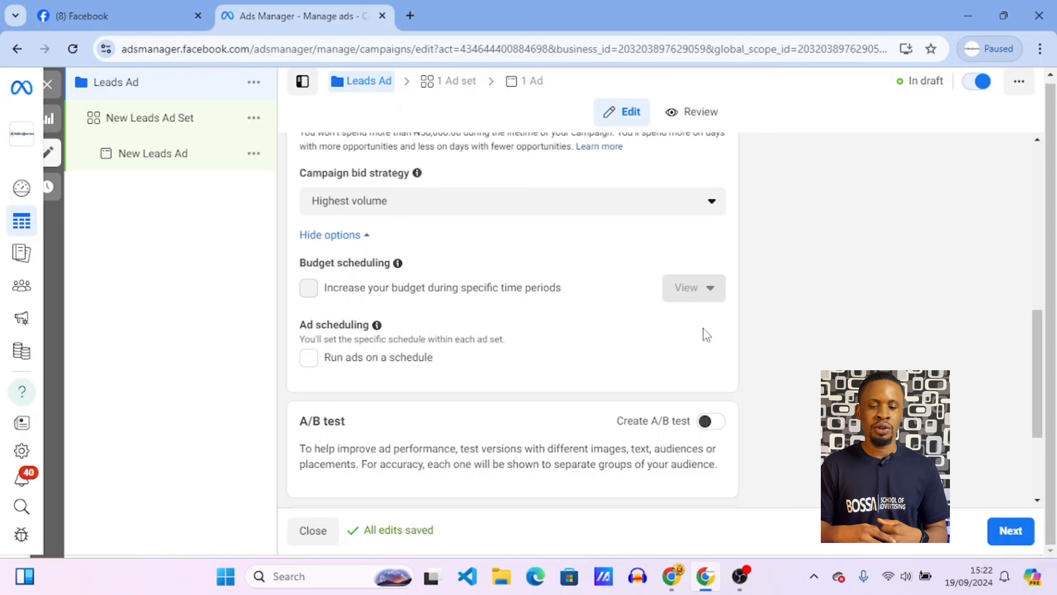
pyautogui.click(313, 363)
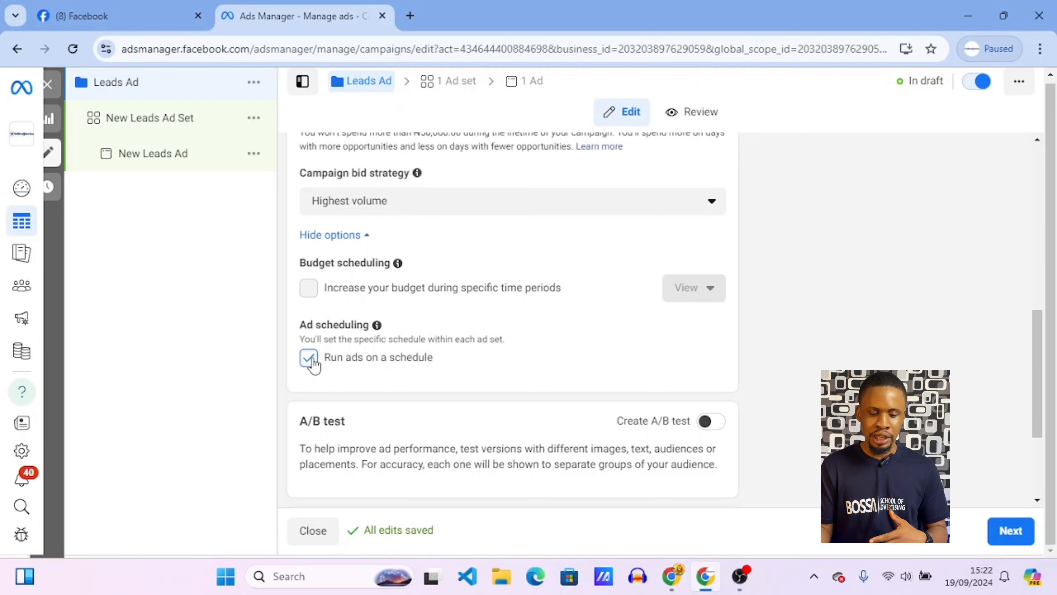
# - Turn off running the campaign's ads on a schedule and check the special ad categories without declaring any
pyautogui.click(309, 357)
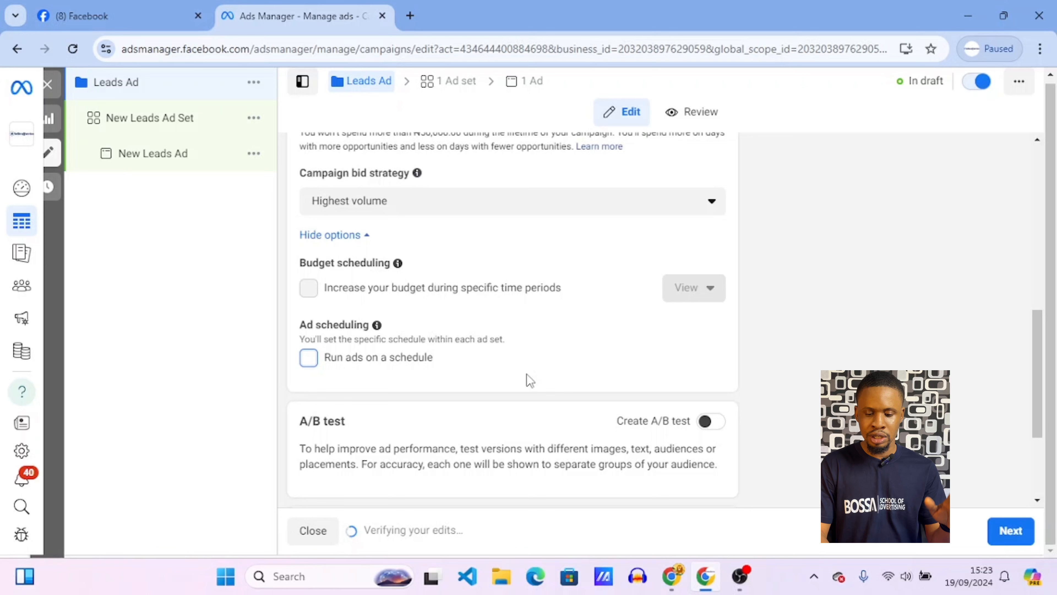
pyautogui.scroll(-2, 529, 377)
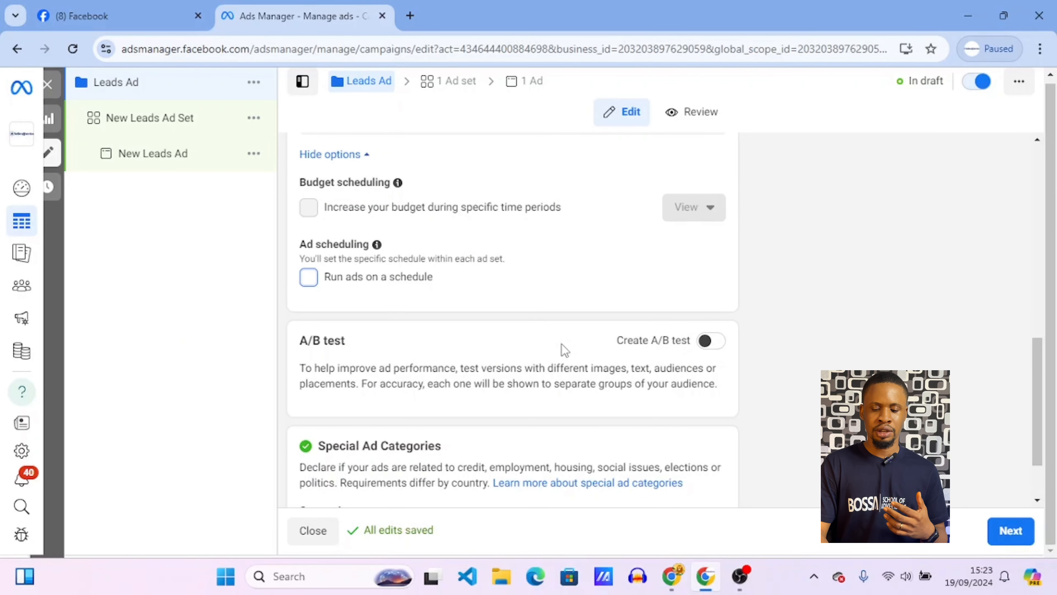
pyautogui.scroll(-2, 562, 348)
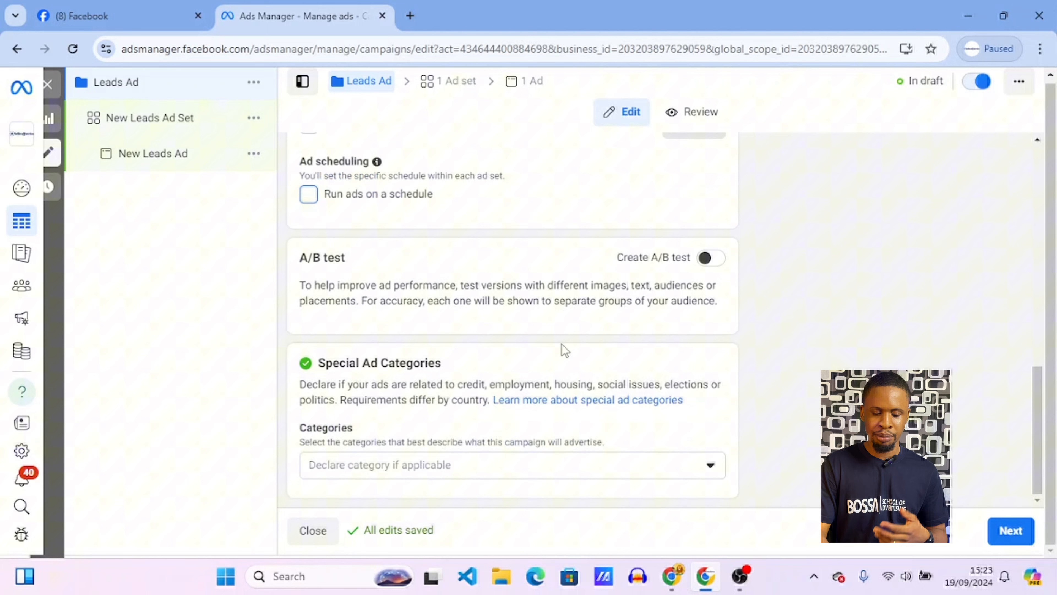
pyautogui.click(476, 470)
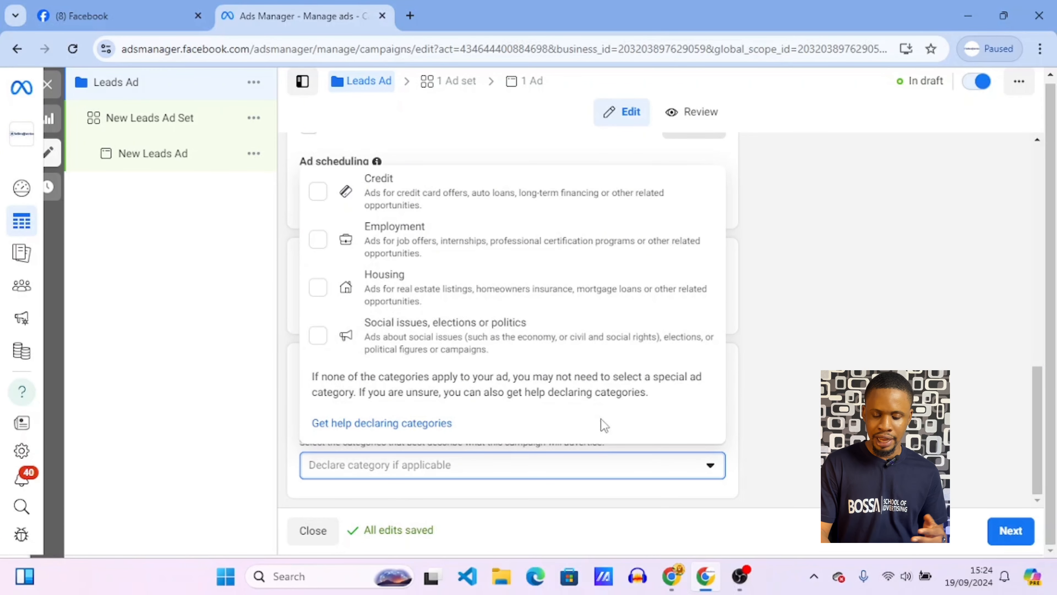
pyautogui.click(615, 495)
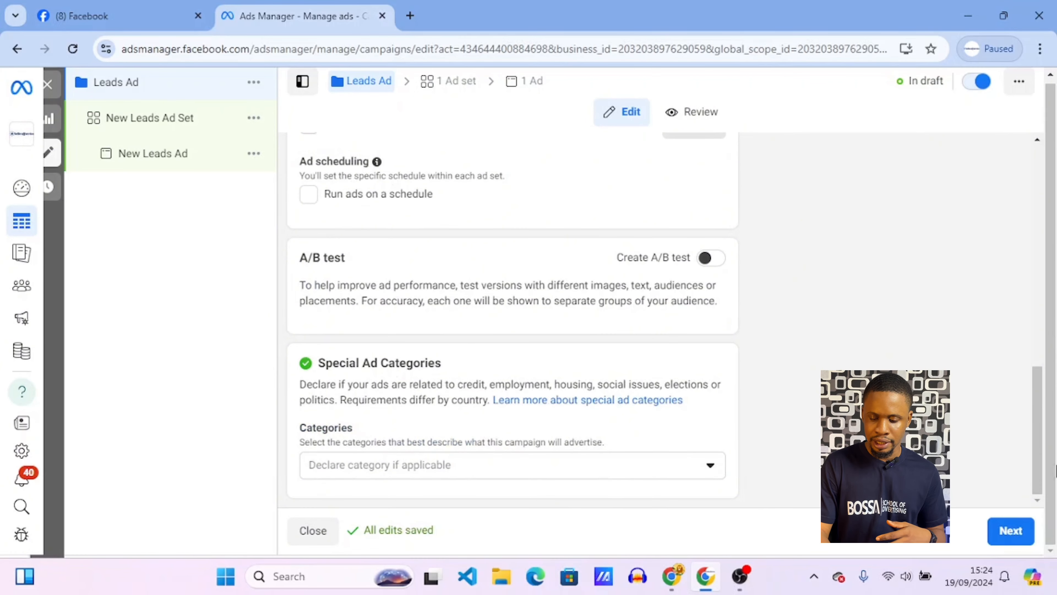
# - Continue to the ad set level and rename the ad set Lead Ad
pyautogui.click(1009, 532)
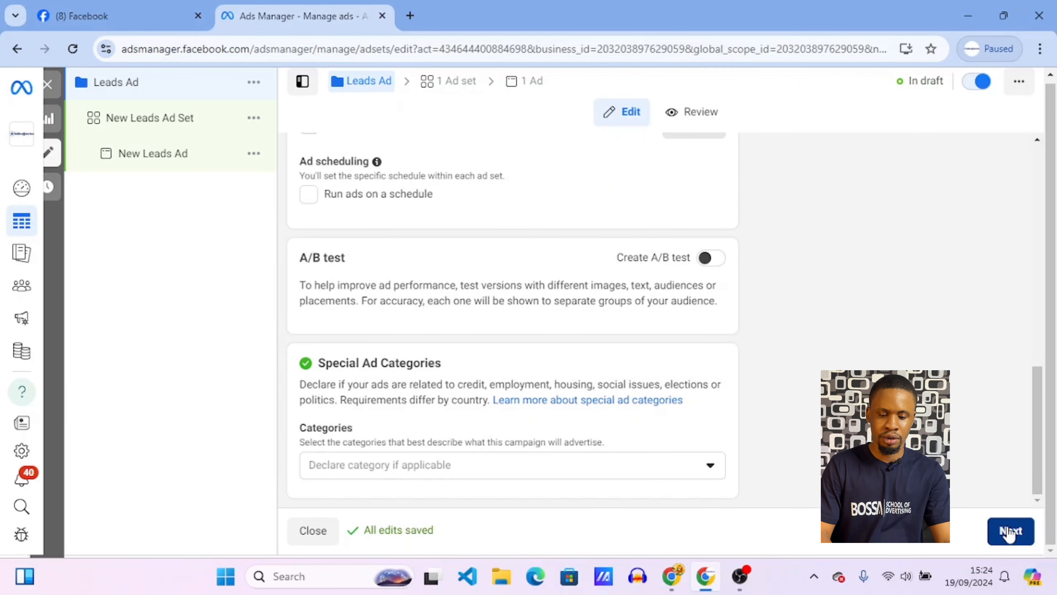
pyautogui.scroll(-3, 578, 421)
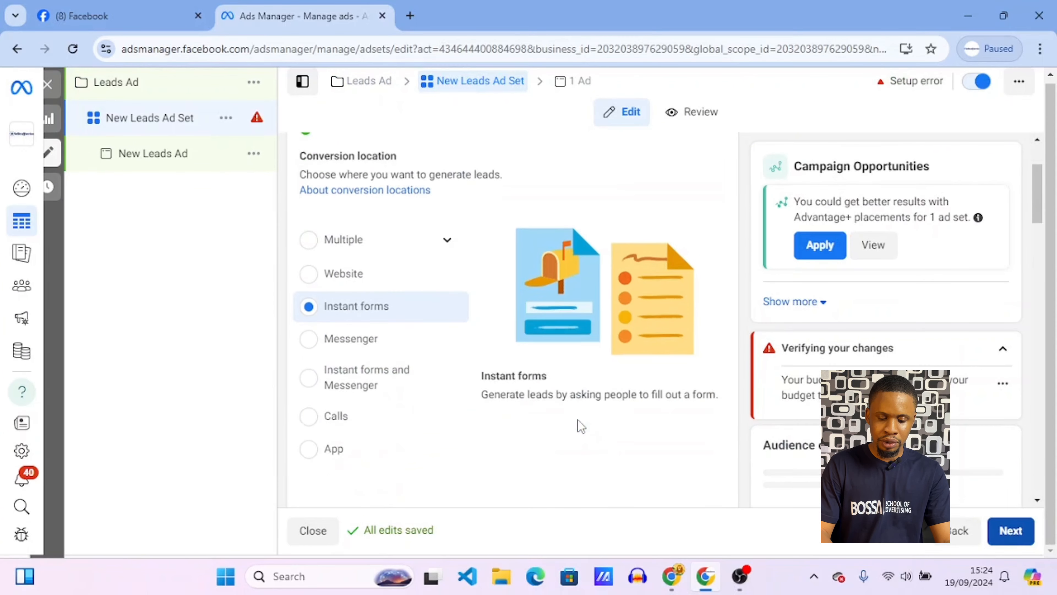
pyautogui.scroll(1, 578, 420)
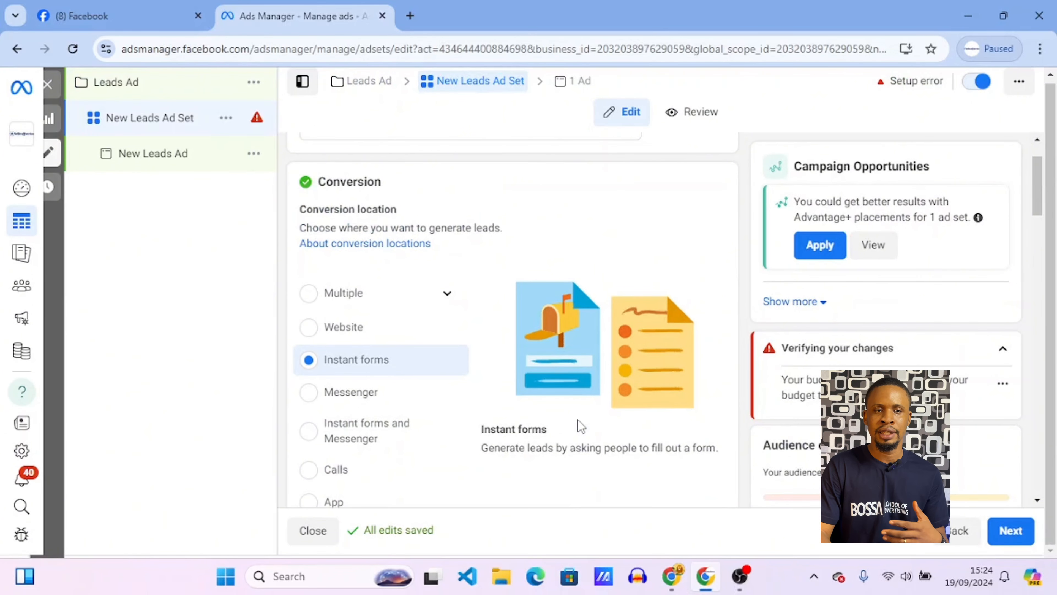
pyautogui.scroll(1, 578, 420)
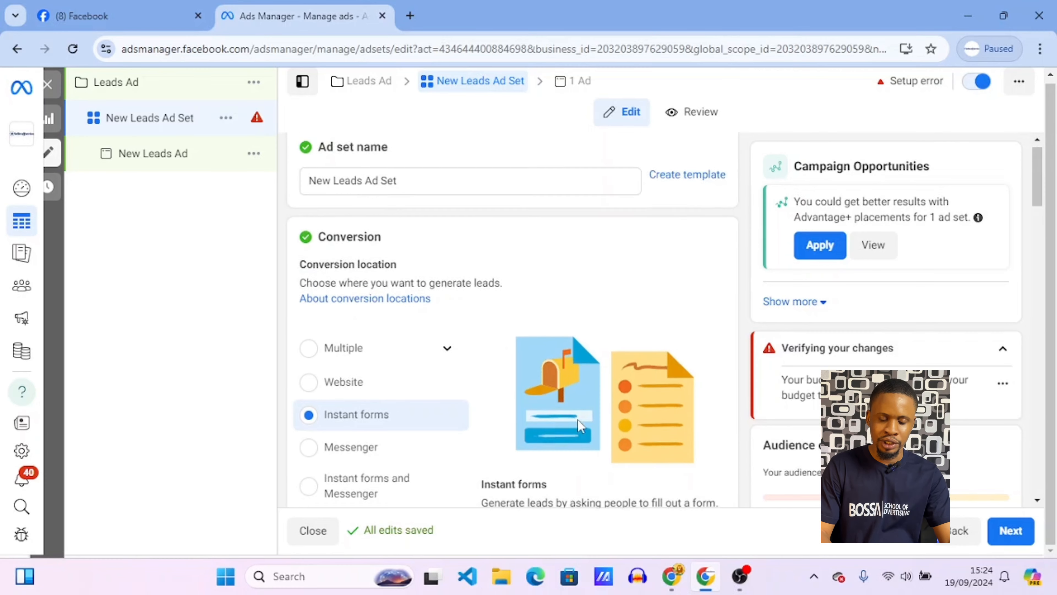
pyautogui.scroll(1, 578, 419)
pyautogui.moveTo(437, 196); pyautogui.dragTo(308, 194)
pyautogui.write('Le')
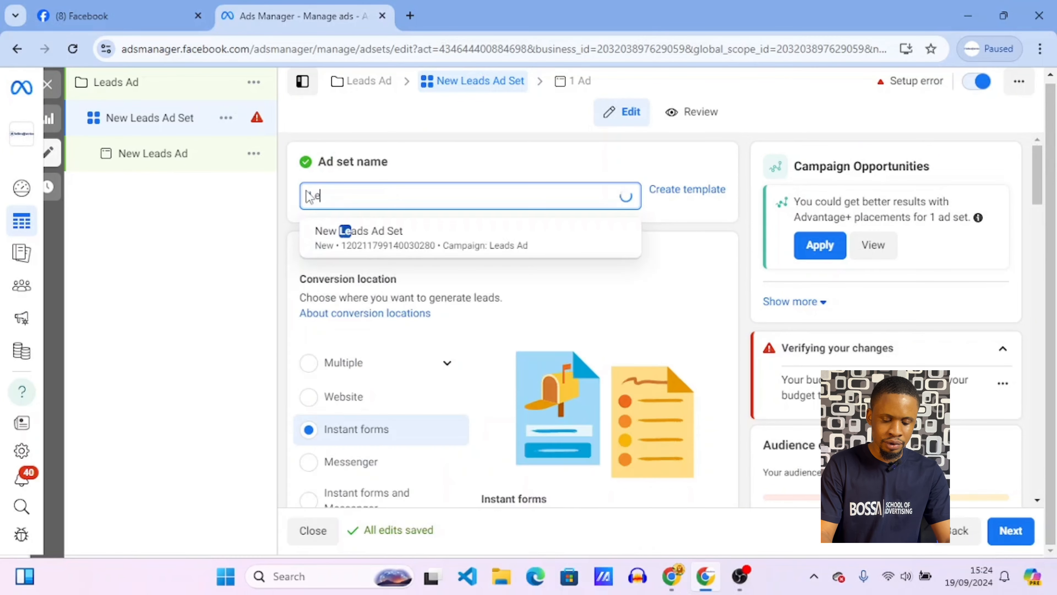
pyautogui.write('ad As')
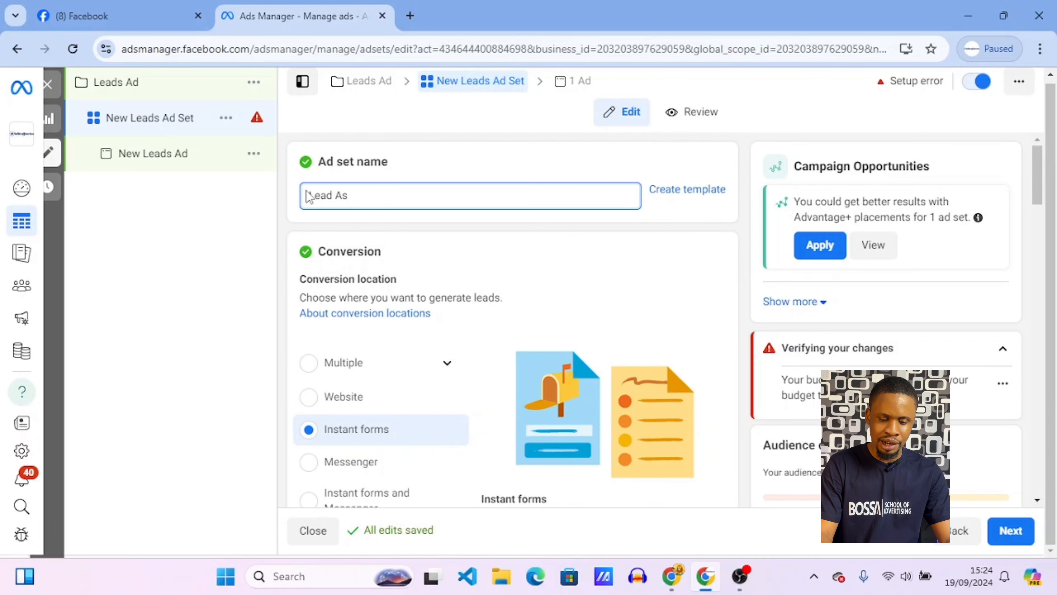
pyautogui.press('BackSpace')
pyautogui.write('d')
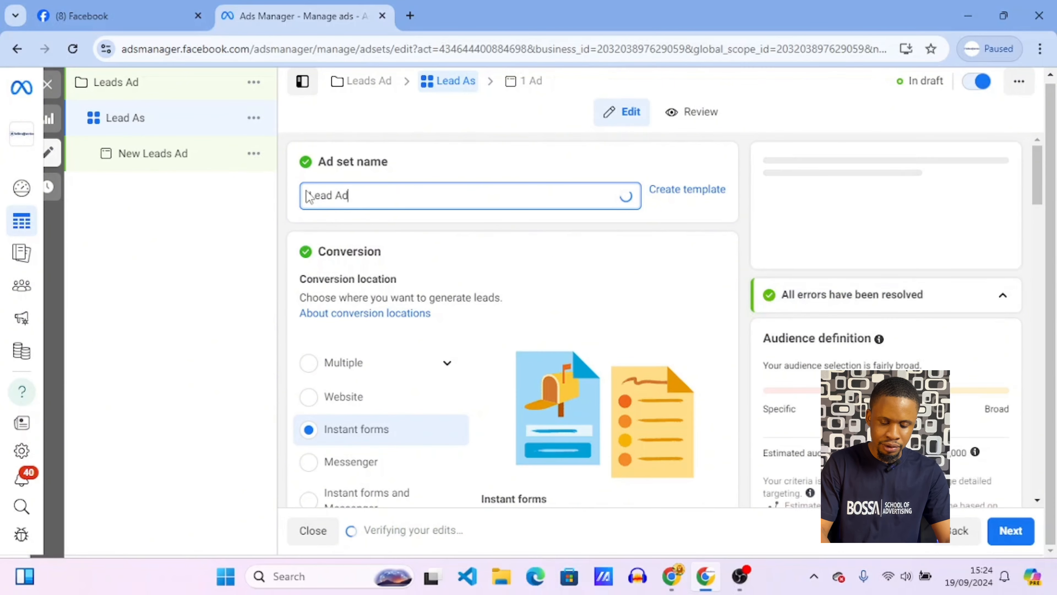
pyautogui.click(454, 168)
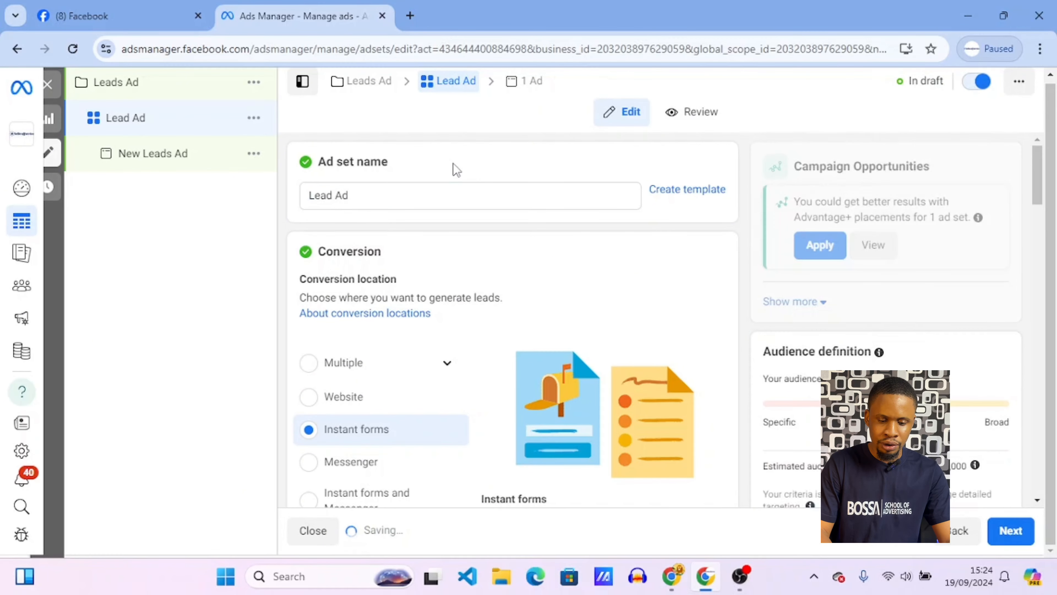
# - Review the ad set's conversion locations for generating leads and select Website
pyautogui.scroll(-4, 483, 267)
pyautogui.scroll(3, 483, 267)
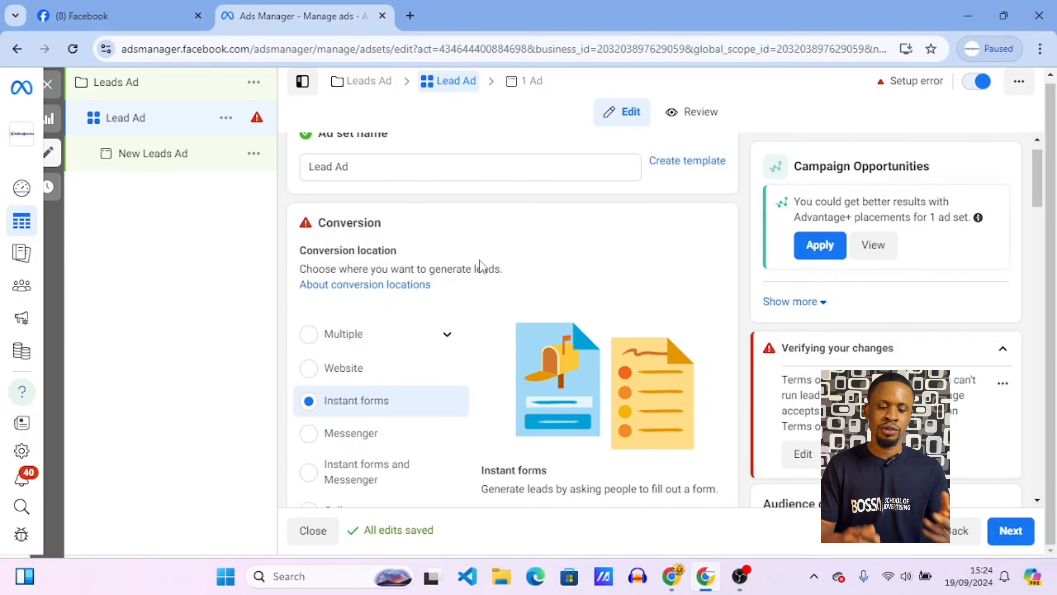
pyautogui.scroll(-1, 383, 404)
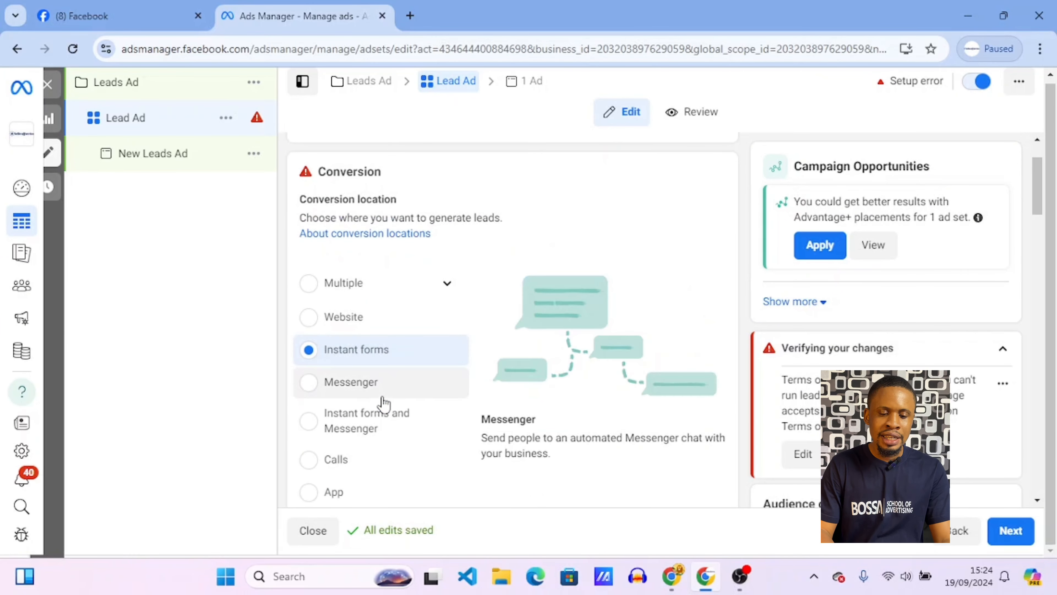
pyautogui.scroll(-1, 384, 404)
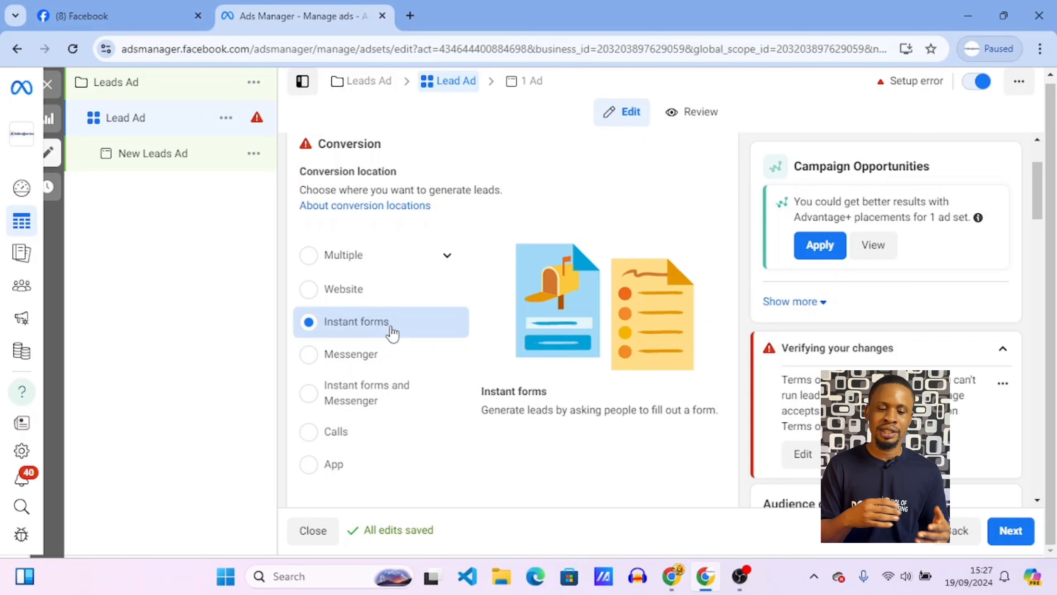
pyautogui.click(375, 304)
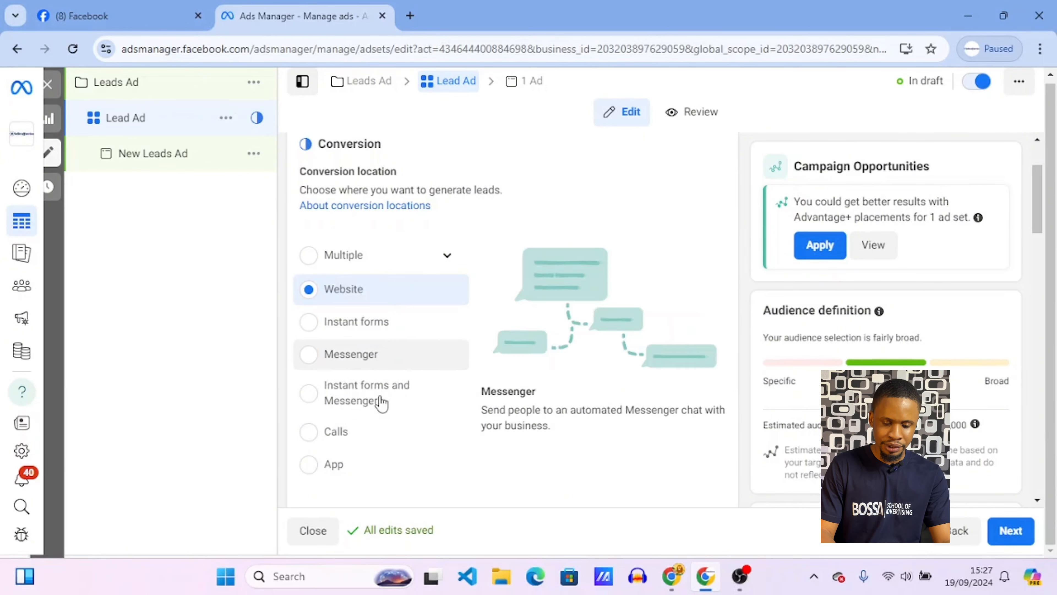
pyautogui.scroll(-1, 381, 333)
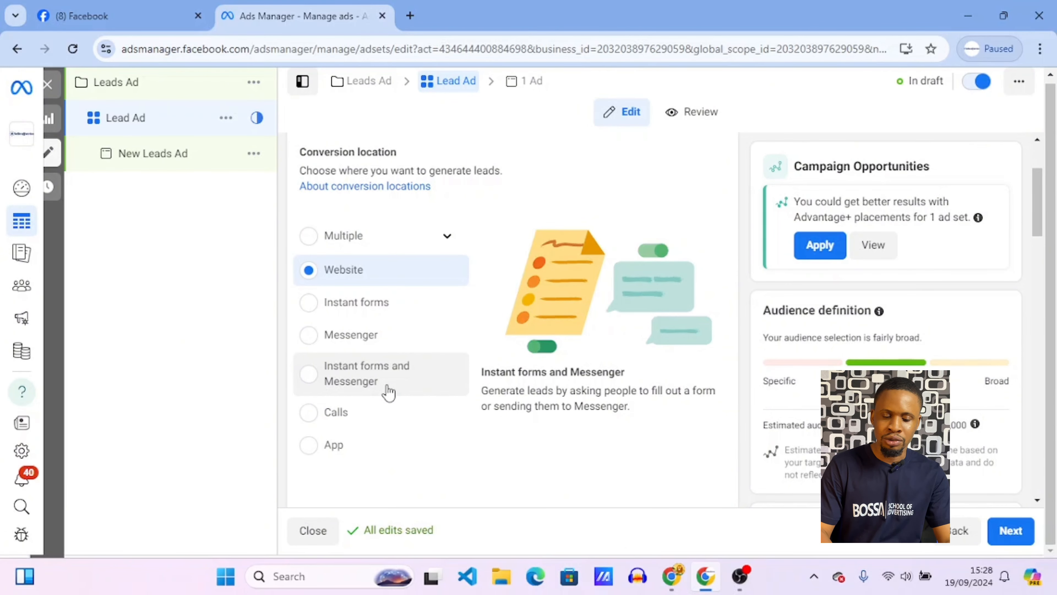
# - Return to the Leads Ad campaign and change its objective to Sales, accepting the settings change
pyautogui.scroll(3, 389, 393)
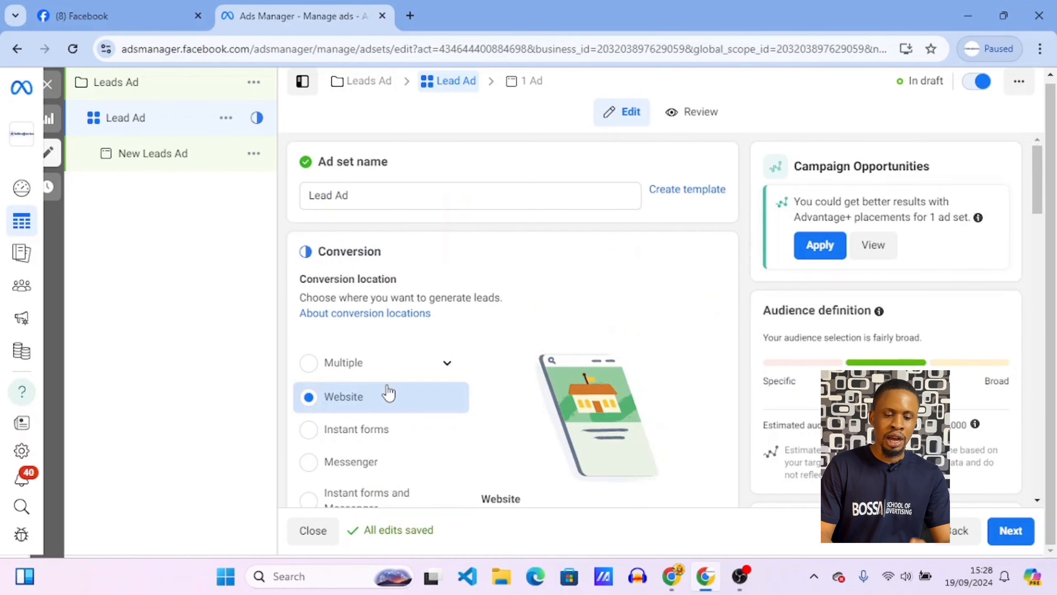
pyautogui.click(162, 93)
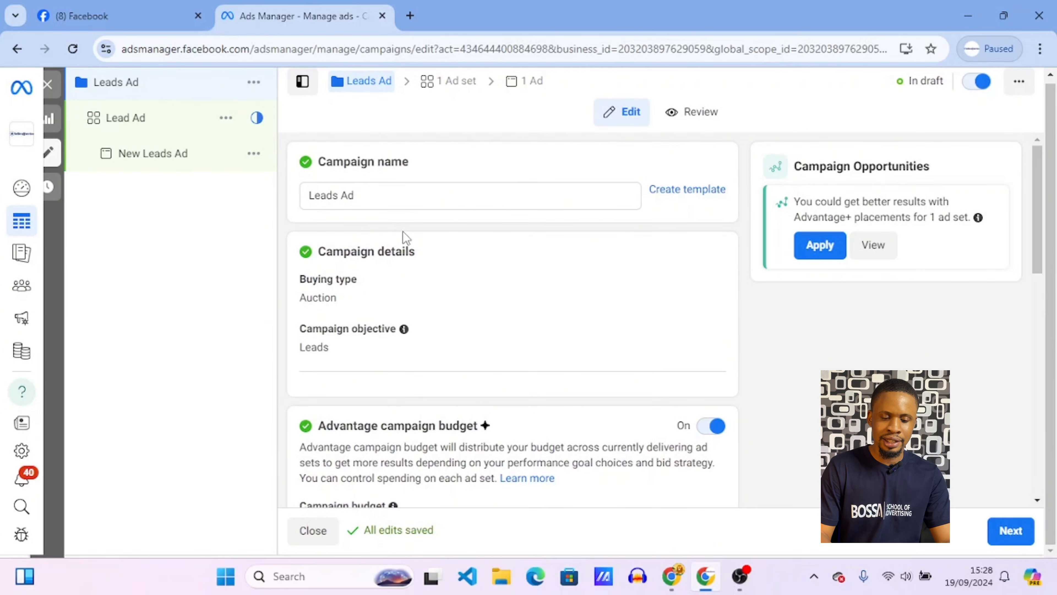
pyautogui.scroll(-2, 495, 337)
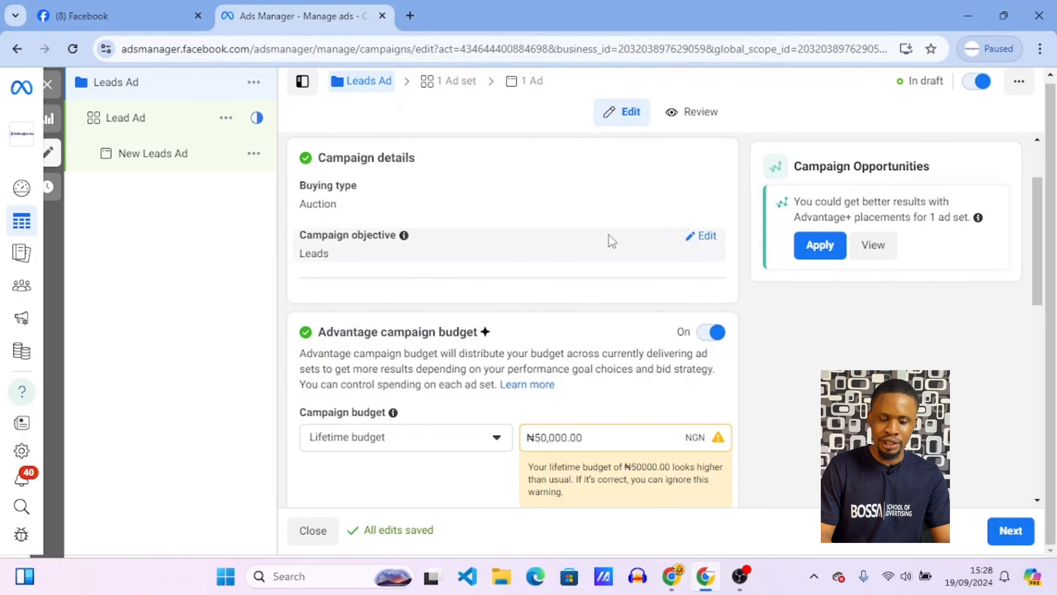
pyautogui.click(700, 236)
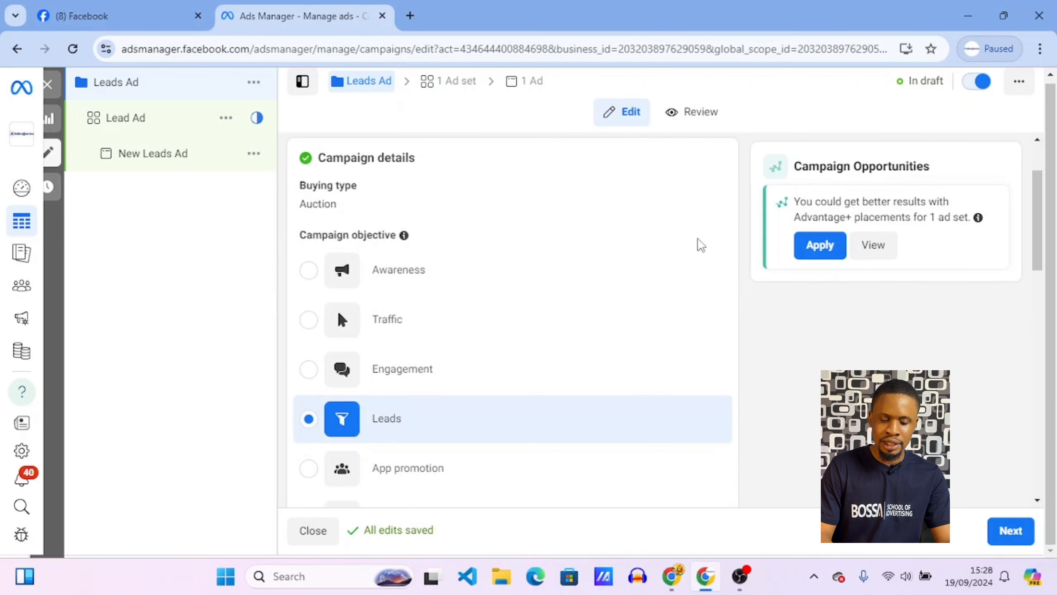
pyautogui.scroll(-3, 425, 412)
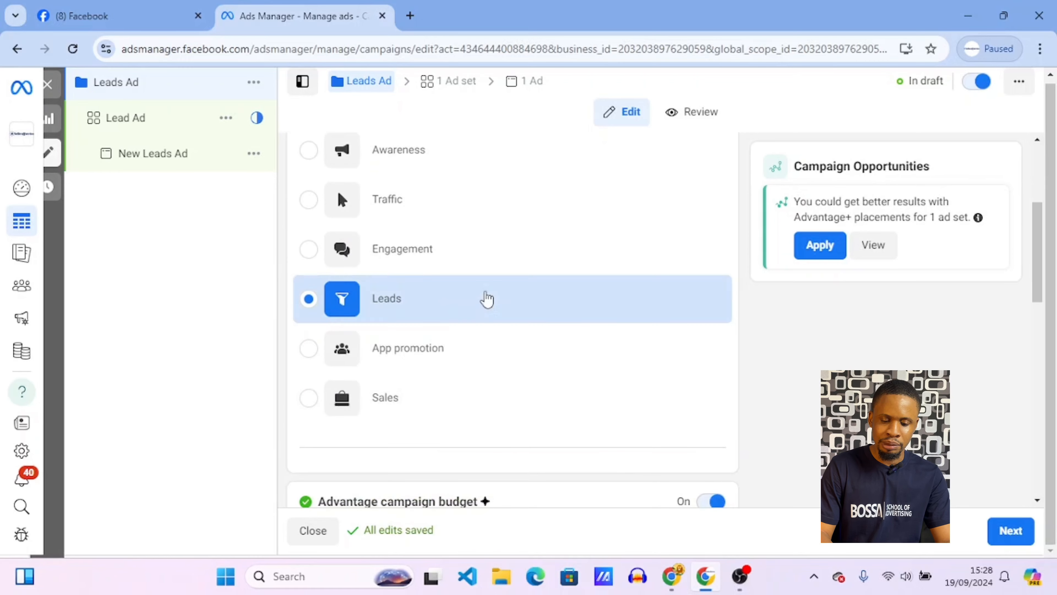
pyautogui.click(398, 400)
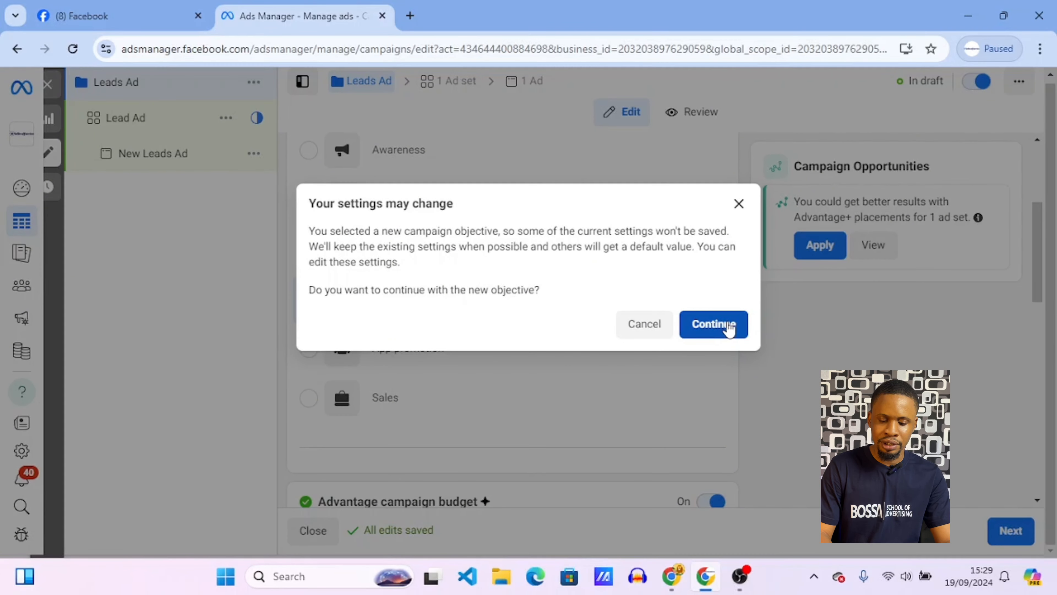
pyautogui.click(729, 329)
# - Switch the campaign budget to a lifetime budget of ₦50,000
pyautogui.scroll(-3, 531, 432)
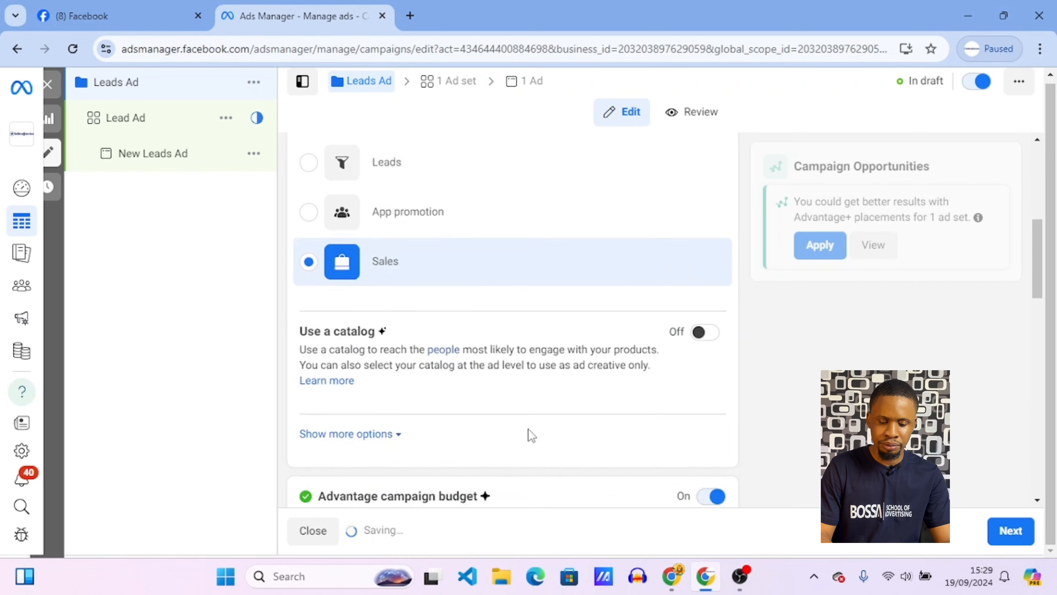
pyautogui.scroll(-2, 527, 429)
pyautogui.scroll(-3, 528, 429)
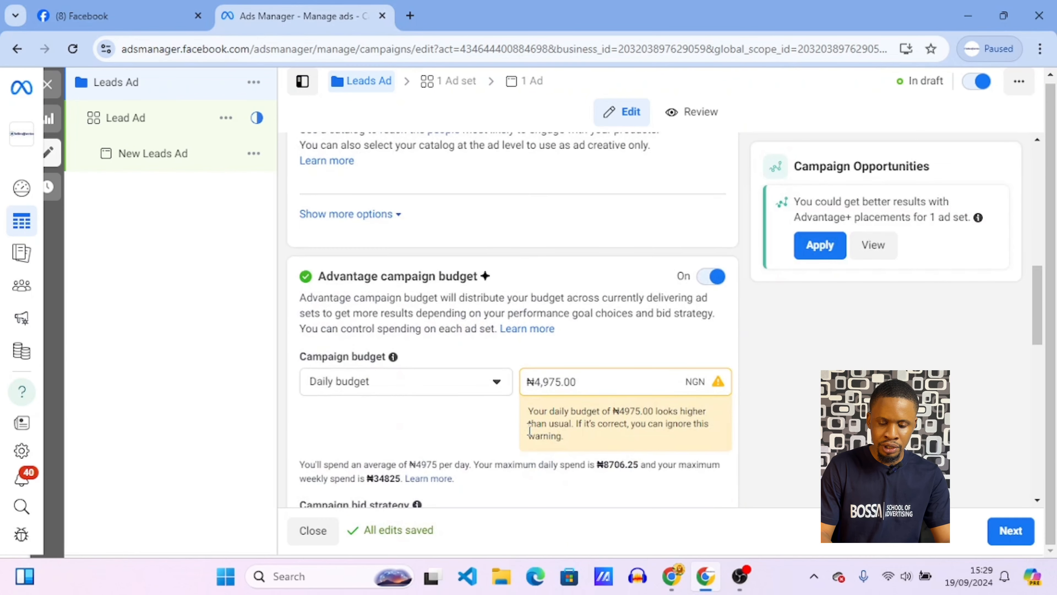
pyautogui.scroll(-1, 530, 431)
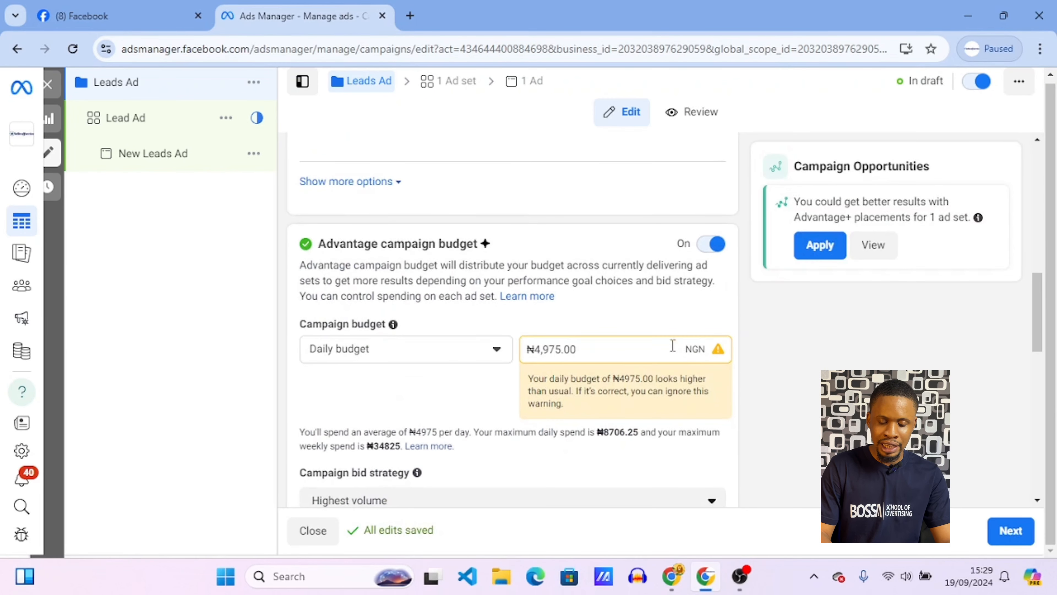
pyautogui.click(499, 347)
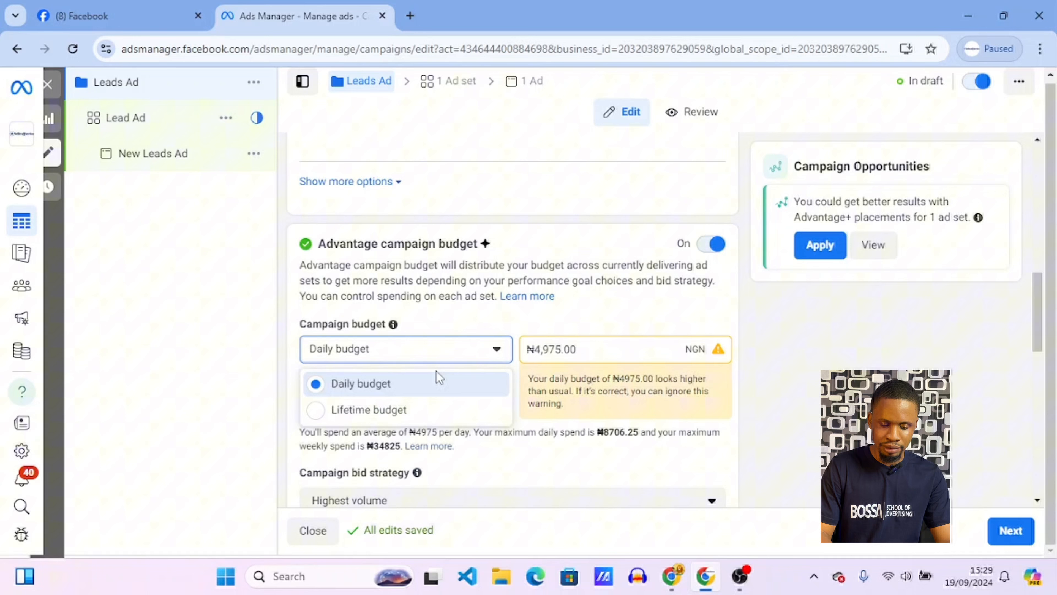
pyautogui.click(400, 411)
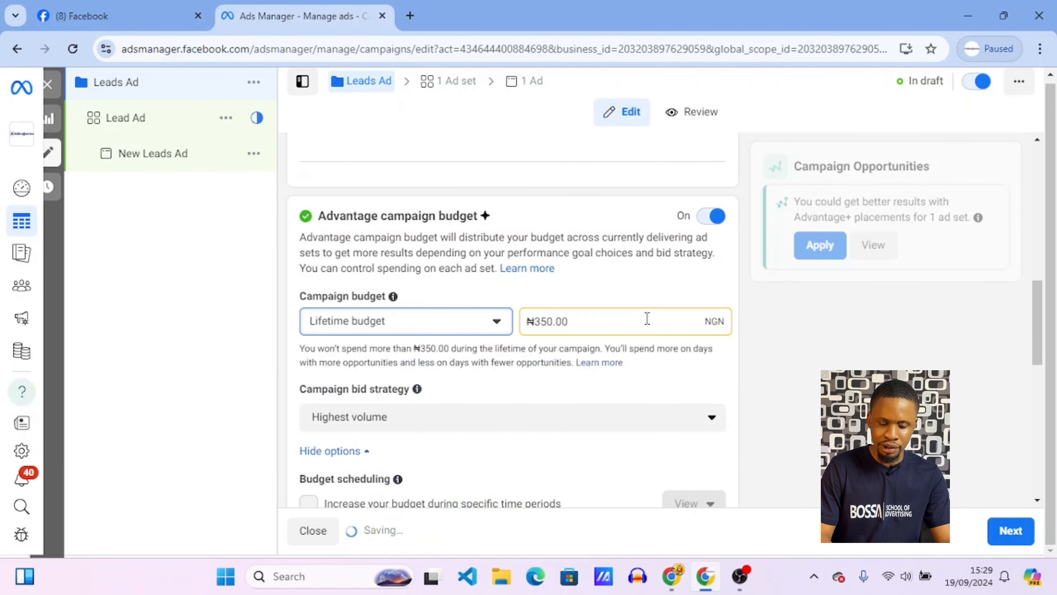
pyautogui.click(608, 324)
pyautogui.moveTo(595, 324); pyautogui.dragTo(525, 327)
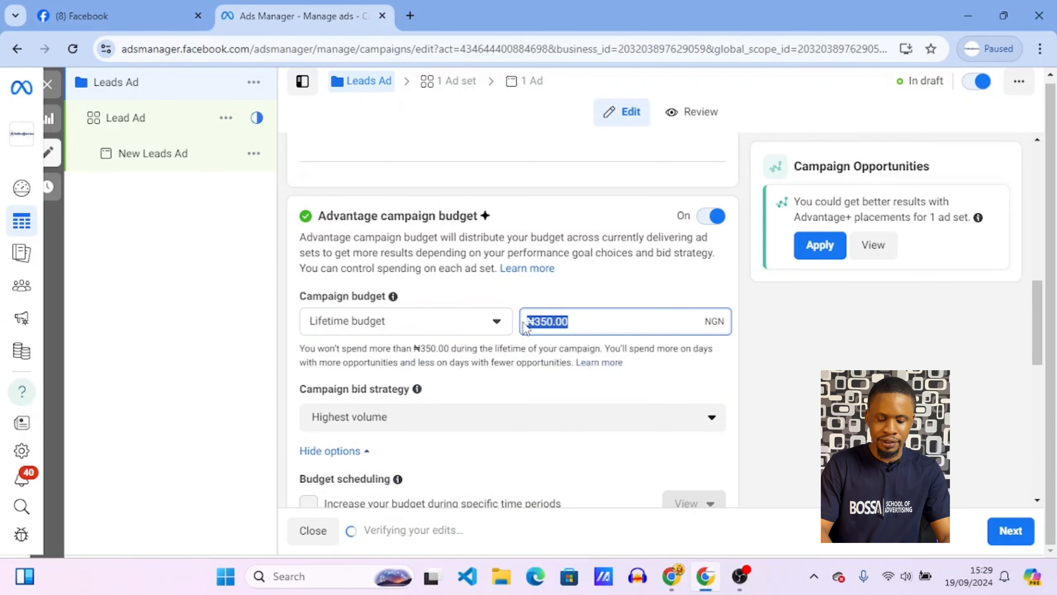
pyautogui.write('50000')
# - Go back to the Lead Ad ad set and set its conversion location to Messaging apps
pyautogui.scroll(-10, 618, 301)
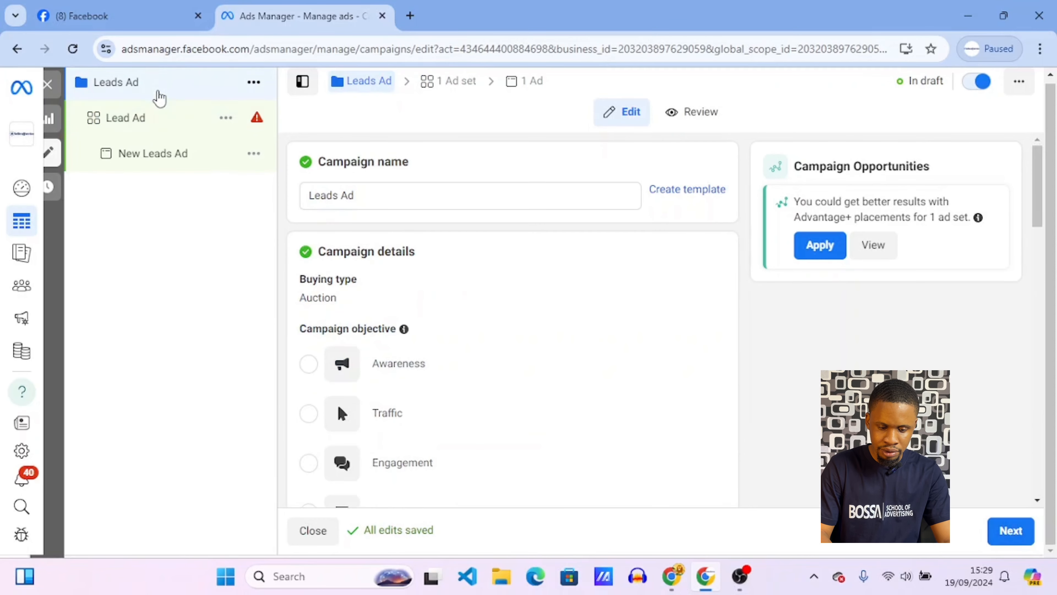
pyautogui.scroll(-5, 538, 382)
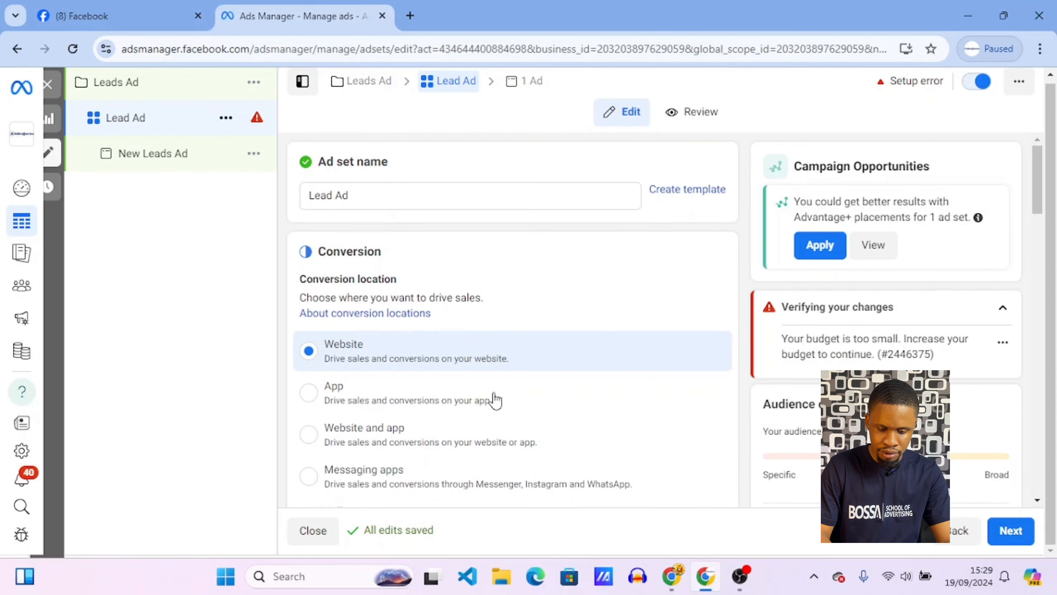
pyautogui.scroll(-2, 495, 400)
pyautogui.click(337, 416)
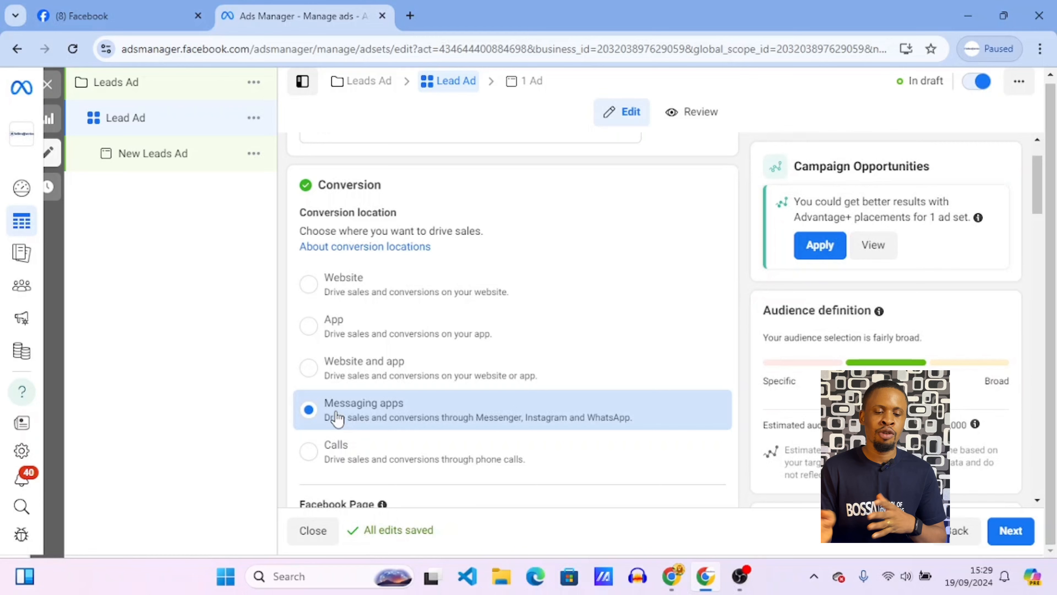
pyautogui.scroll(2, 337, 416)
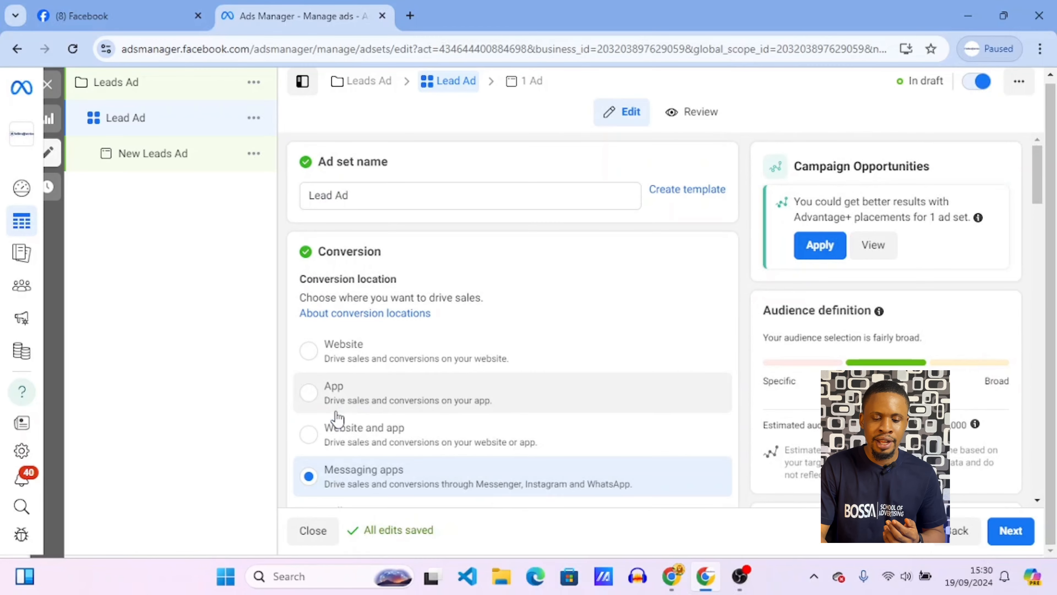
pyautogui.scroll(-5, 336, 417)
pyautogui.scroll(4, 337, 416)
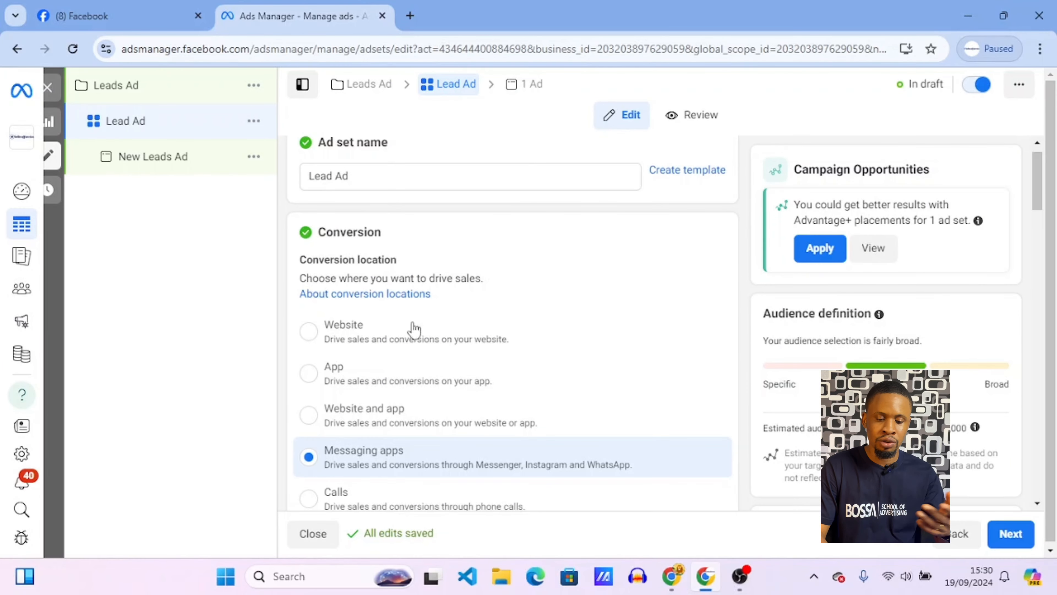
# - Change the ad set's Facebook Page to Real estate Informant
pyautogui.scroll(-2, 401, 433)
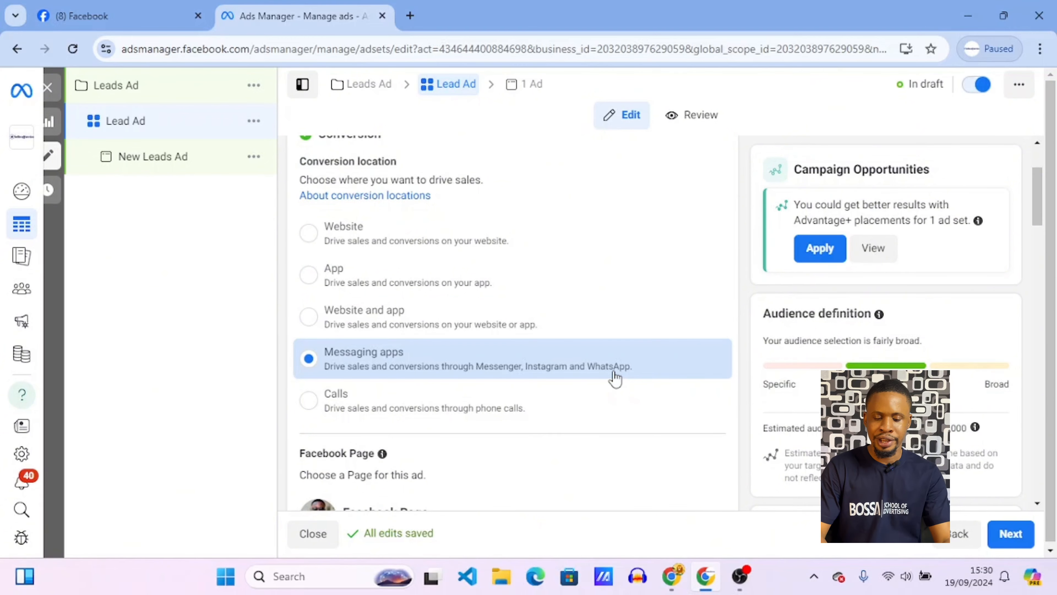
pyautogui.scroll(-2, 615, 378)
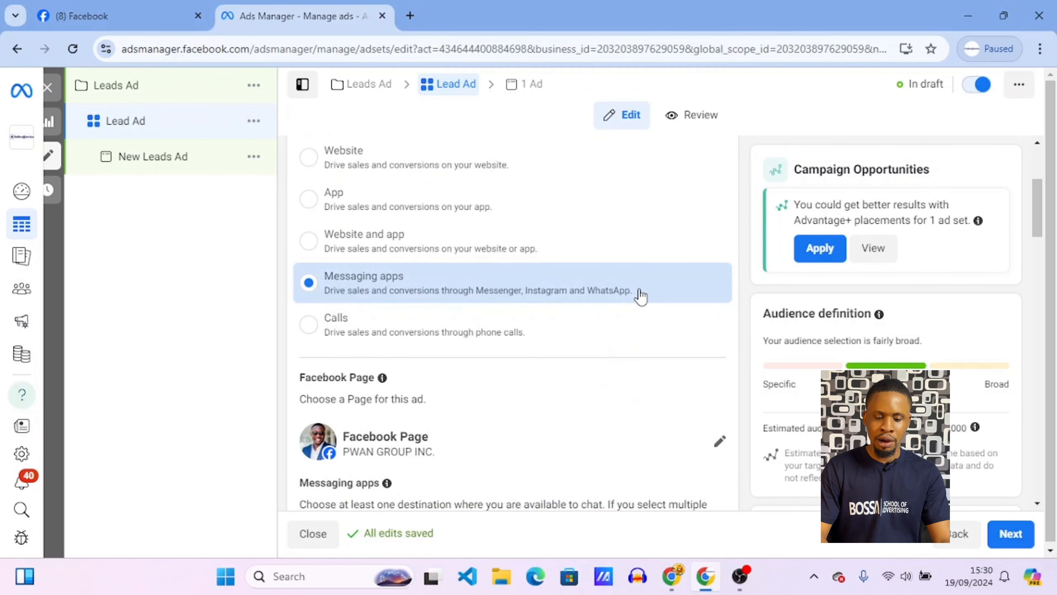
pyautogui.scroll(-4, 640, 295)
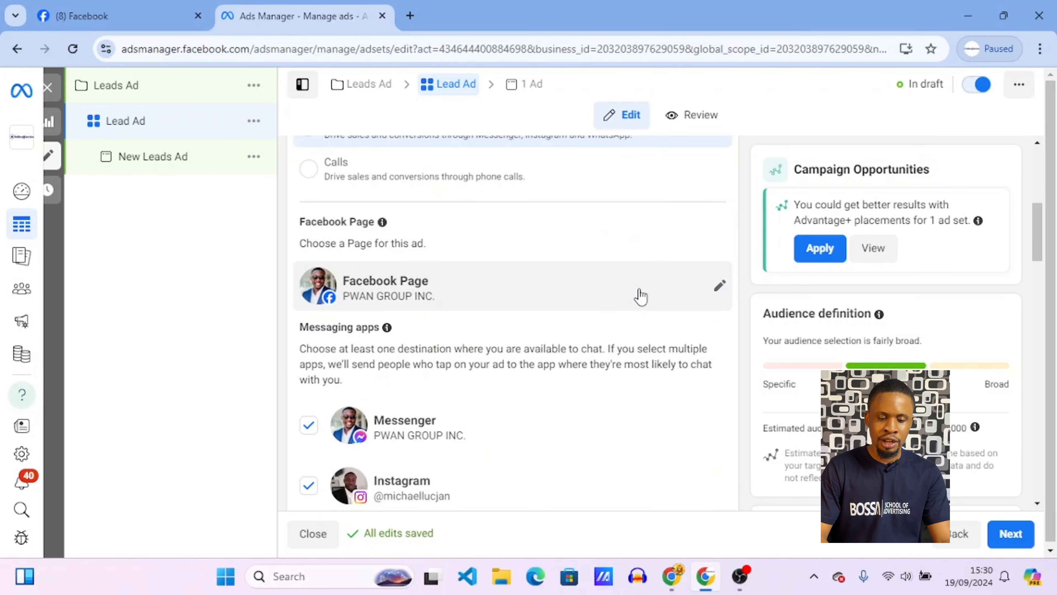
pyautogui.click(719, 292)
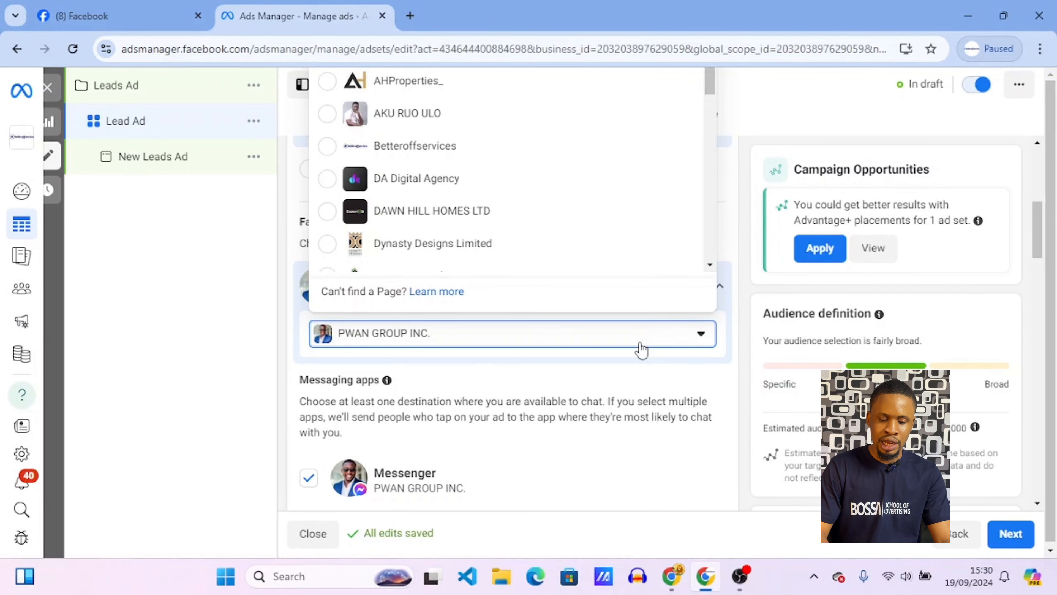
pyautogui.scroll(-6, 603, 223)
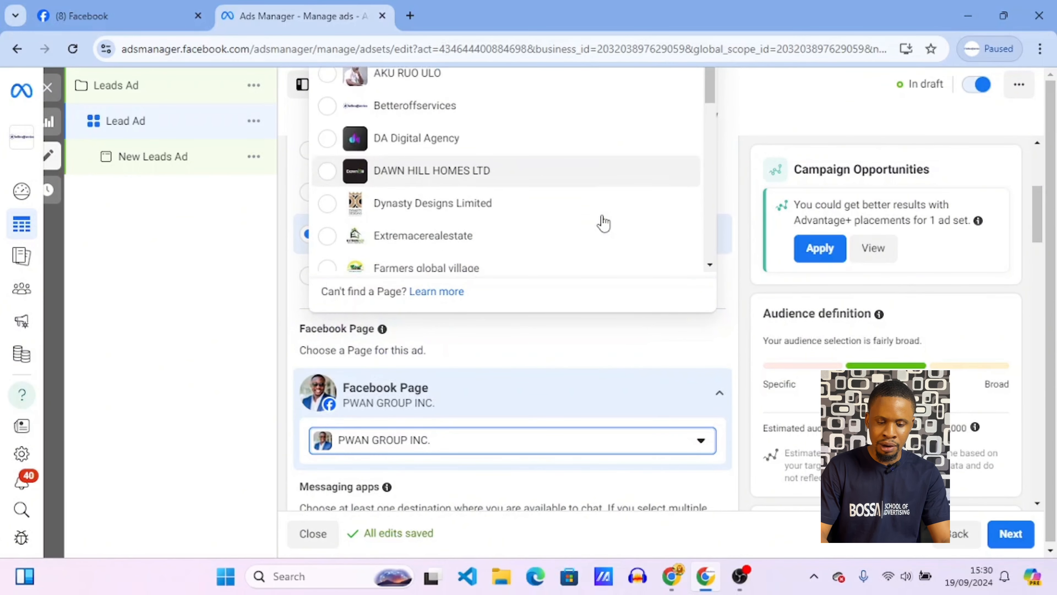
pyautogui.scroll(-5, 603, 223)
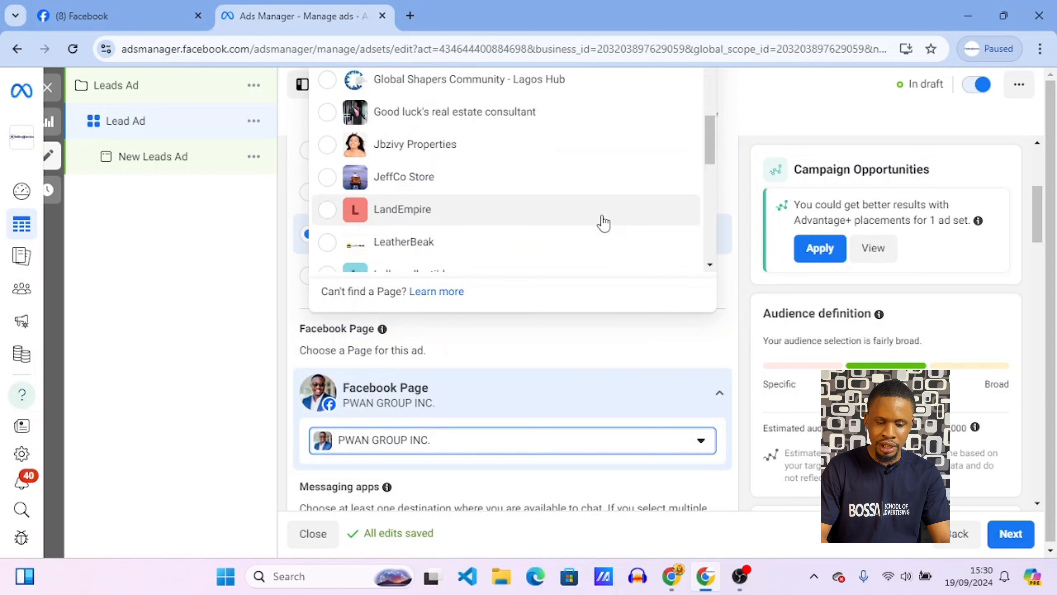
pyautogui.scroll(-5, 604, 222)
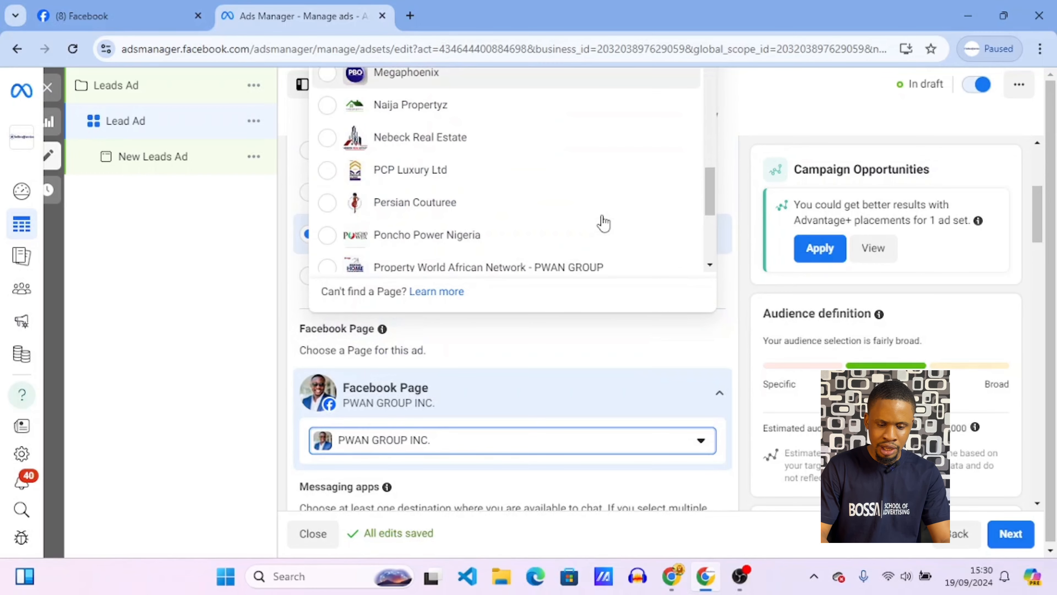
pyautogui.scroll(-2, 603, 222)
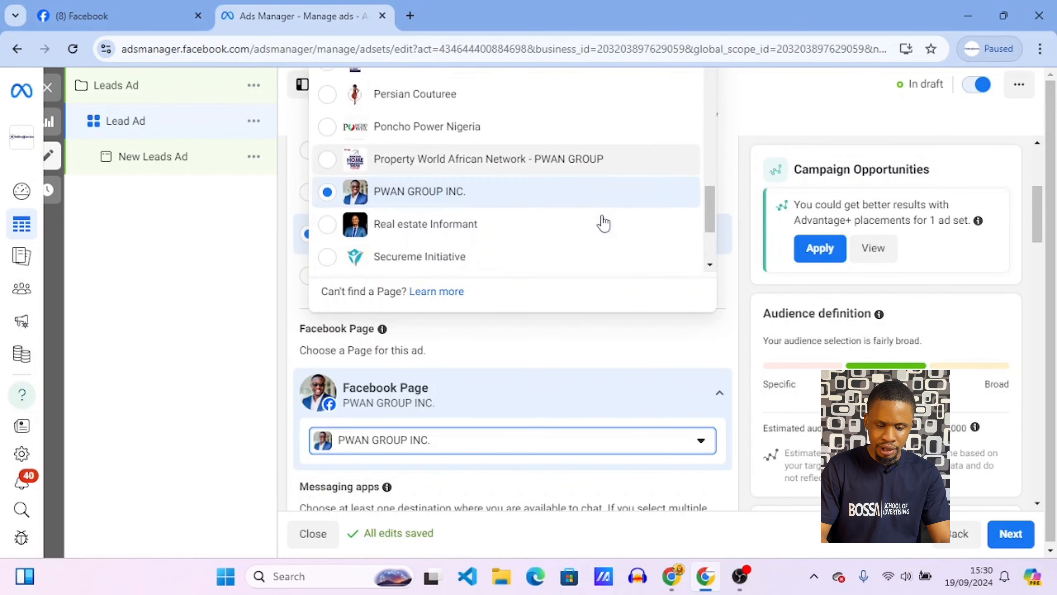
pyautogui.click(540, 227)
# - Deselect Instagram and Messenger as messaging destinations, keeping only WhatsApp
pyautogui.scroll(2, 538, 265)
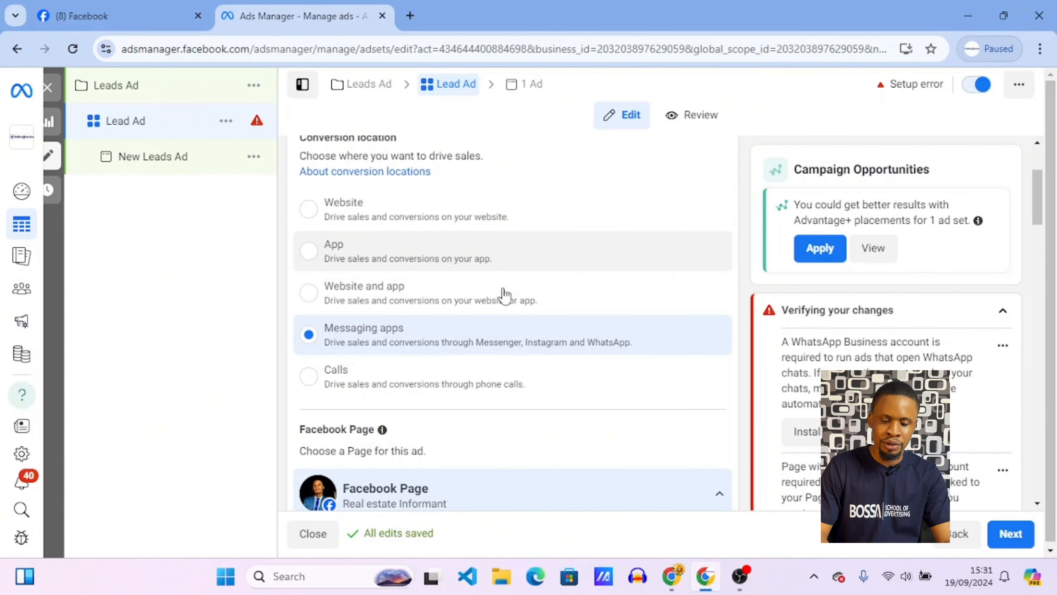
pyautogui.scroll(-2, 465, 335)
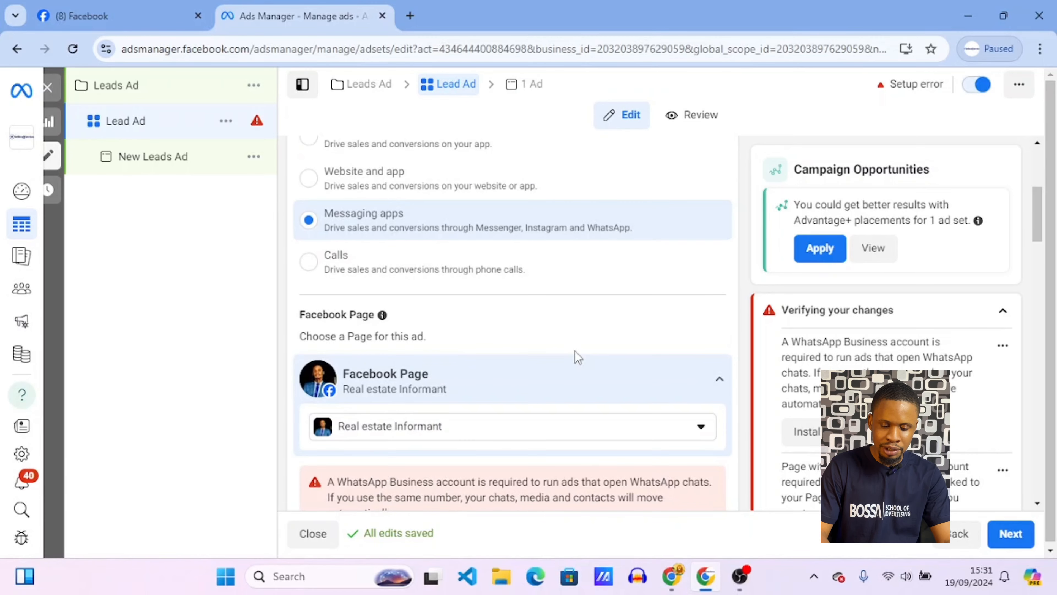
pyautogui.scroll(-2, 574, 356)
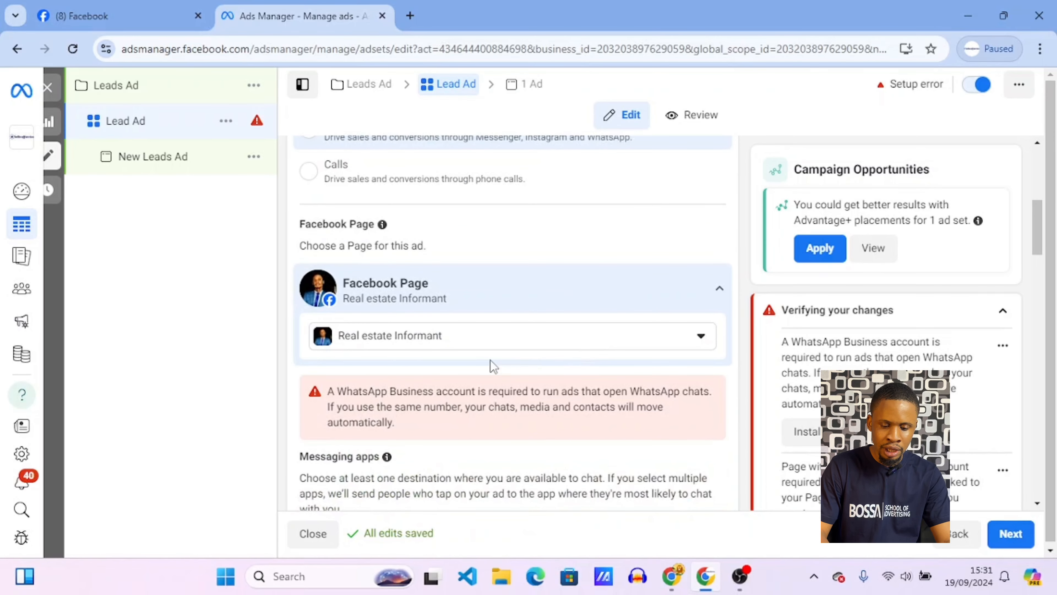
pyautogui.scroll(-1, 526, 346)
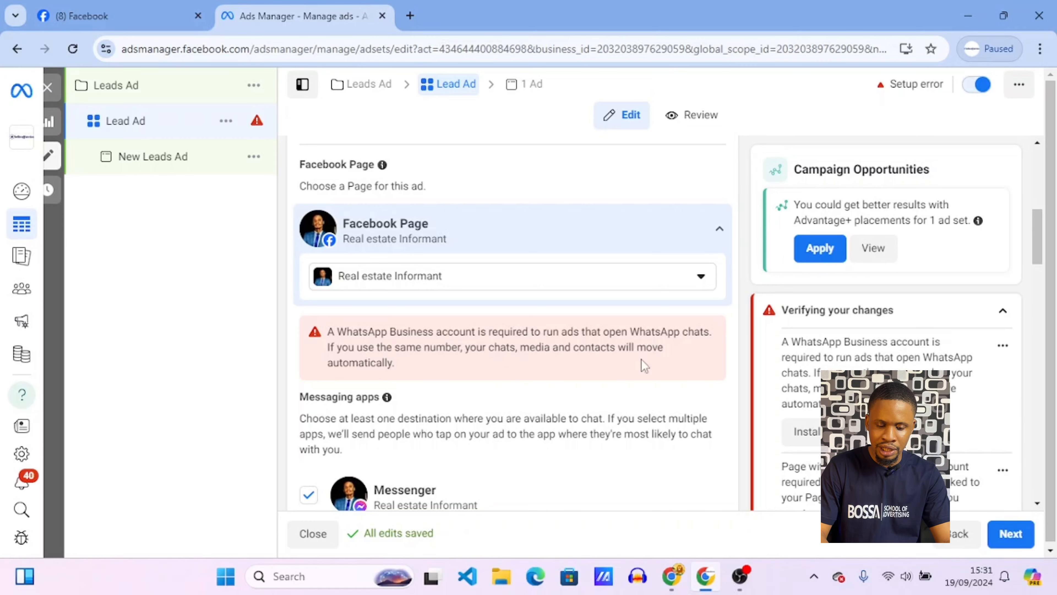
pyautogui.scroll(-3, 574, 380)
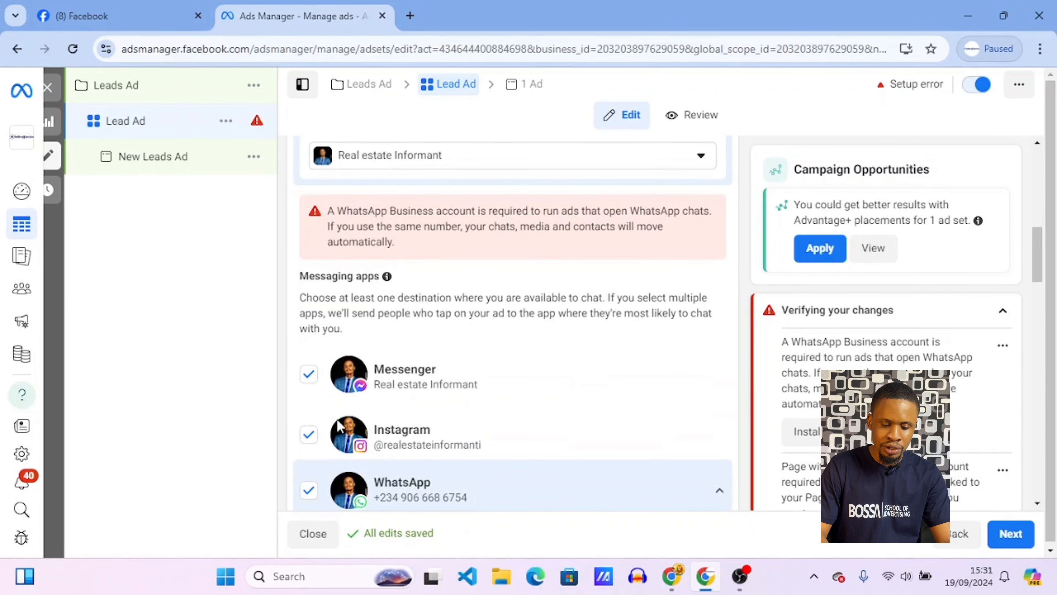
pyautogui.click(310, 437)
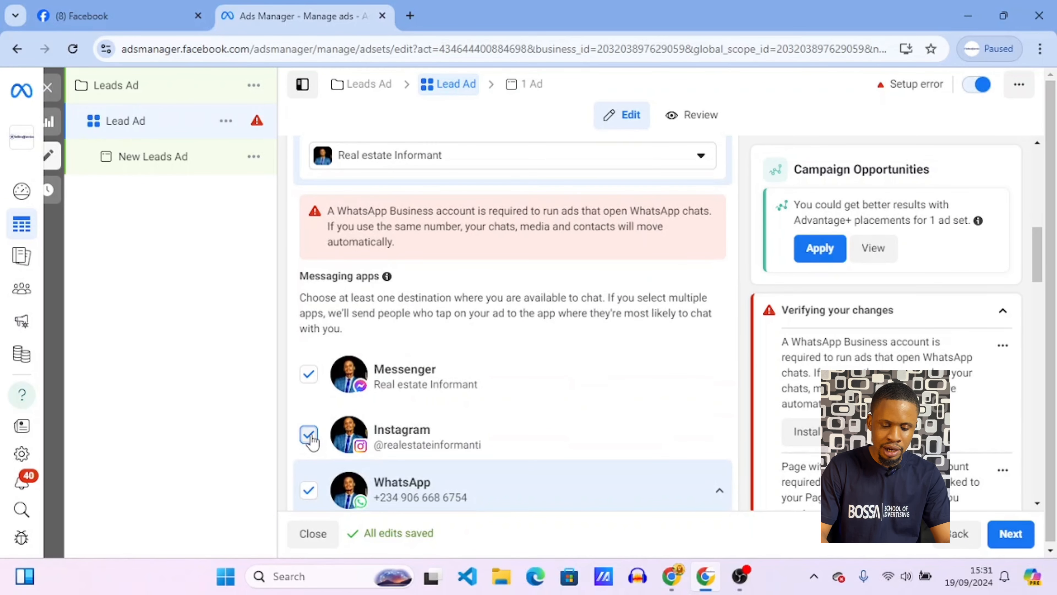
pyautogui.click(315, 377)
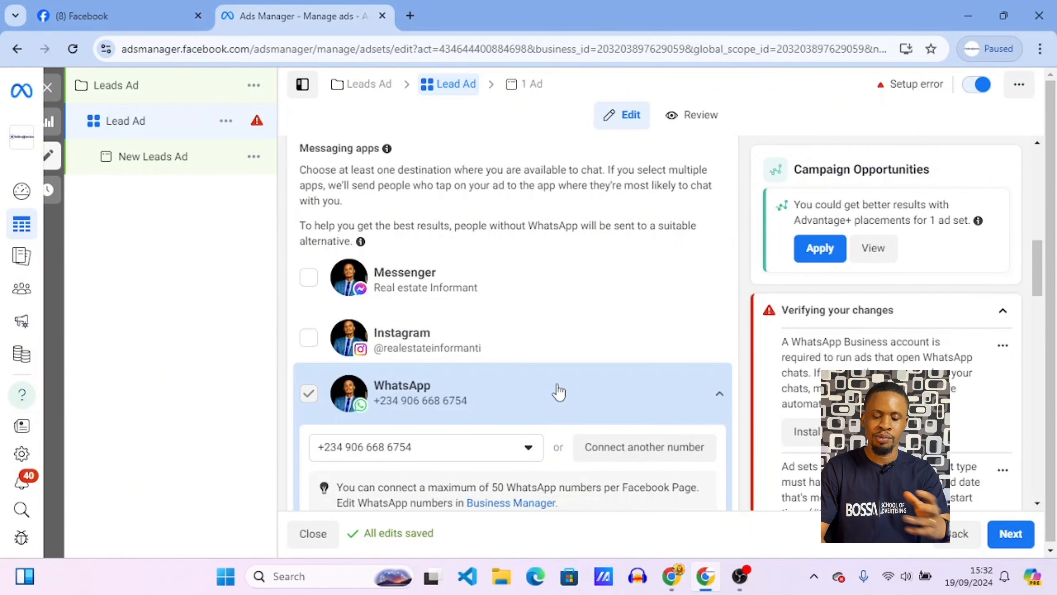
# - Set the ad set's performance goal to Maximize number of conversions
pyautogui.scroll(-3, 559, 392)
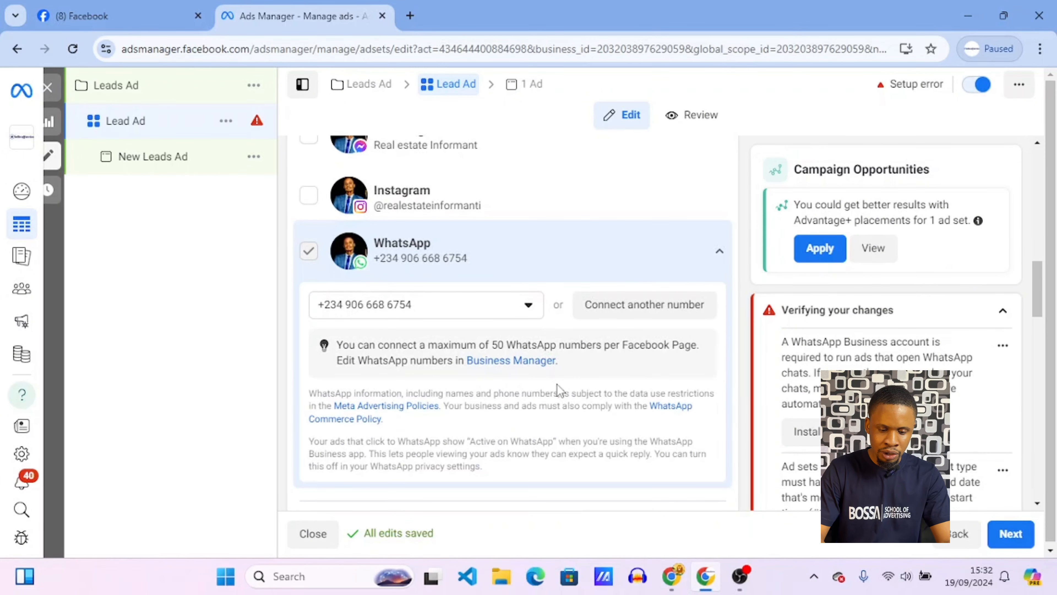
pyautogui.scroll(-3, 559, 391)
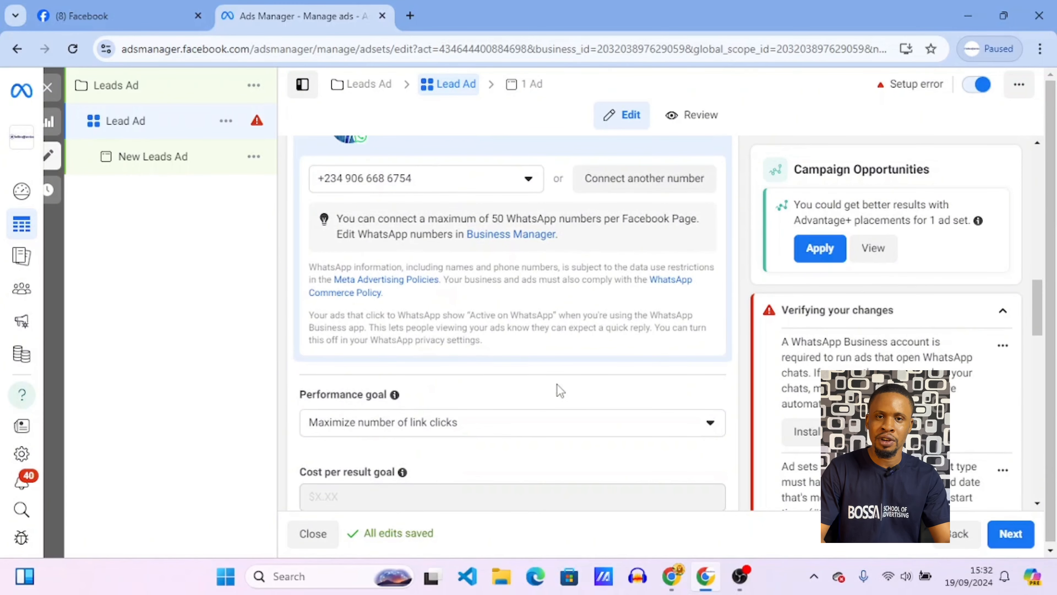
pyautogui.scroll(-2, 559, 391)
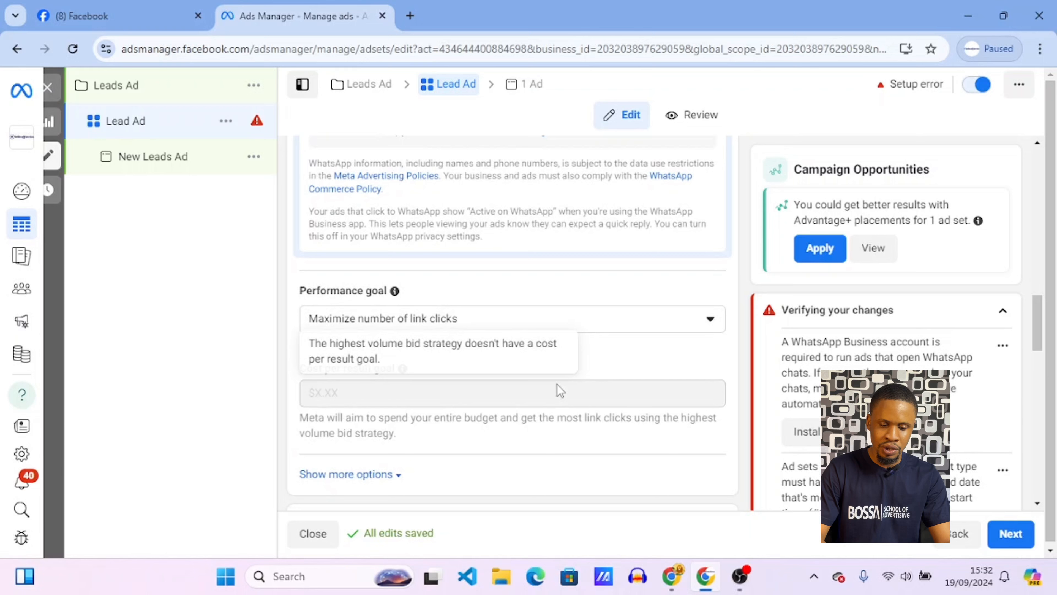
pyautogui.click(618, 329)
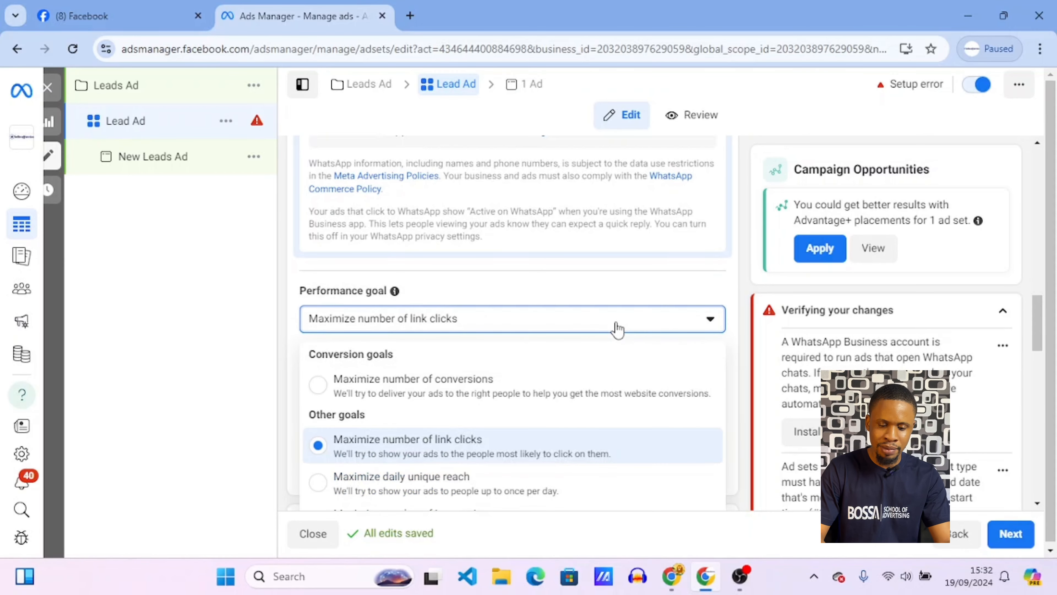
pyautogui.scroll(-2, 527, 354)
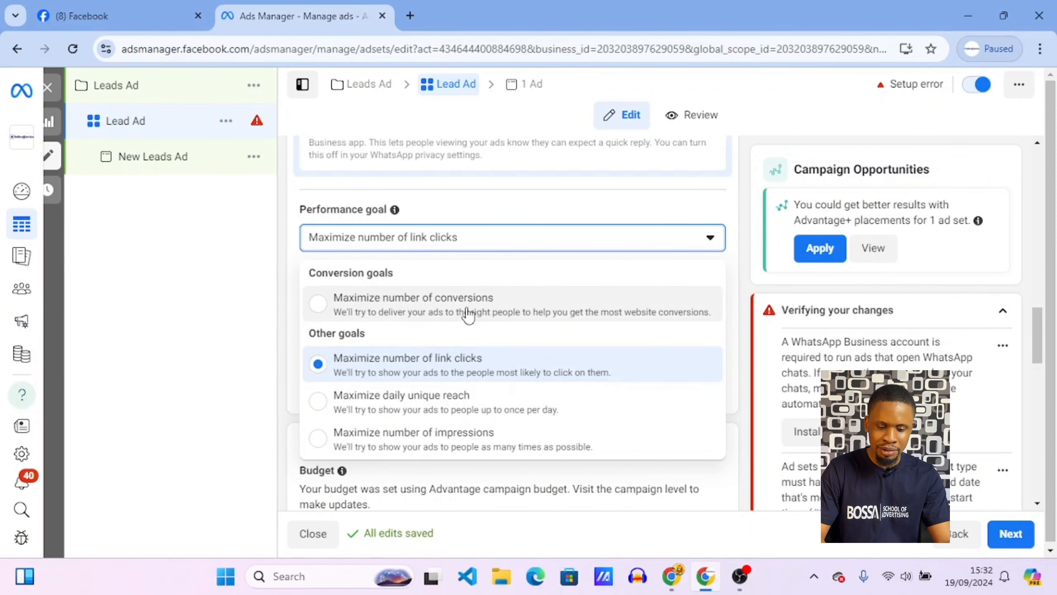
pyautogui.click(504, 321)
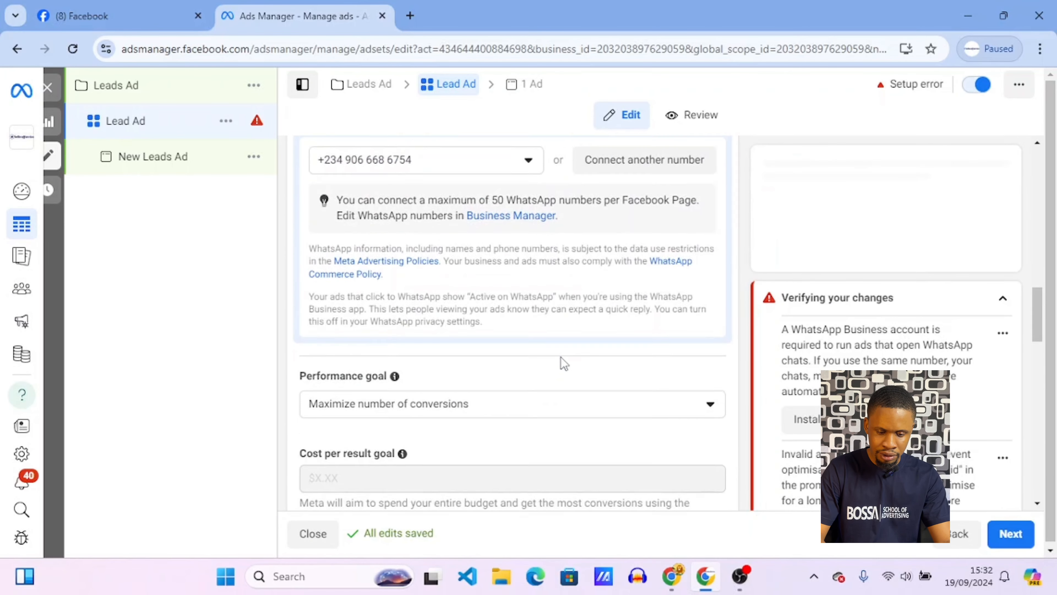
pyautogui.scroll(-3, 562, 358)
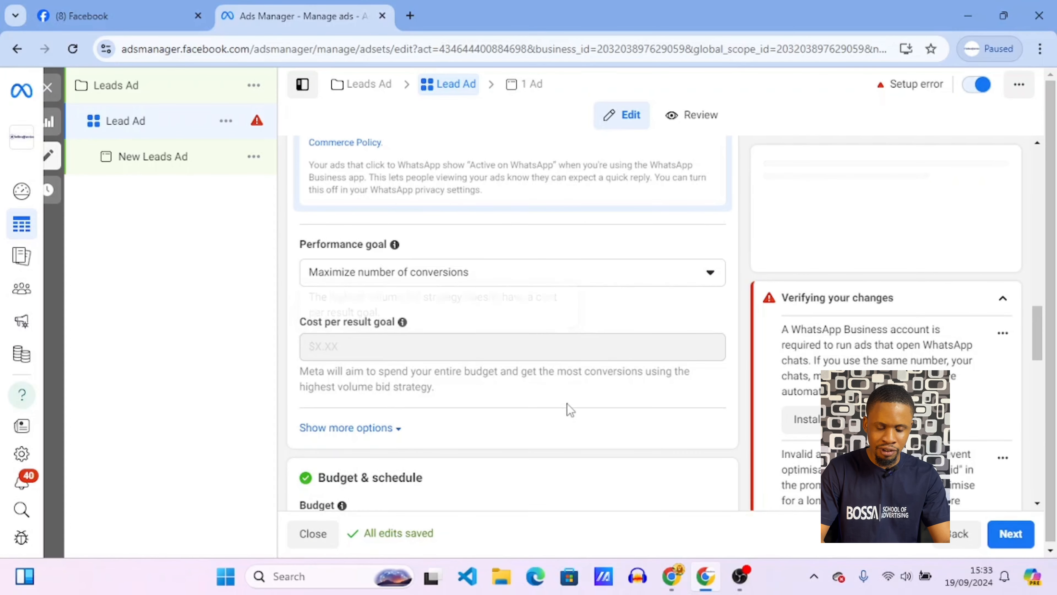
pyautogui.click(632, 289)
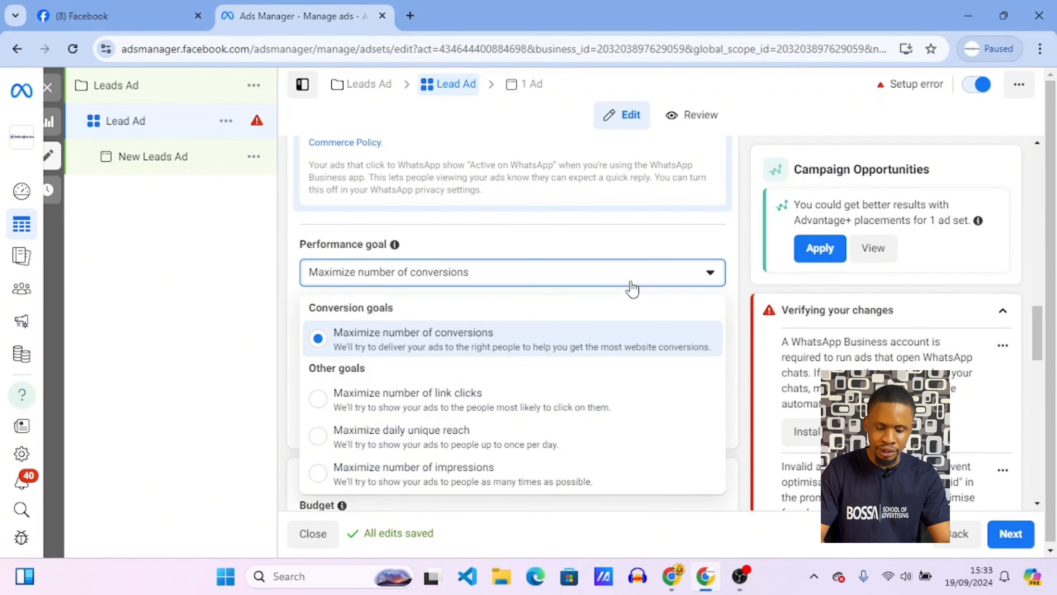
pyautogui.click(632, 289)
# - Set the start time in the ad set's schedule to 16:31 on September 19, 2024
pyautogui.scroll(-3, 557, 456)
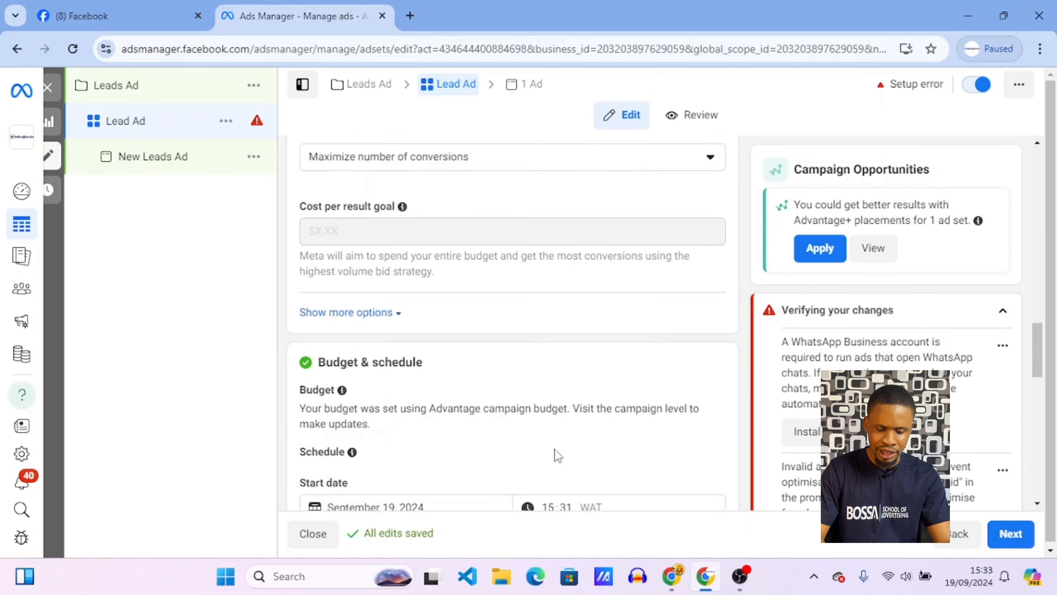
pyautogui.scroll(-2, 558, 455)
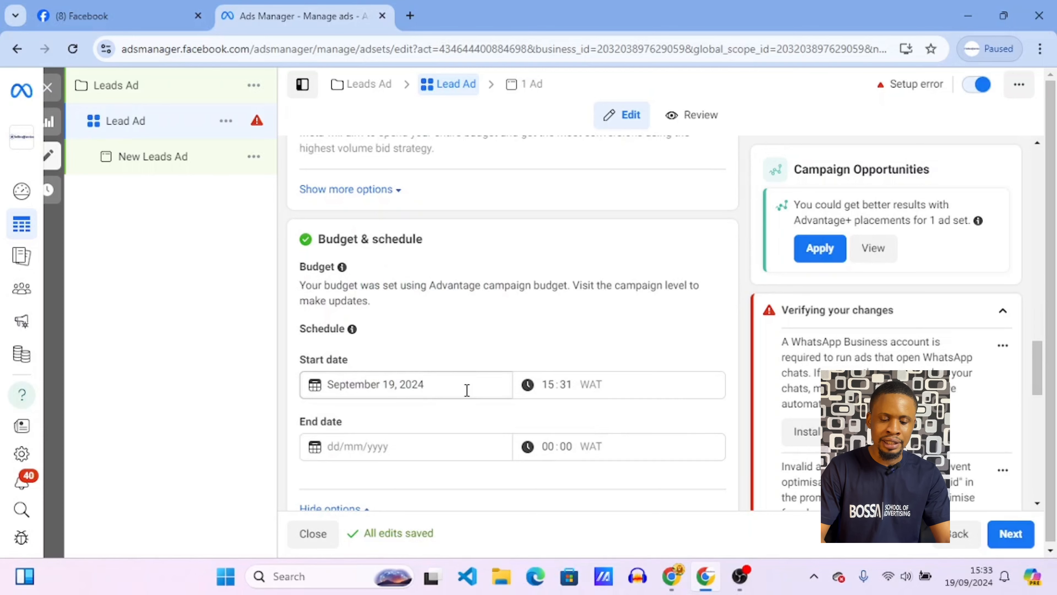
pyautogui.click(550, 385)
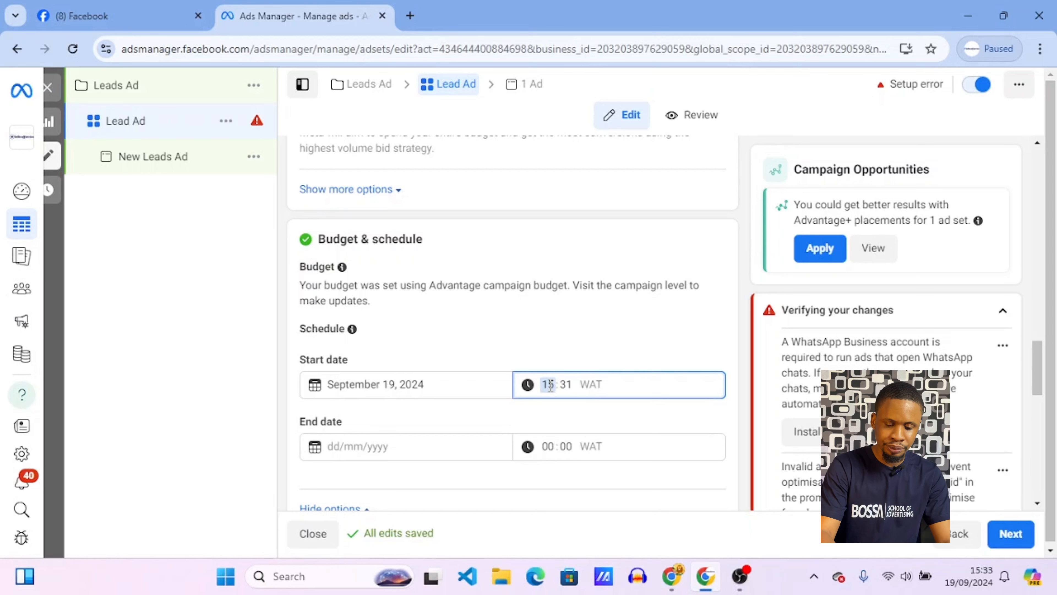
pyautogui.press('Up')
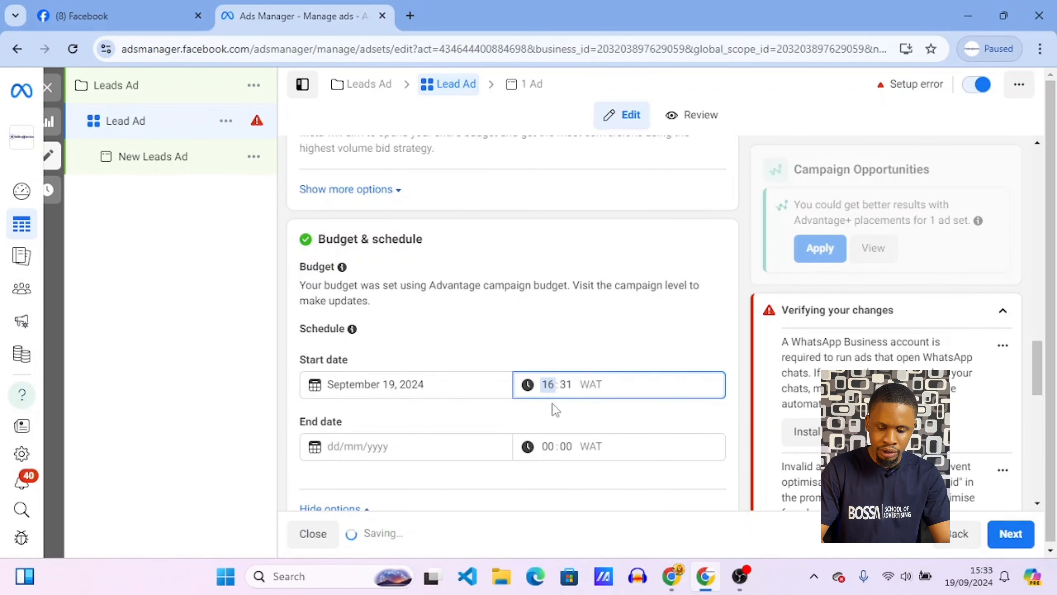
pyautogui.click(554, 409)
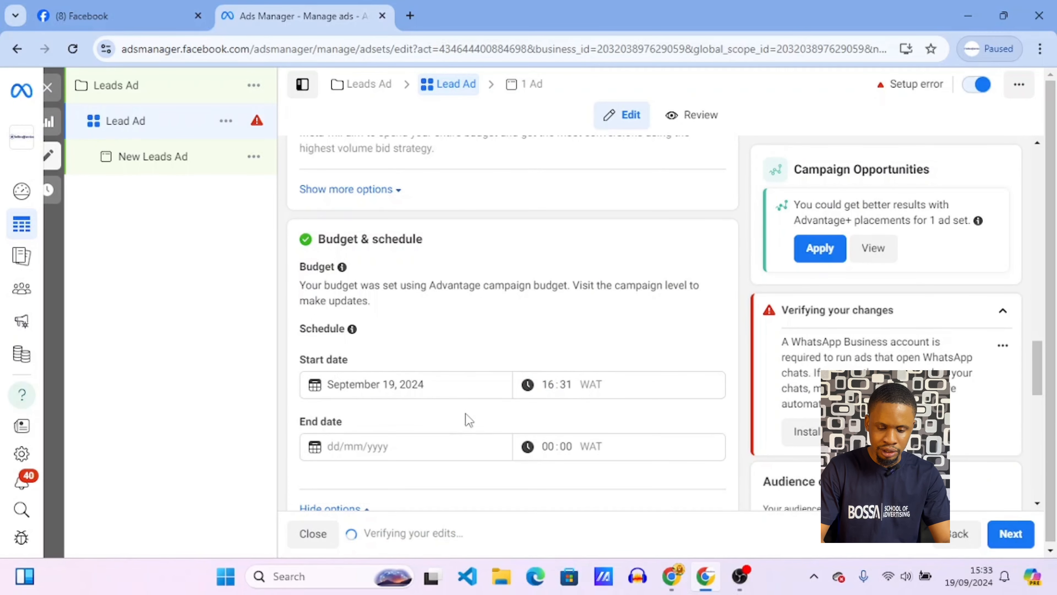
# - Set the ad set's schedule to end on September 30, 2024 at 11:00
pyautogui.click(375, 446)
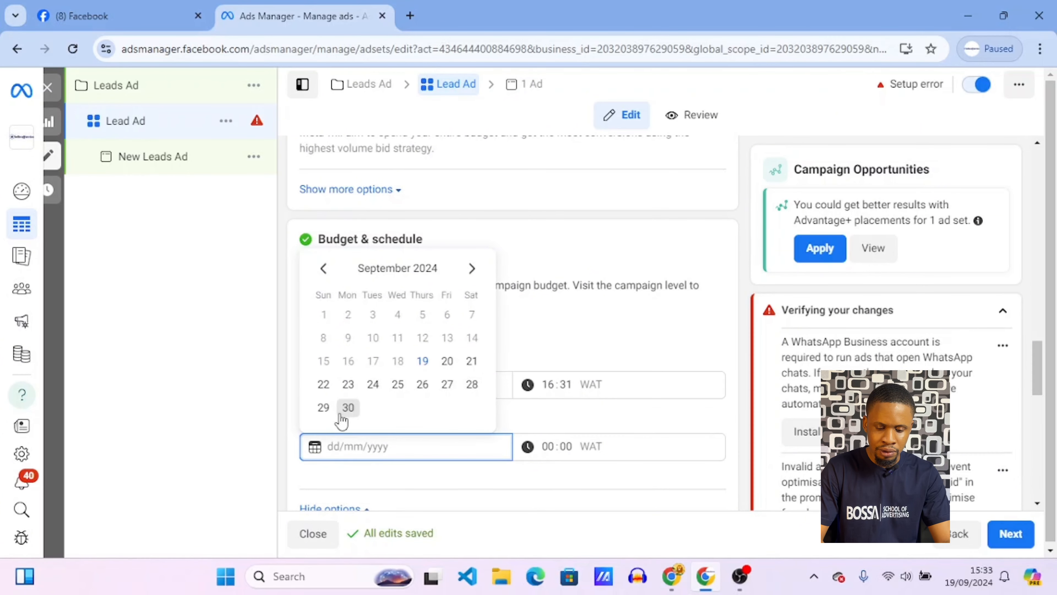
pyautogui.click(348, 412)
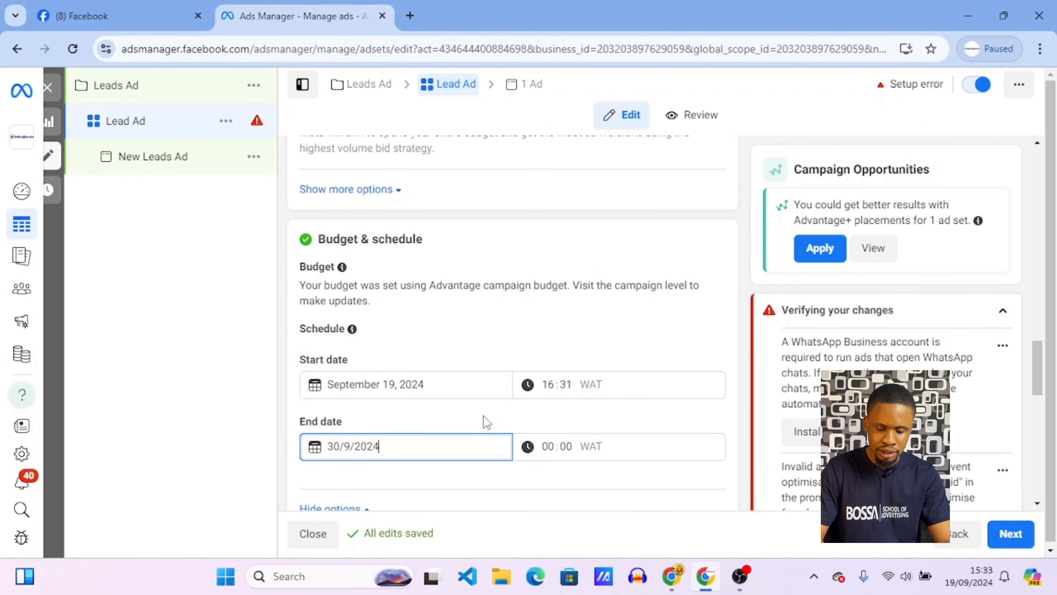
pyautogui.click(546, 446)
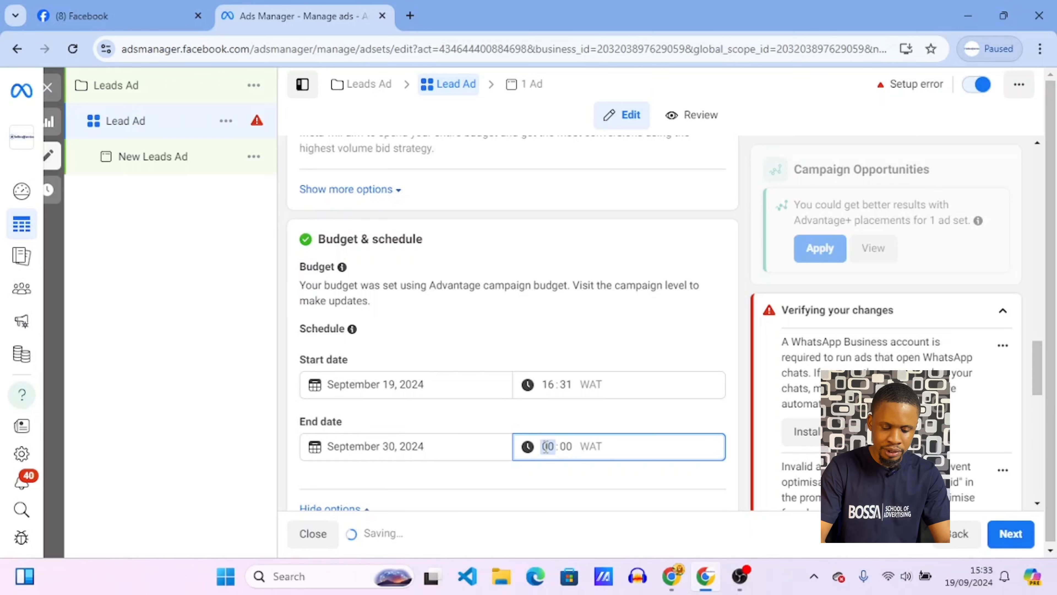
pyautogui.write('11')
pyautogui.click(692, 407)
# - Open the ad set spending limits option for editing and look on to the audience controls
pyautogui.scroll(-1, 692, 407)
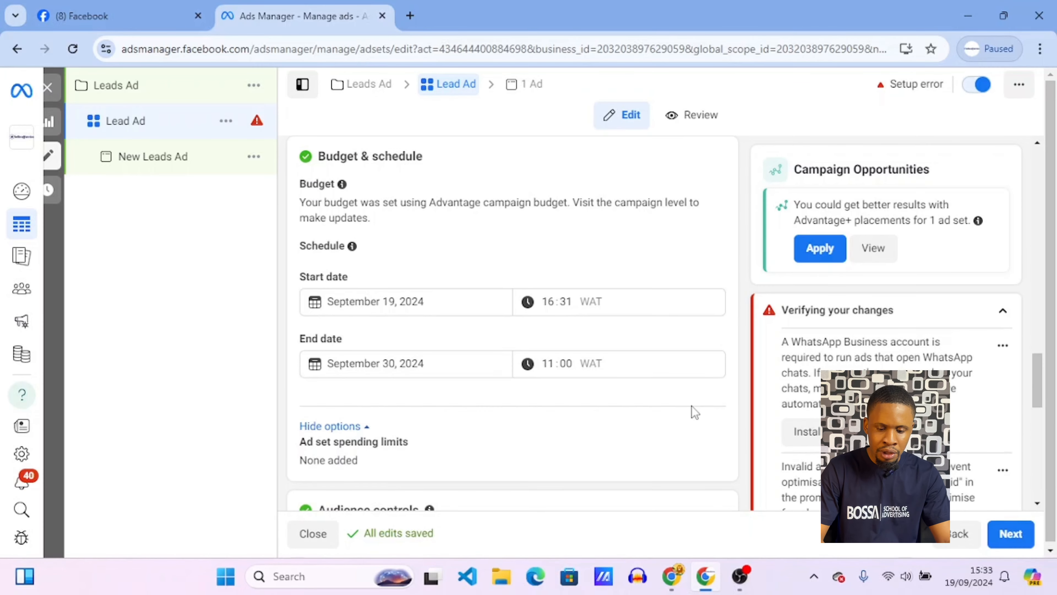
pyautogui.scroll(-2, 604, 404)
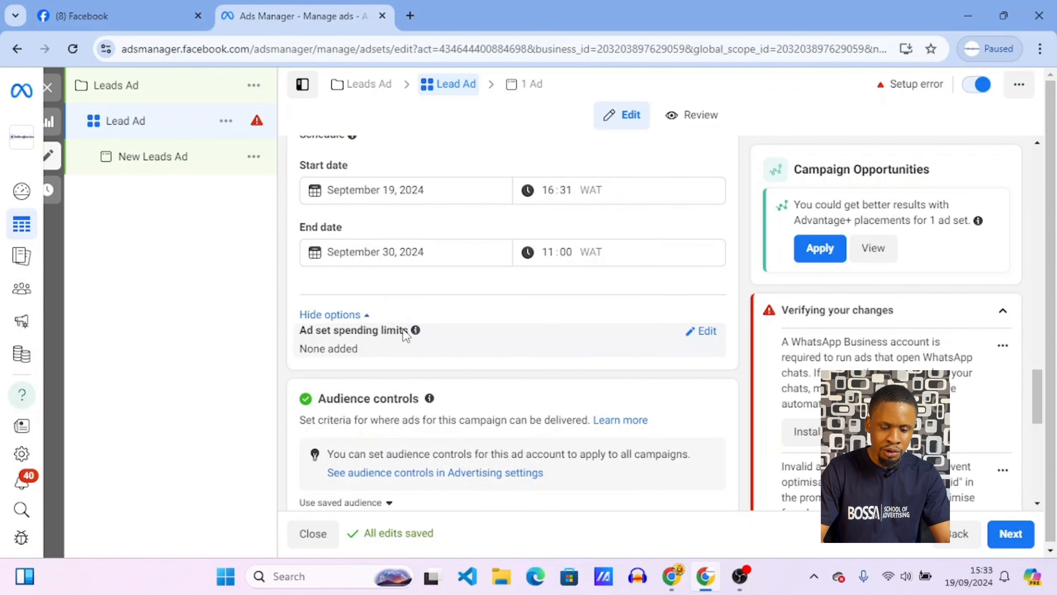
pyautogui.click(711, 337)
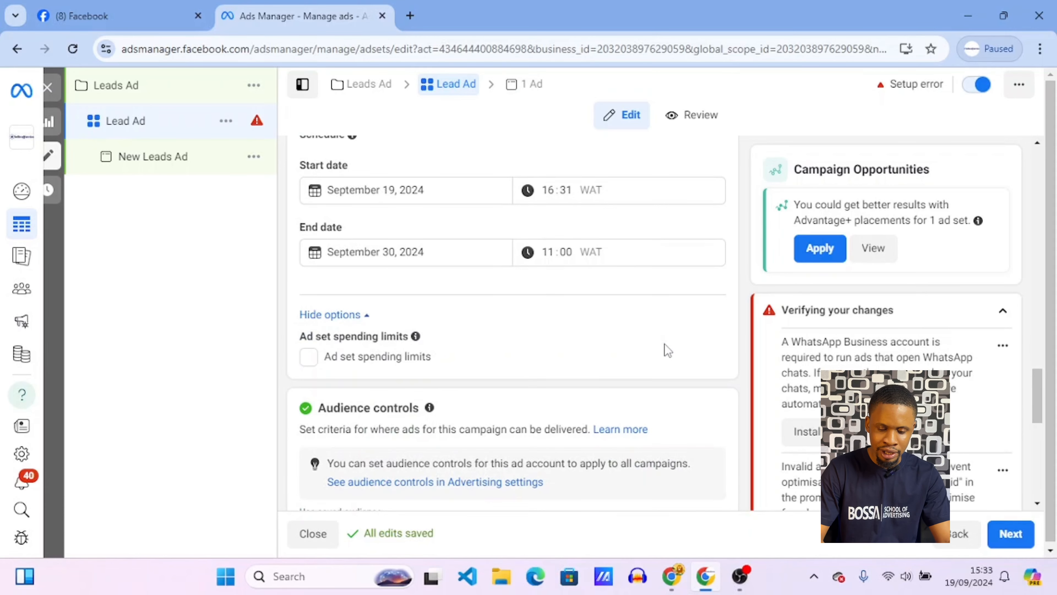
pyautogui.scroll(-1, 480, 359)
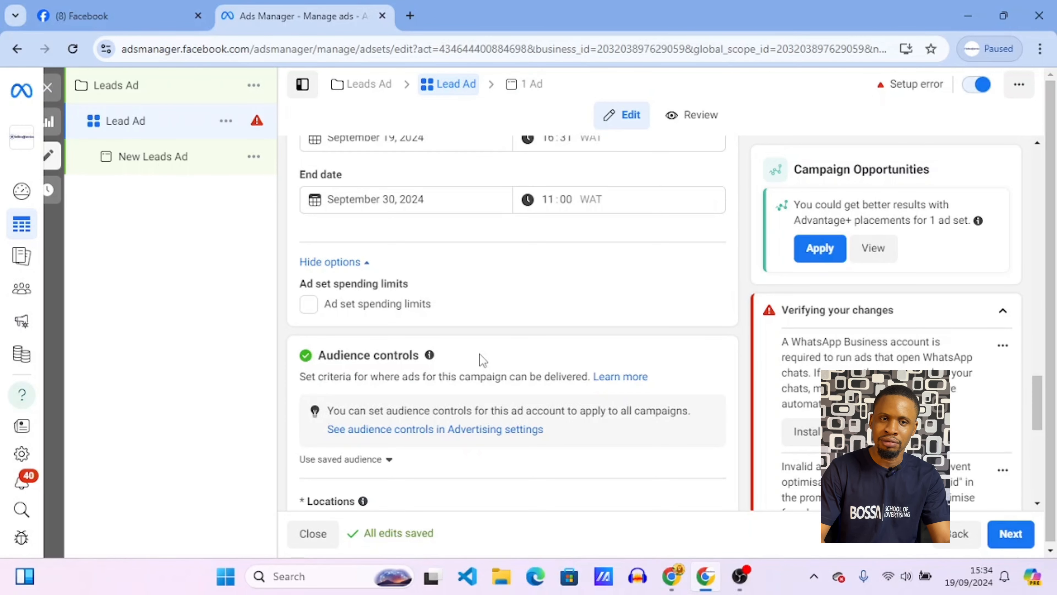
# - Open the ad set's audience locations for editing and remove Nigeria from the included locations
pyautogui.scroll(-4, 482, 359)
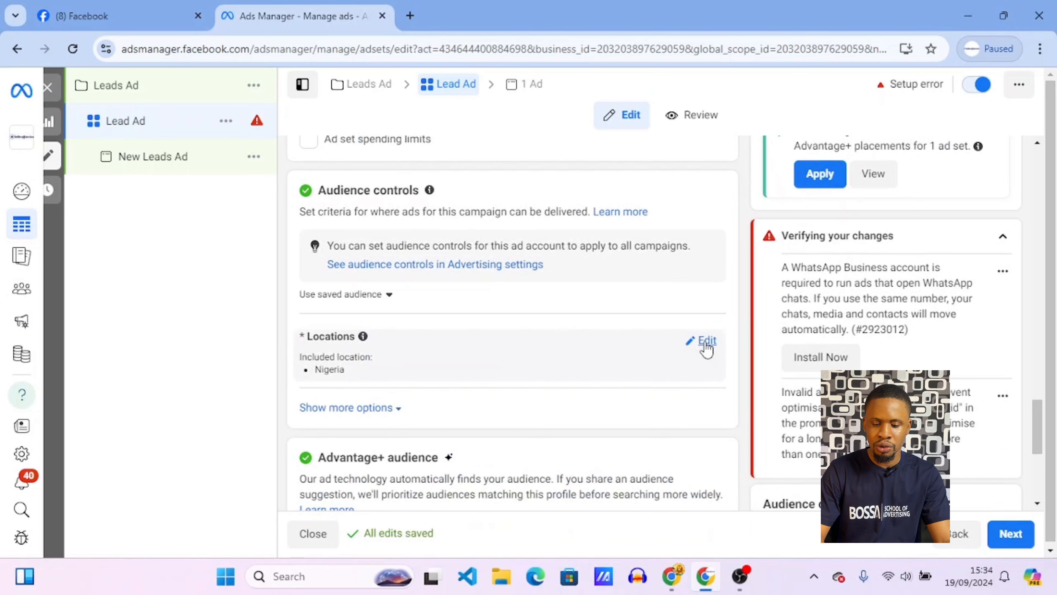
pyautogui.click(707, 341)
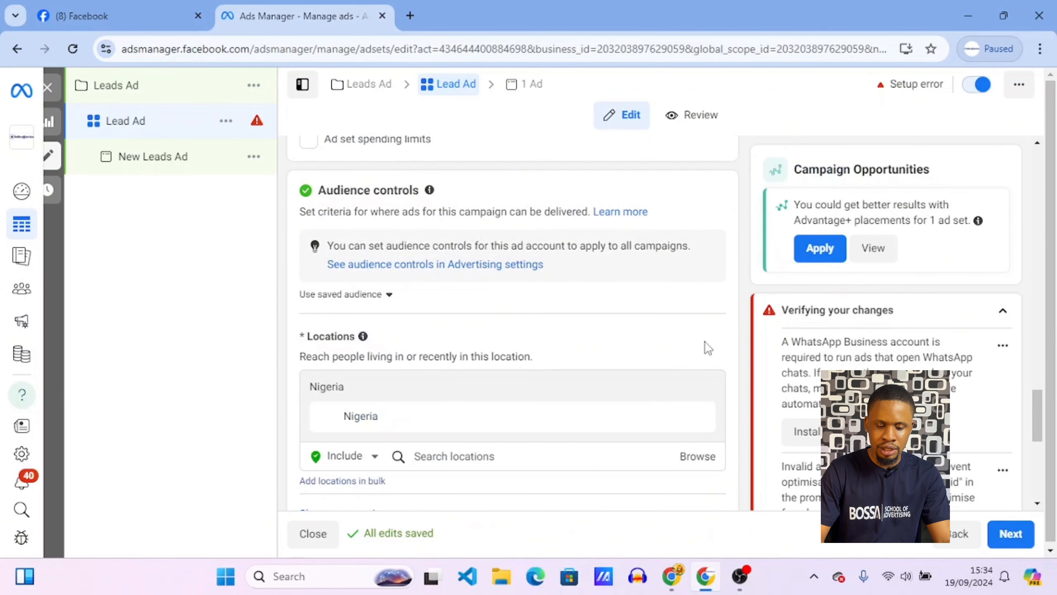
pyautogui.scroll(-2, 596, 327)
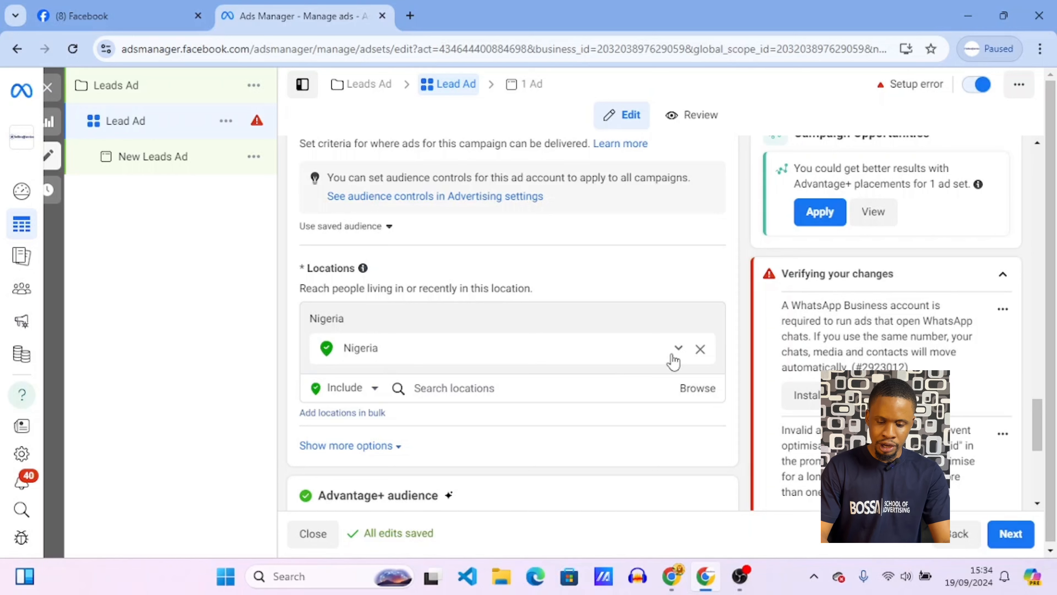
pyautogui.click(702, 352)
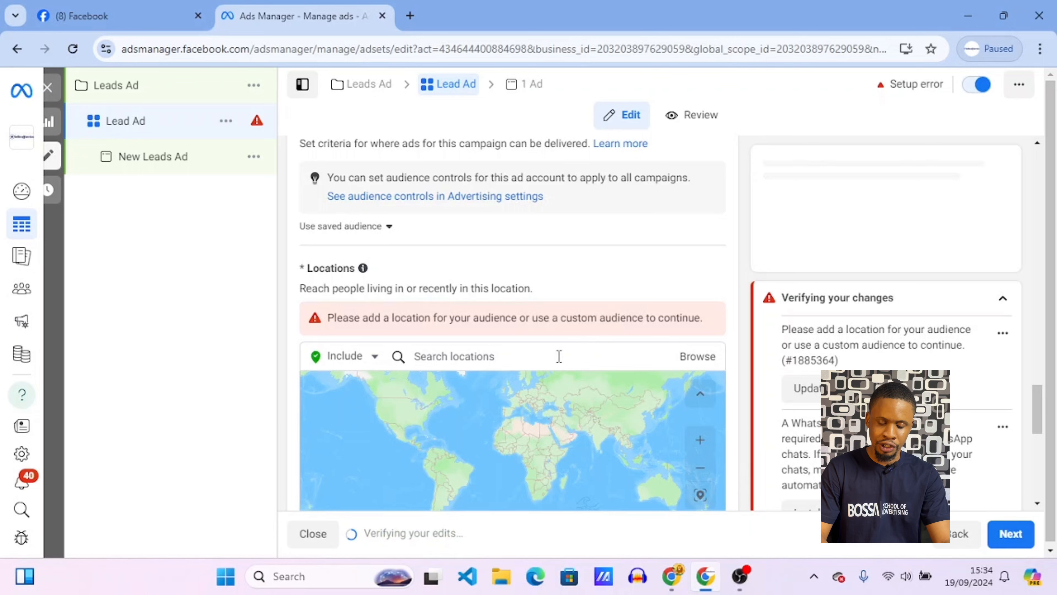
# - Search the audience locations for "united state" and include the country United States
pyautogui.click(559, 356)
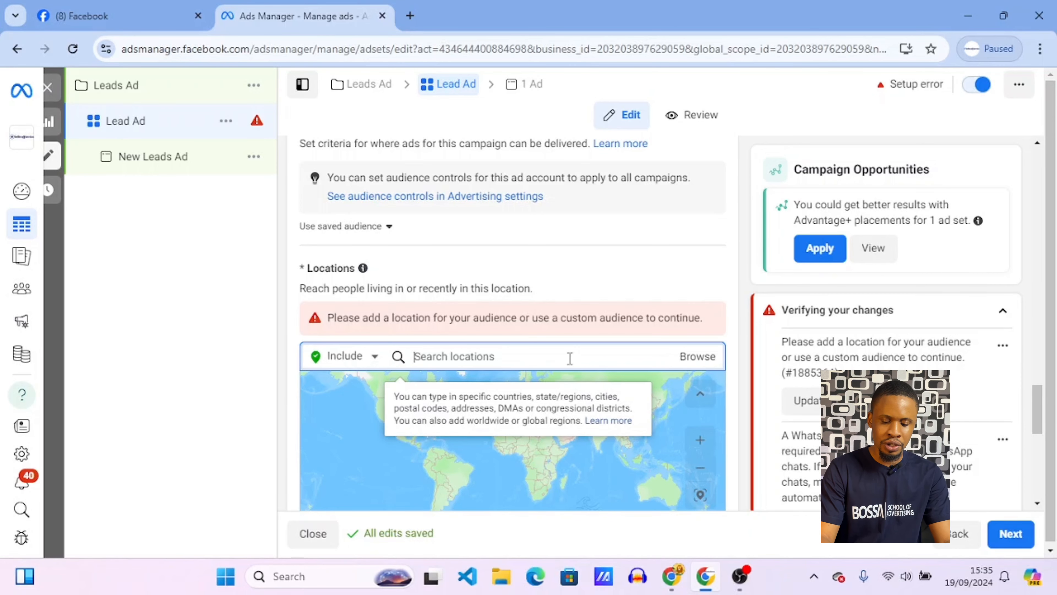
pyautogui.write('unite')
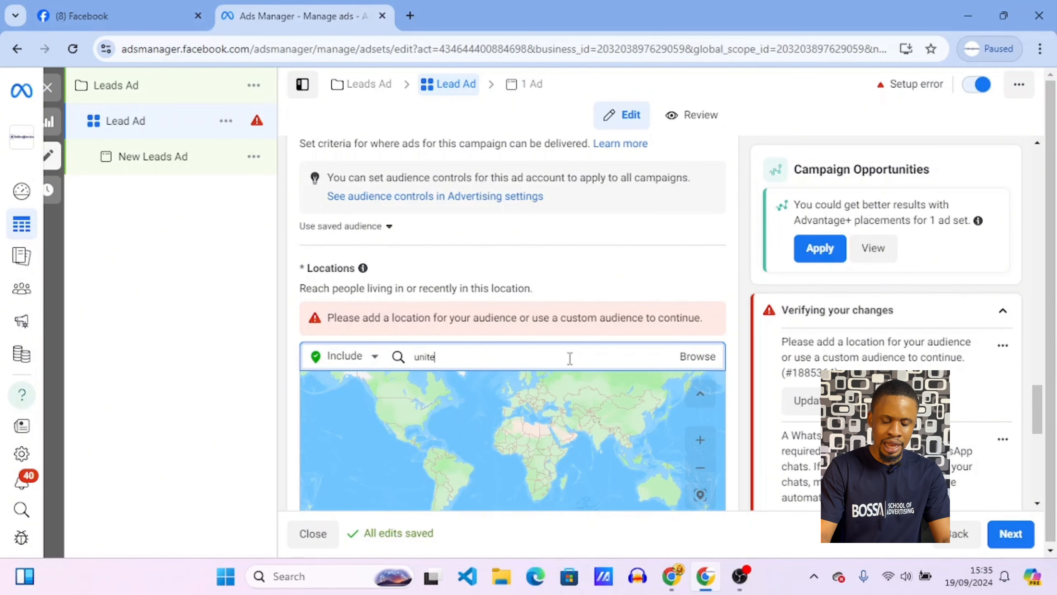
pyautogui.write('d st')
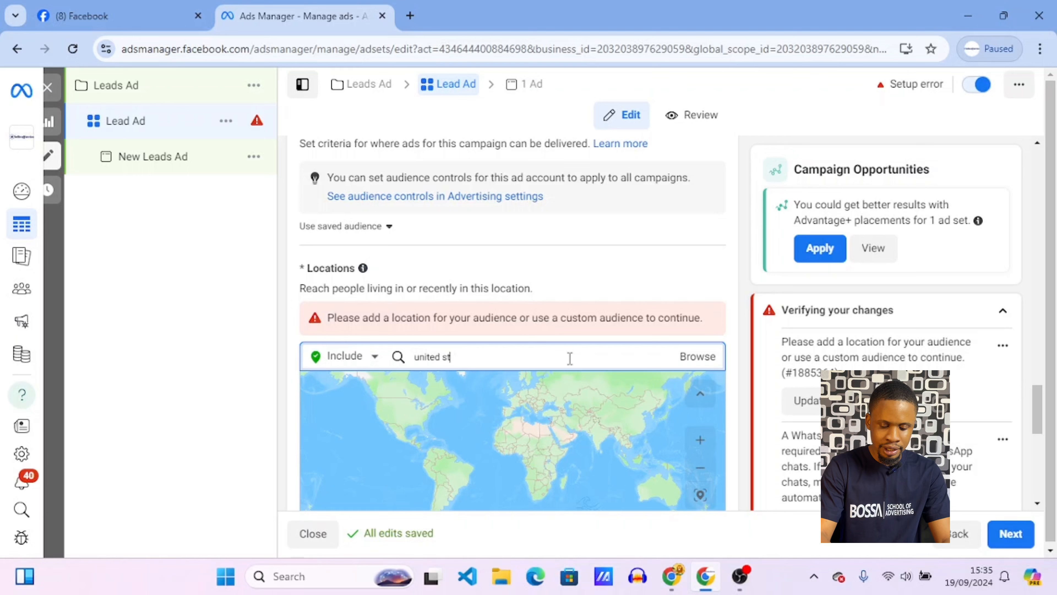
pyautogui.write('ate')
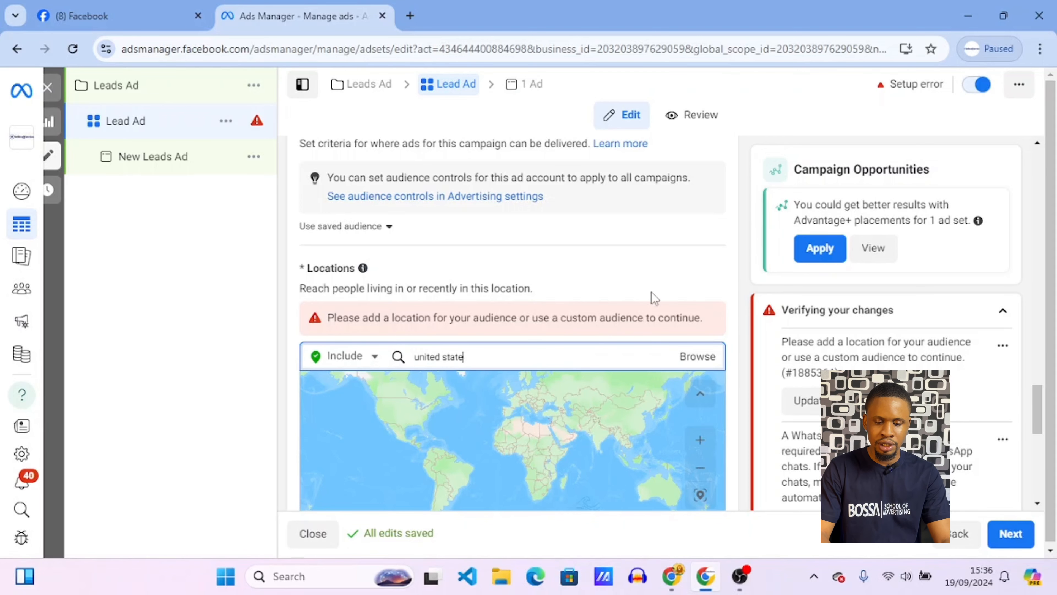
pyautogui.scroll(-1, 664, 282)
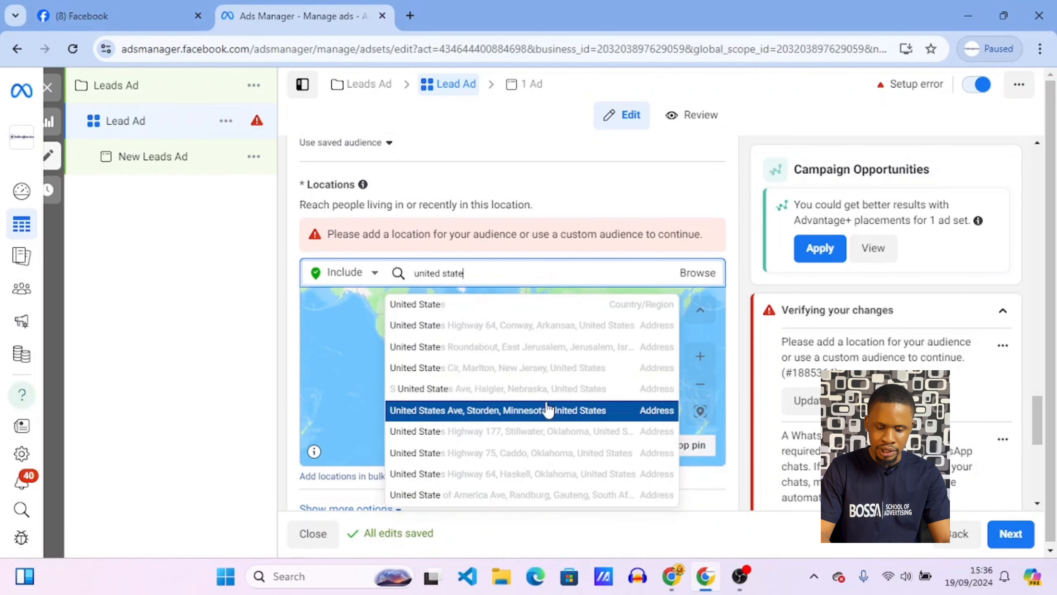
pyautogui.click(632, 310)
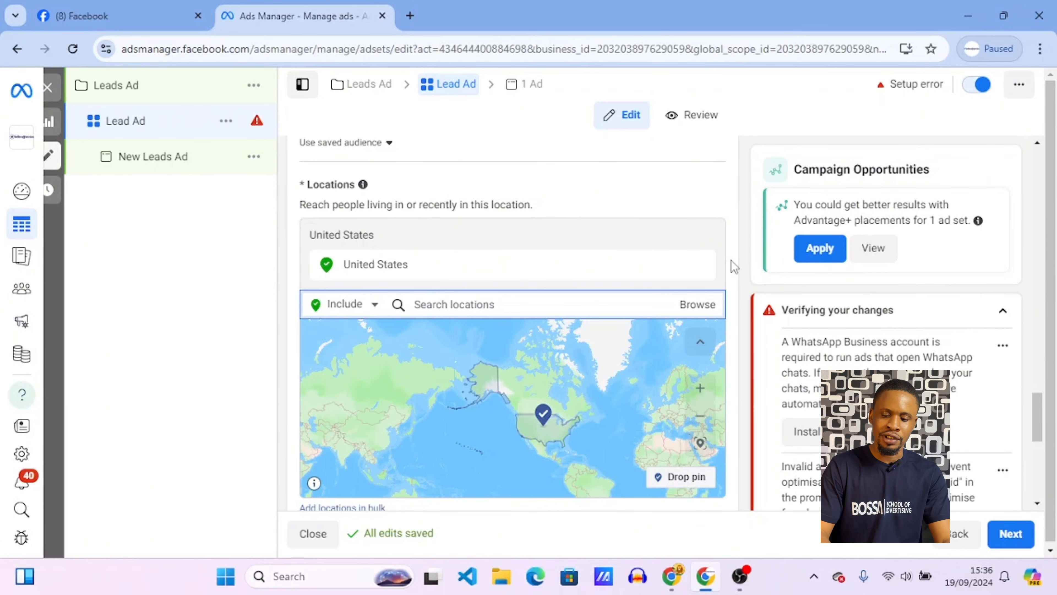
# - Show the additional audience control options and set the minimum age to 25
pyautogui.scroll(-1, 733, 266)
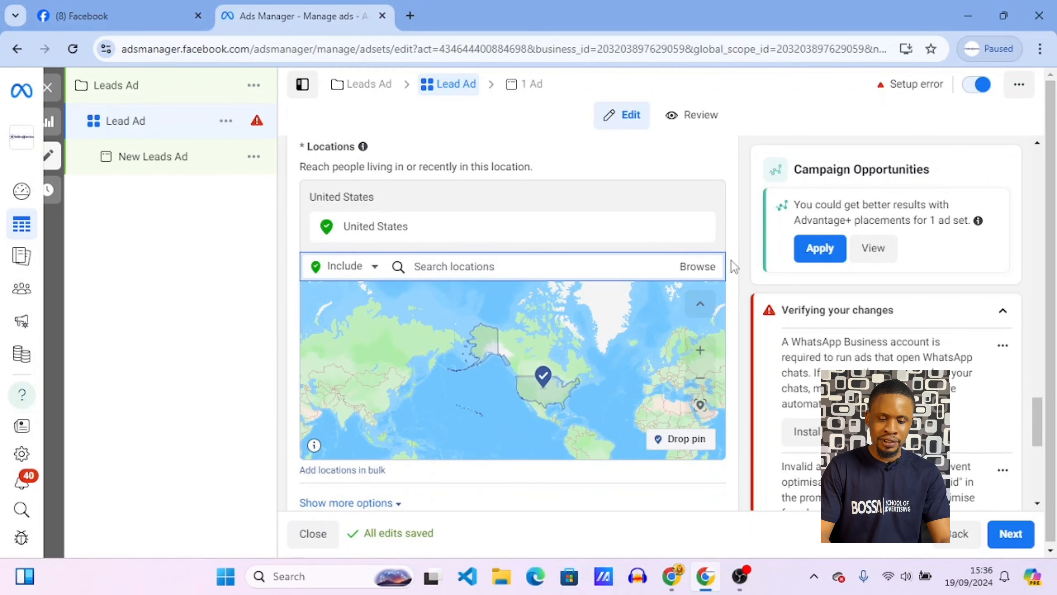
pyautogui.scroll(-2, 731, 261)
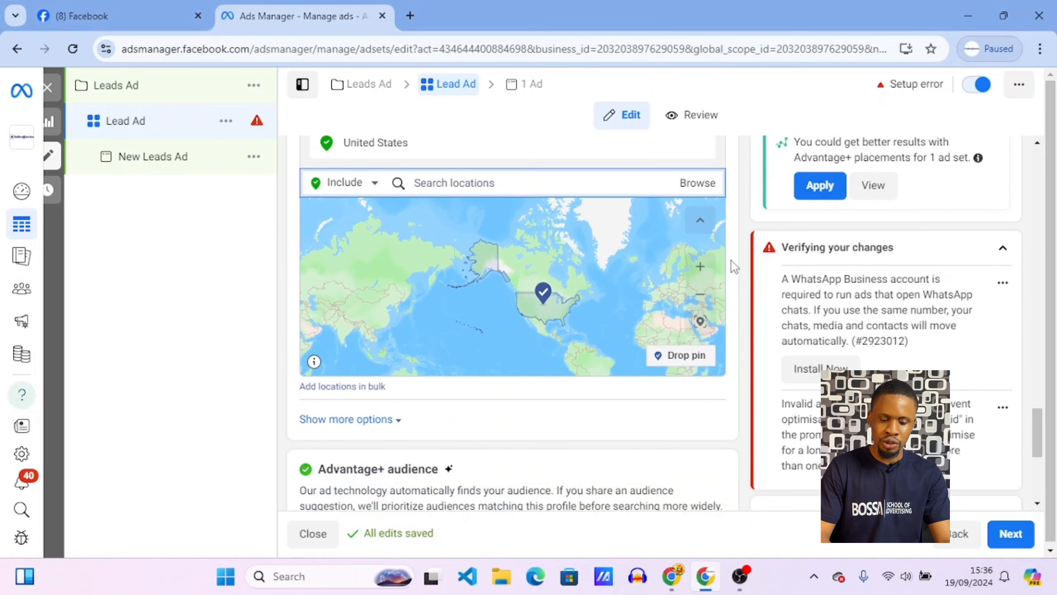
pyautogui.scroll(-3, 732, 261)
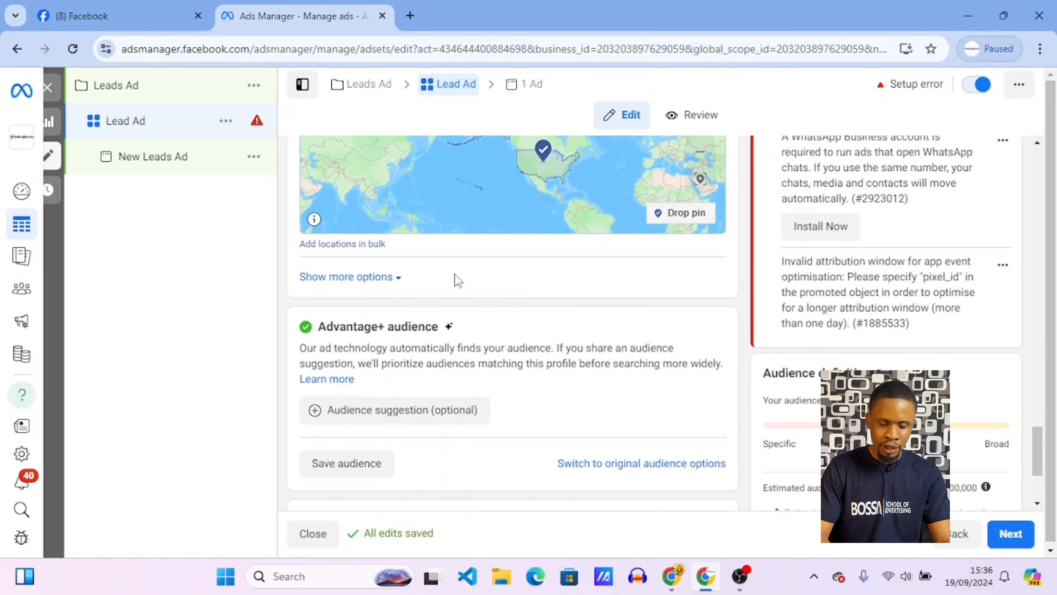
pyautogui.click(396, 278)
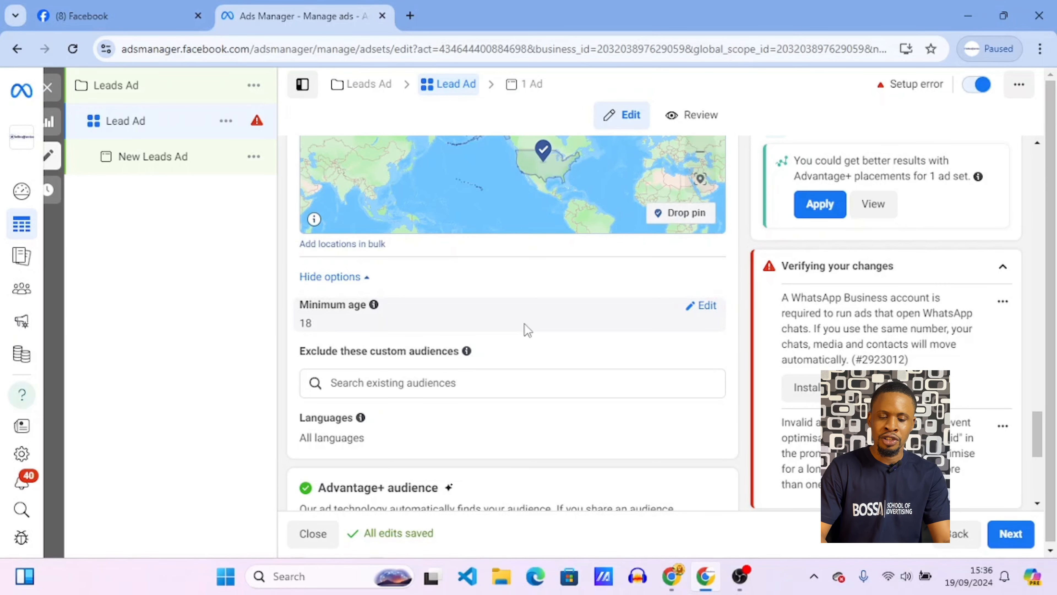
pyautogui.scroll(1, 525, 330)
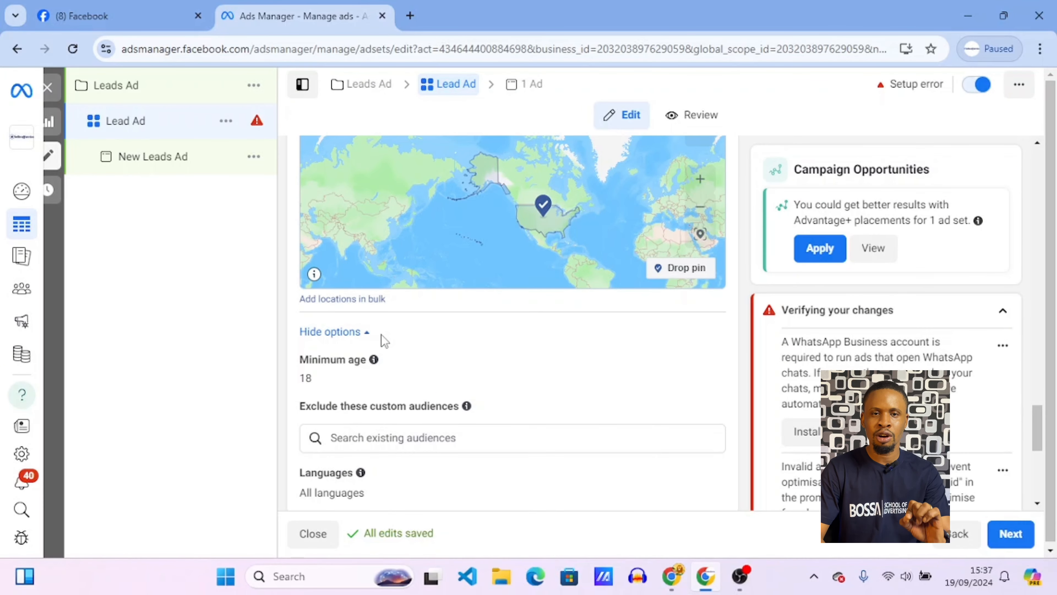
pyautogui.scroll(-1, 381, 336)
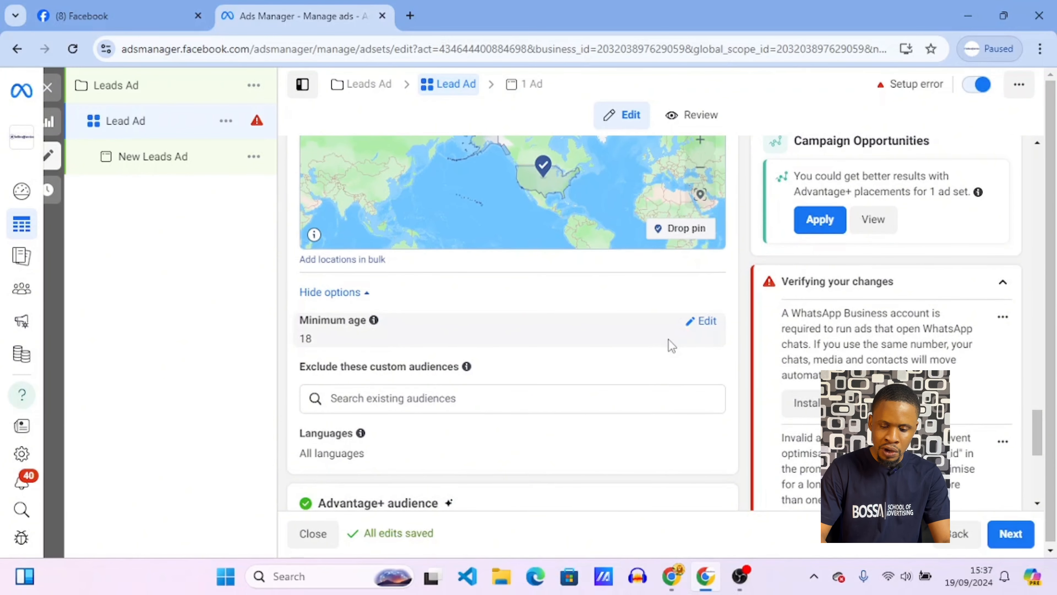
pyautogui.click(704, 329)
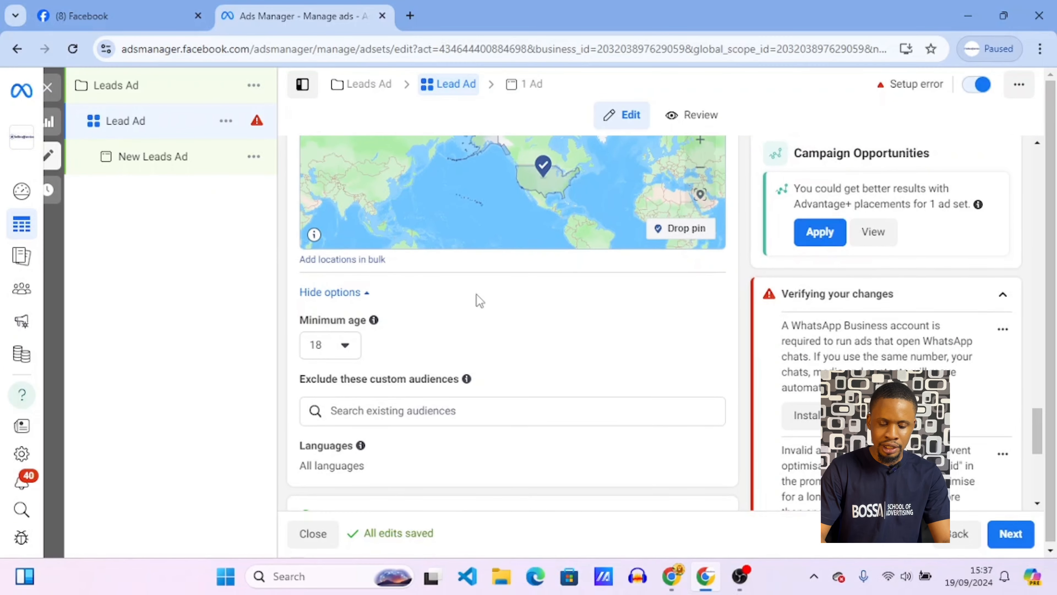
pyautogui.click(336, 352)
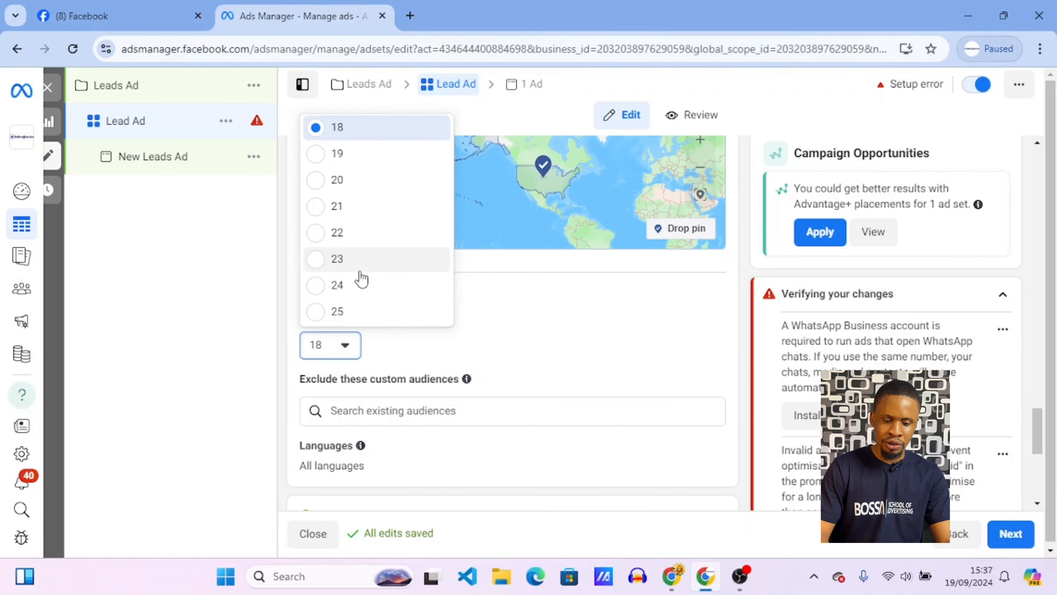
pyautogui.click(361, 311)
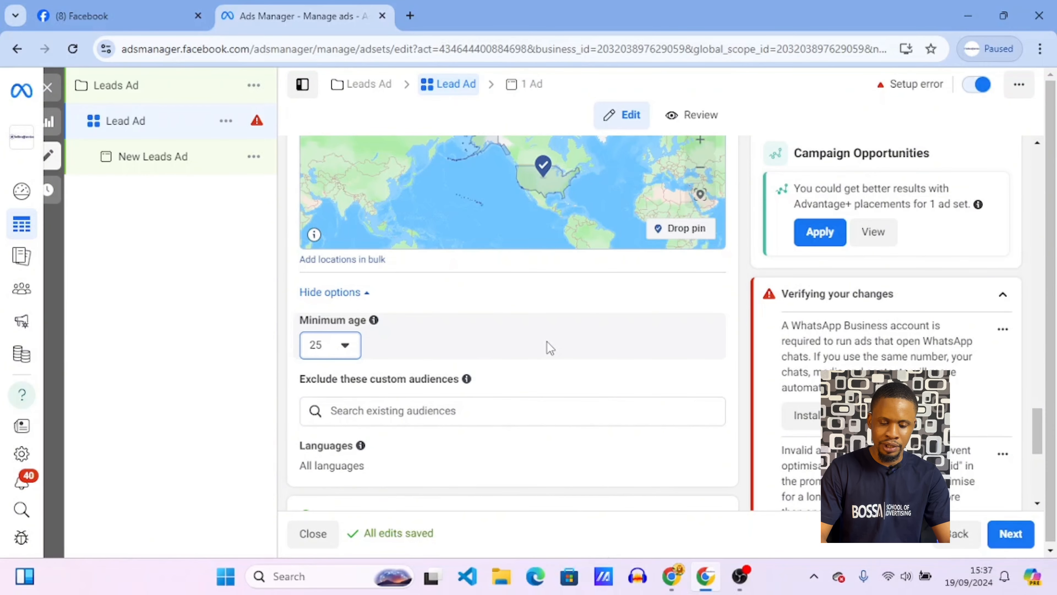
# - Open the audience's languages for editing and add English (All)
pyautogui.scroll(-1, 548, 345)
pyautogui.scroll(-1, 529, 354)
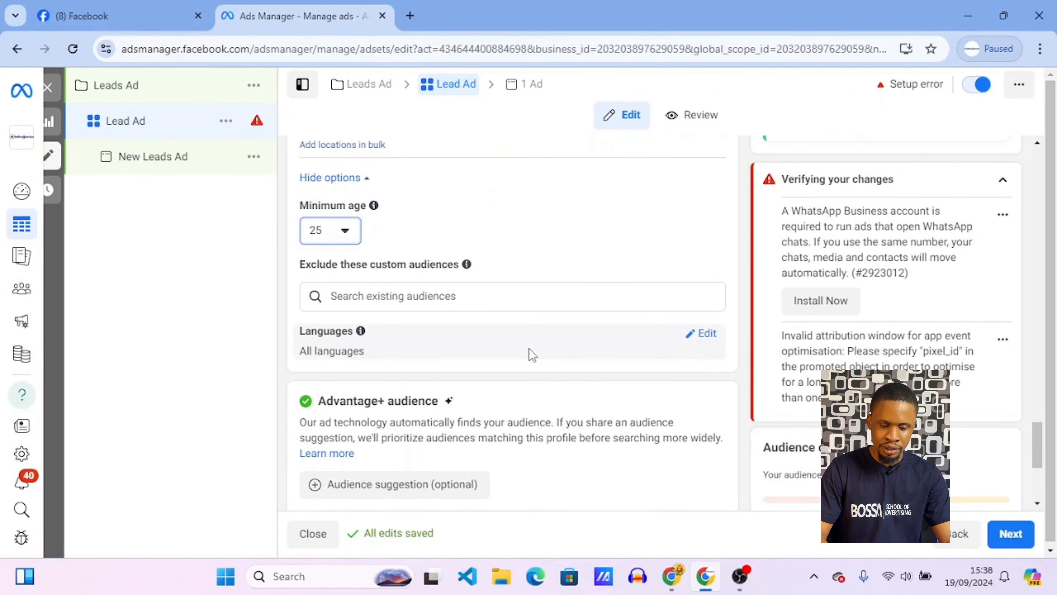
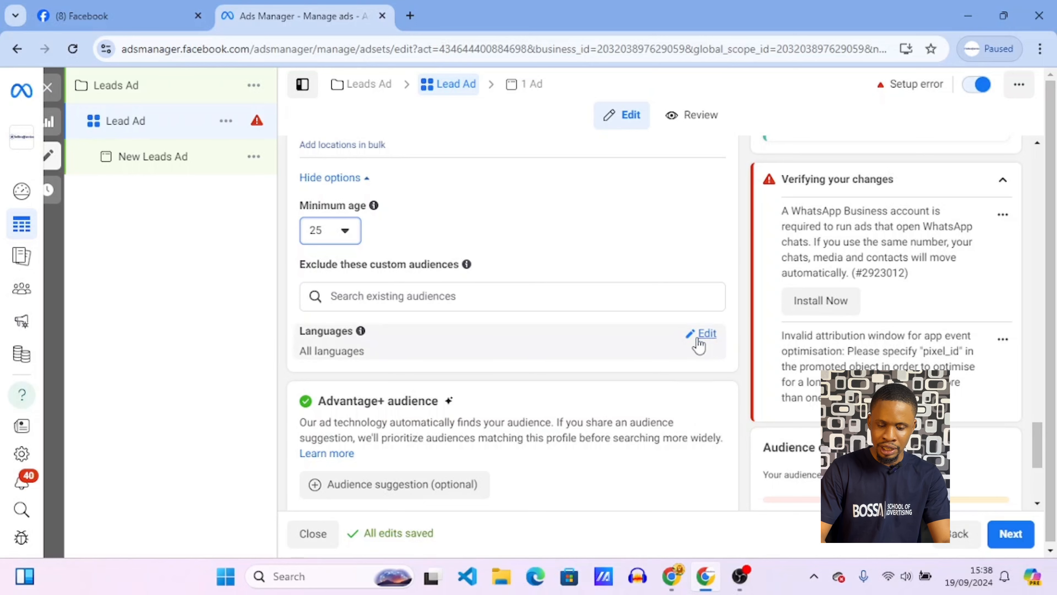
pyautogui.click(704, 334)
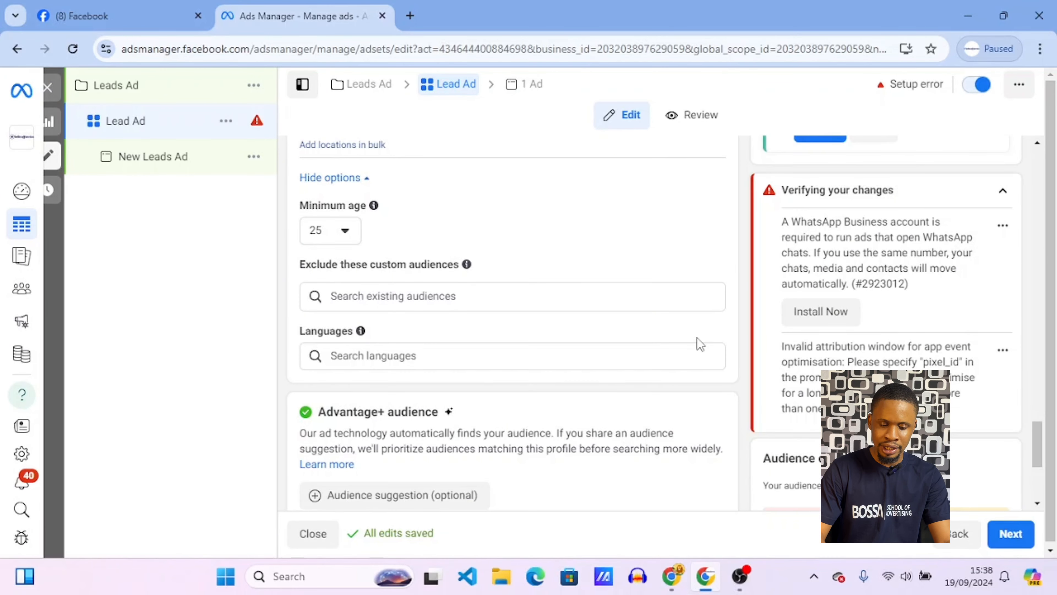
pyautogui.click(650, 369)
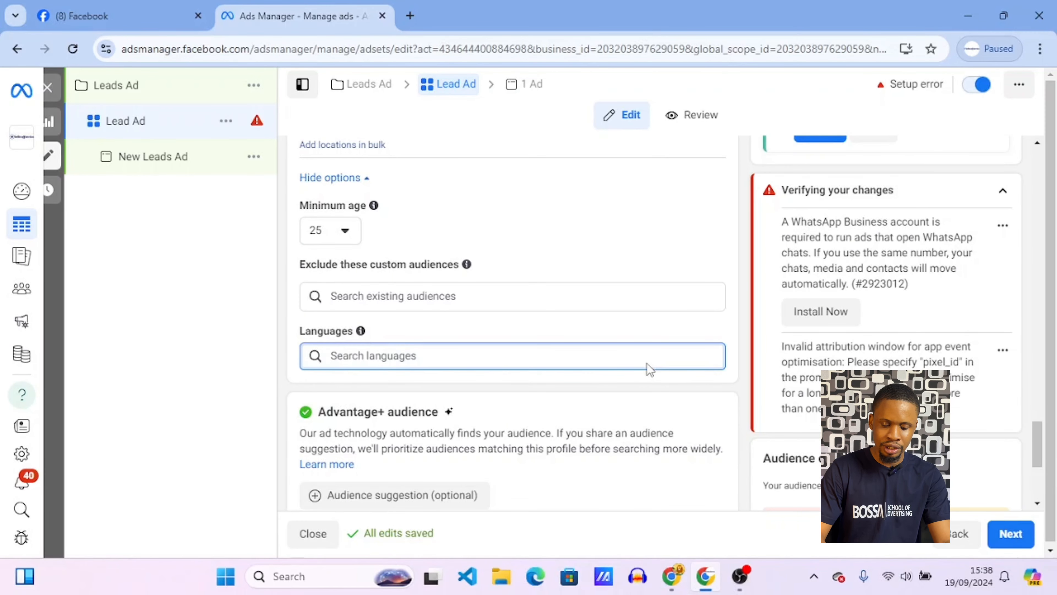
pyautogui.write('en')
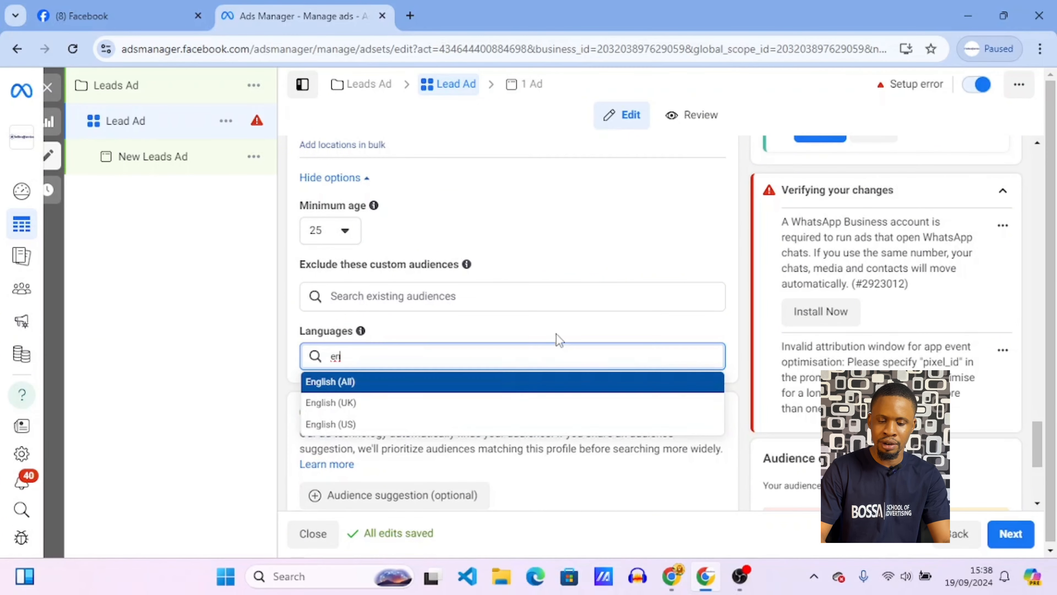
pyautogui.click(578, 325)
pyautogui.click(519, 353)
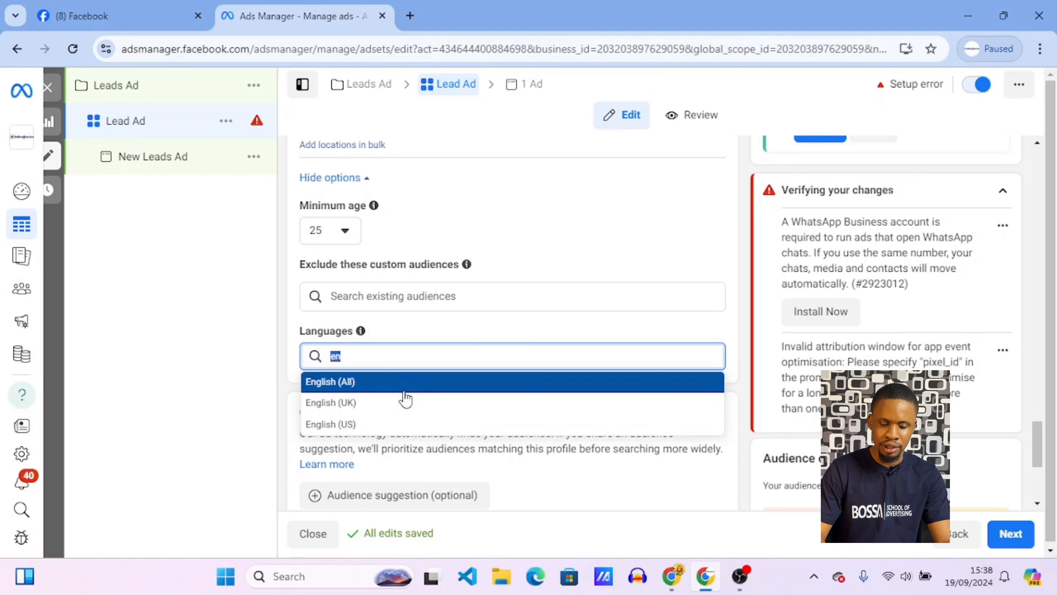
pyautogui.click(405, 392)
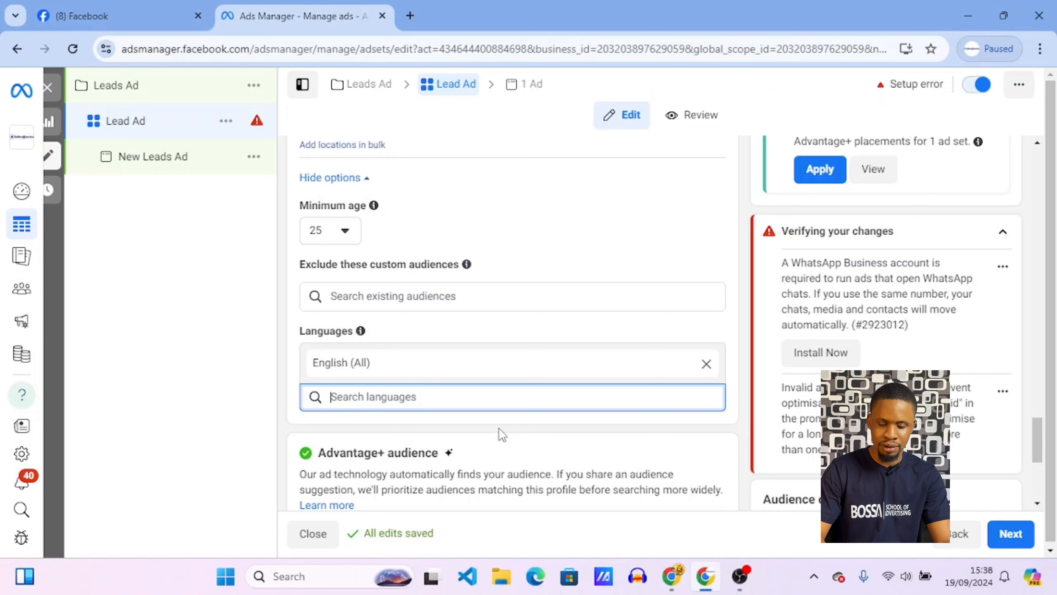
# - Switch the ad set from Advantage+ audience to the original audience options and look on to its age and detailed targeting settings
pyautogui.scroll(-2, 500, 429)
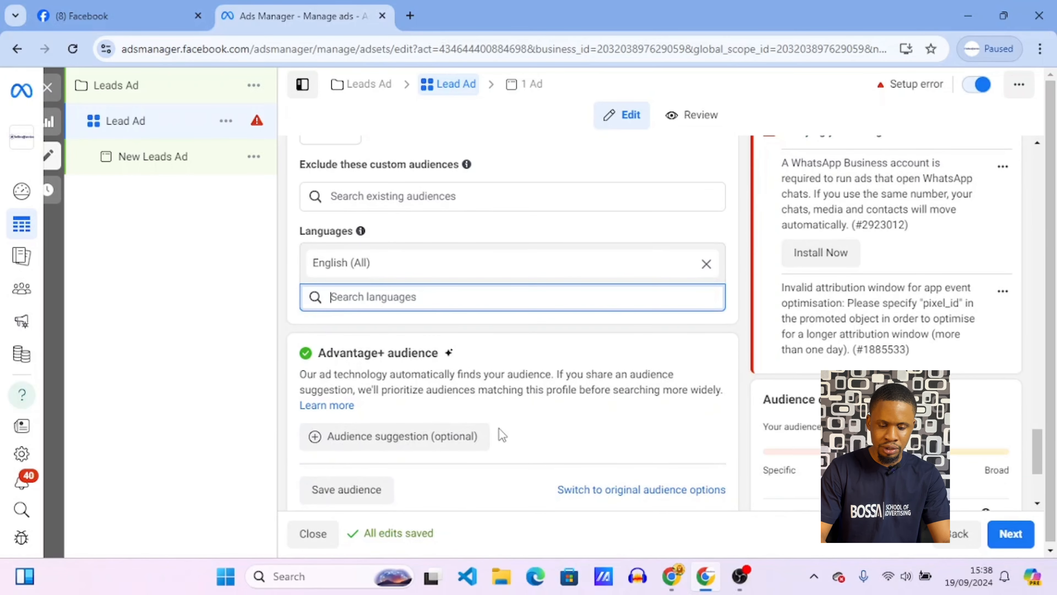
pyautogui.scroll(-2, 551, 421)
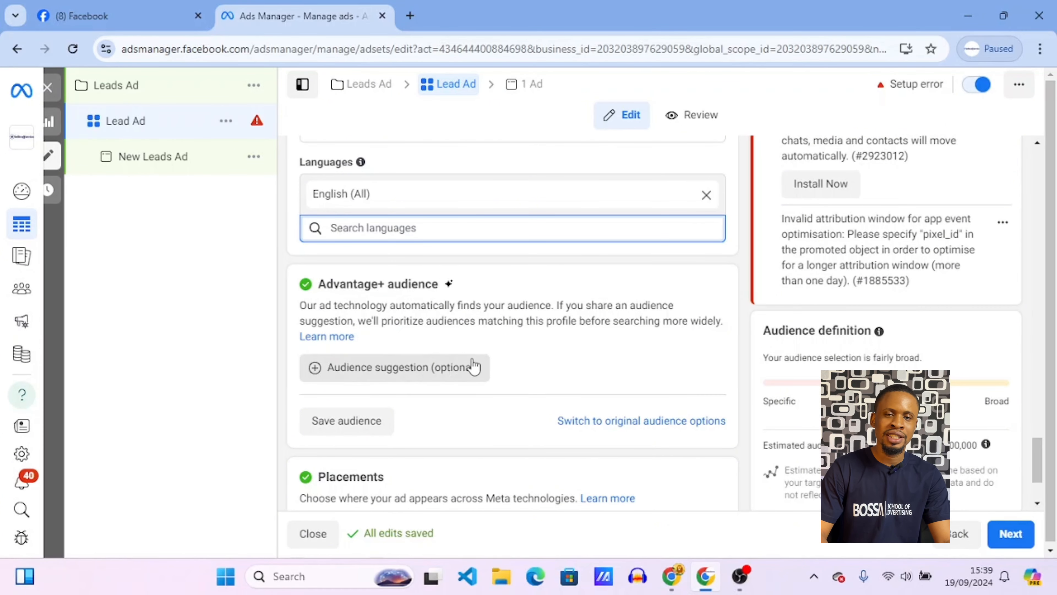
pyautogui.moveTo(474, 367)
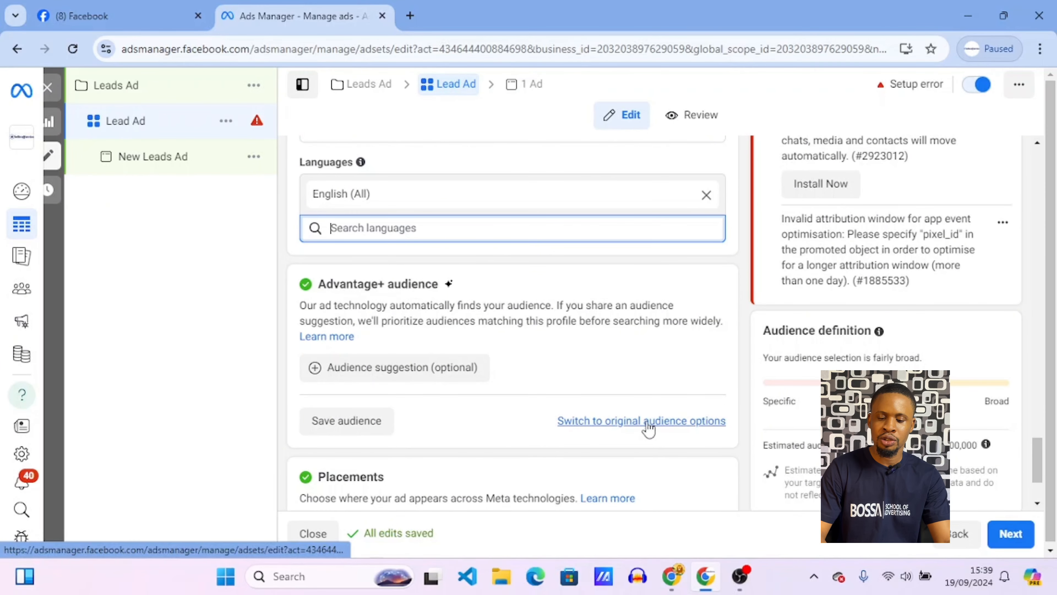
pyautogui.click(695, 422)
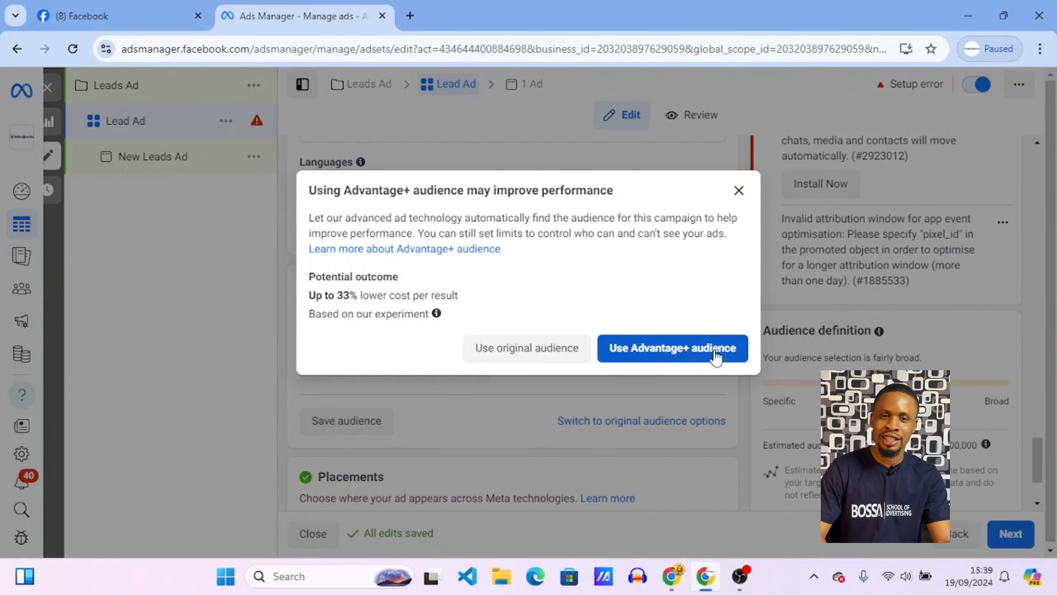
pyautogui.click(546, 355)
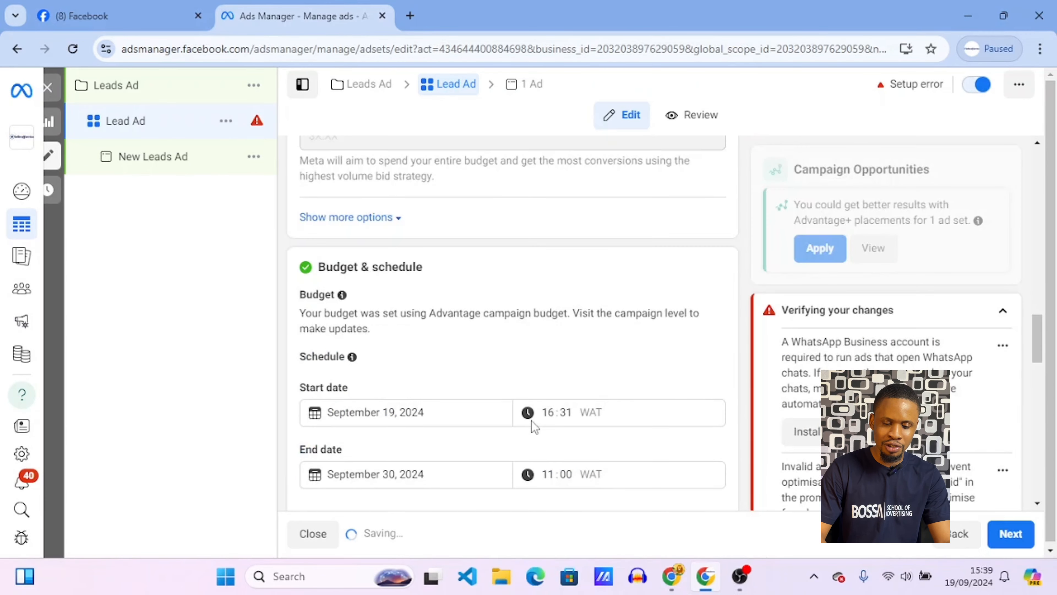
pyautogui.scroll(-3, 532, 422)
pyautogui.scroll(-5, 532, 421)
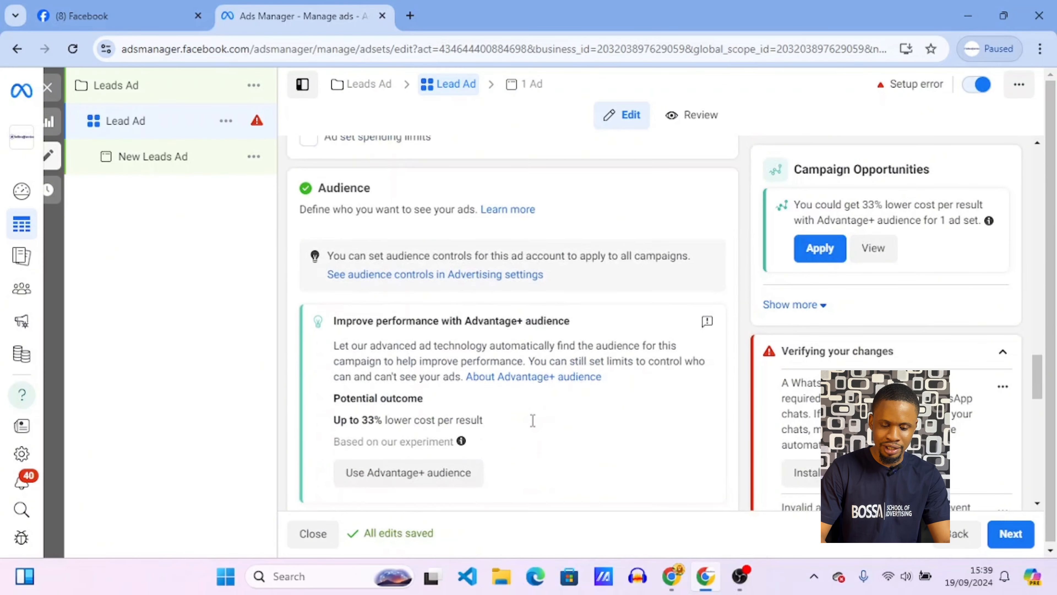
pyautogui.scroll(-5, 532, 422)
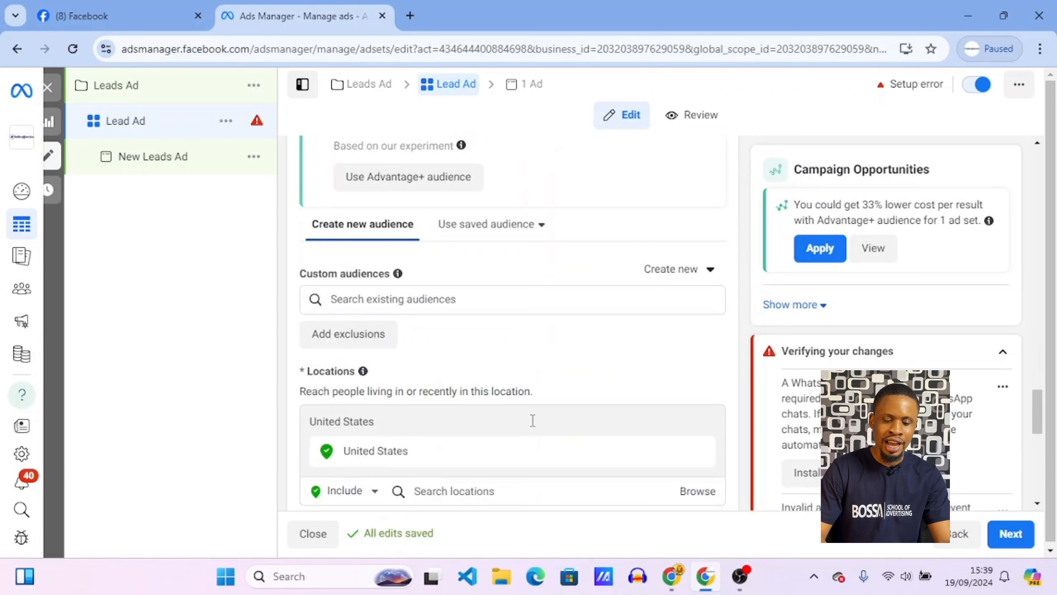
pyautogui.scroll(-5, 532, 420)
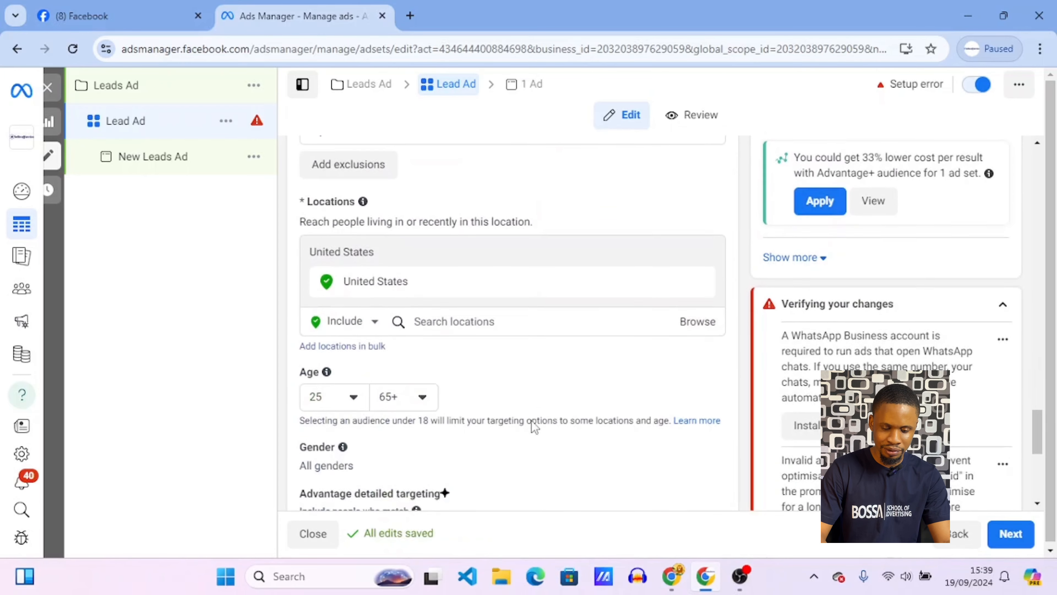
pyautogui.scroll(-1, 532, 420)
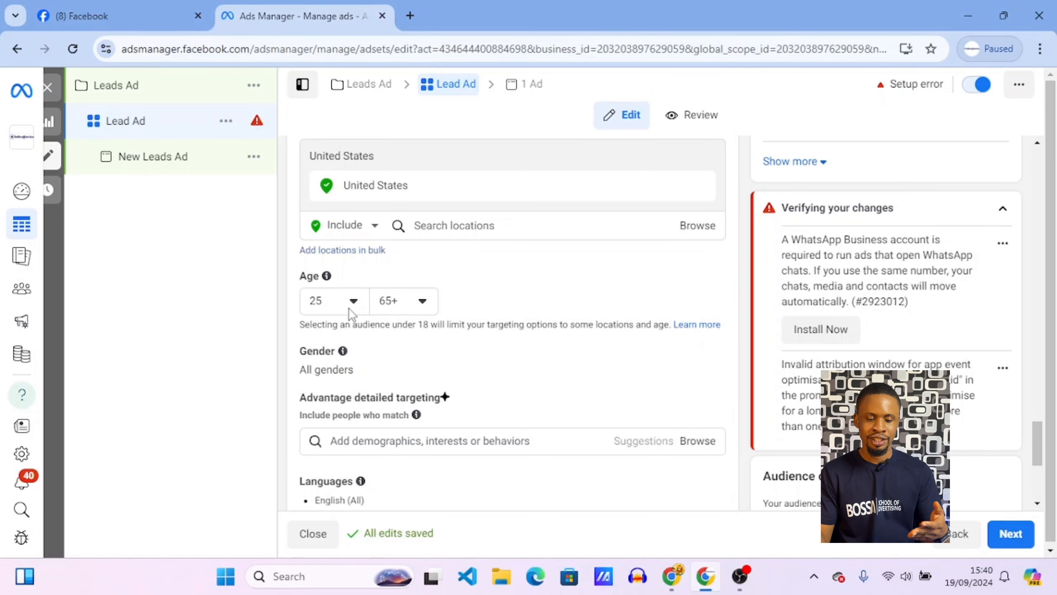
# - Set the audience's maximum age to 60
pyautogui.scroll(-2, 508, 376)
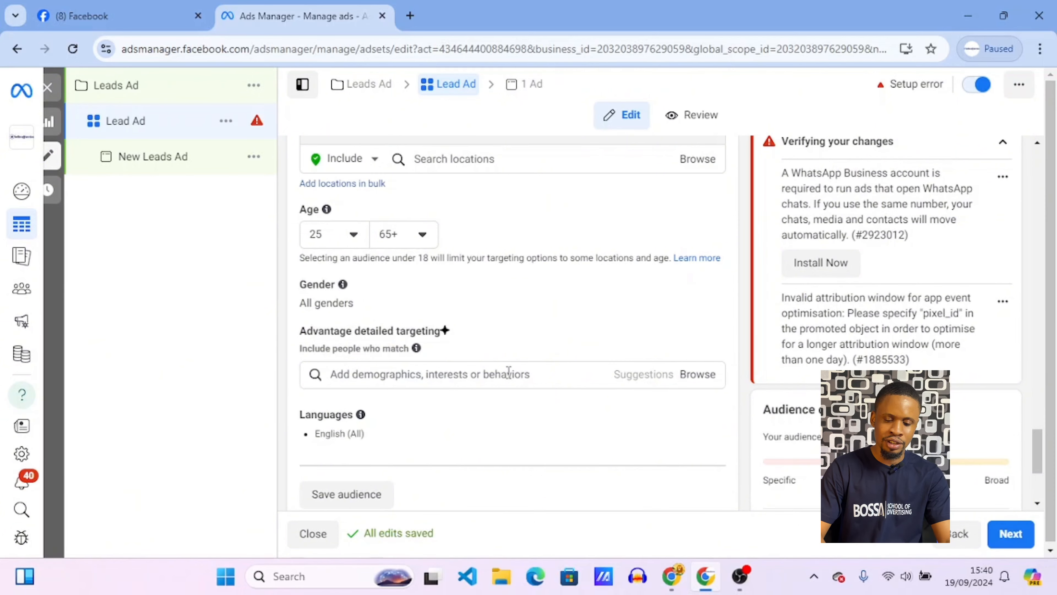
pyautogui.scroll(1, 550, 371)
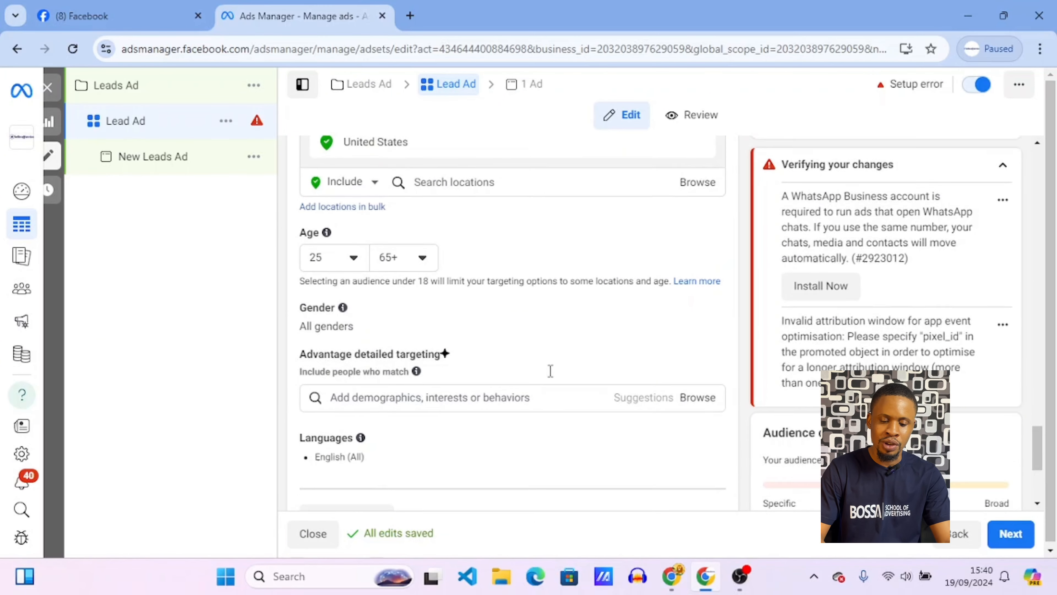
pyautogui.scroll(1, 551, 377)
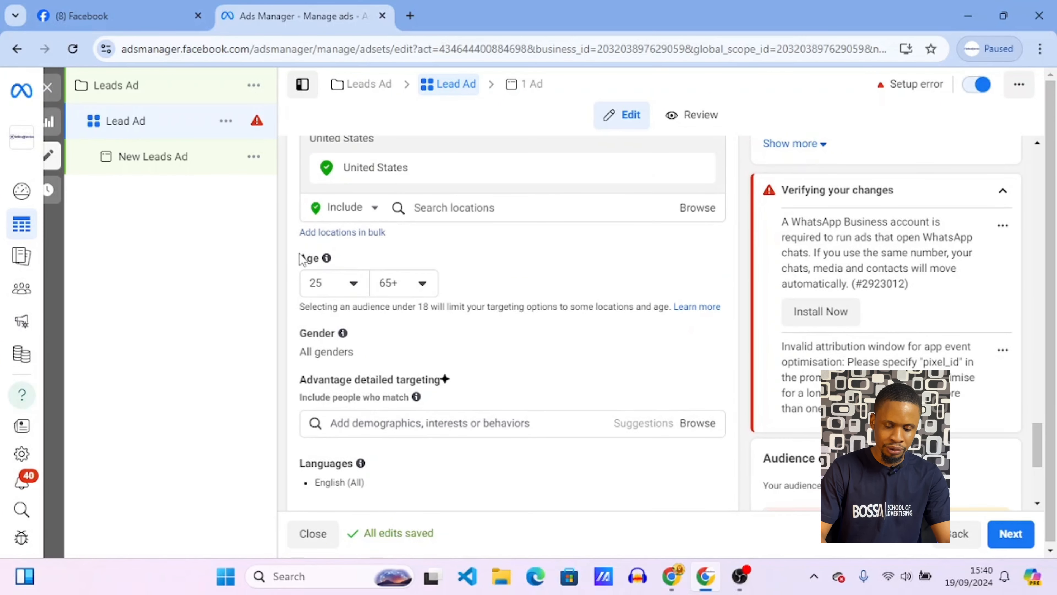
pyautogui.click(397, 285)
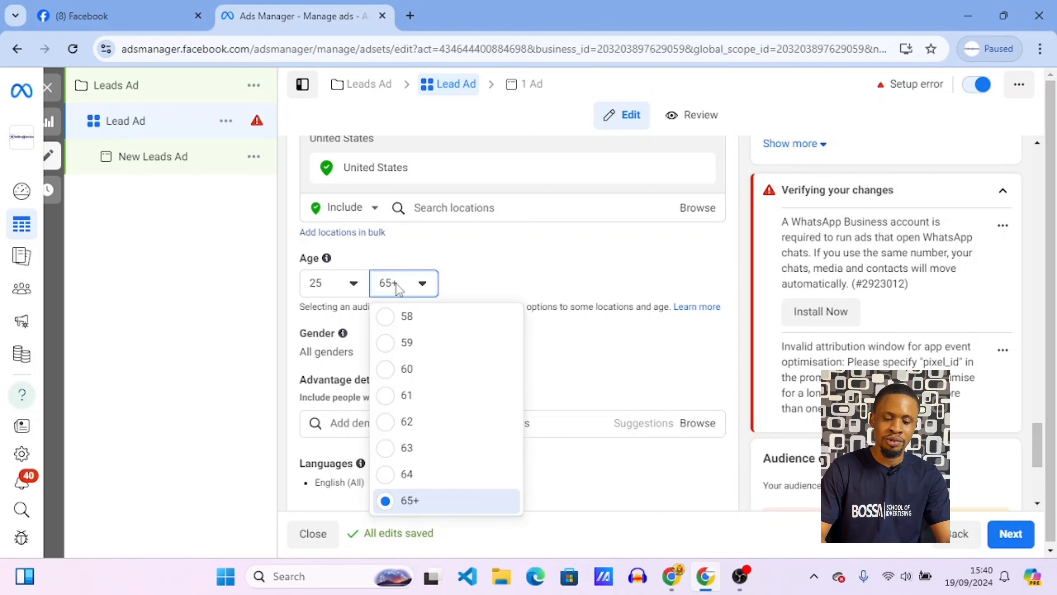
pyautogui.click(419, 377)
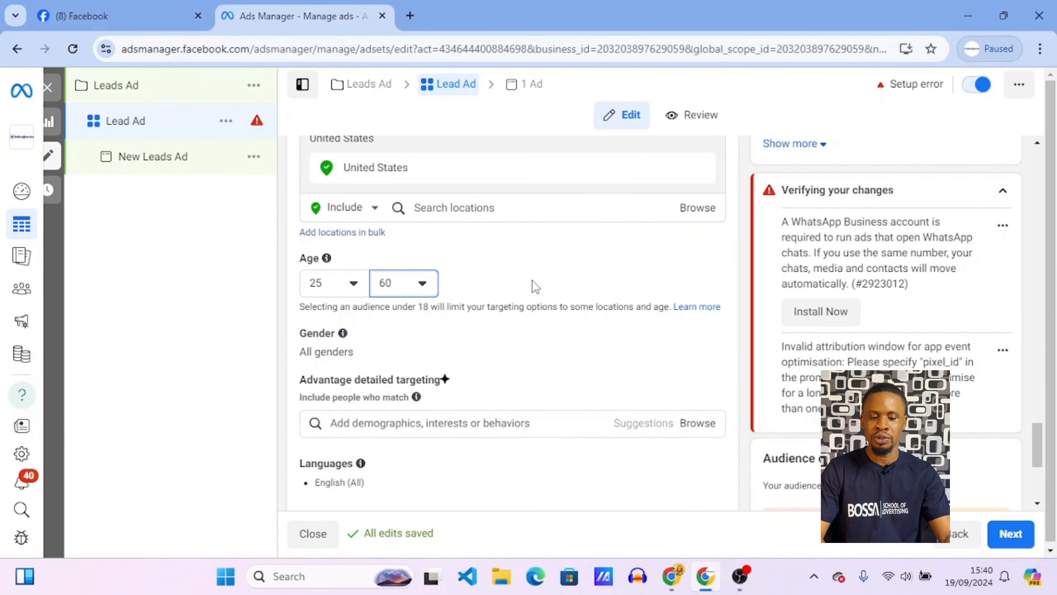
# - Search the ad set's detailed targeting for "expats"
pyautogui.scroll(-1, 489, 333)
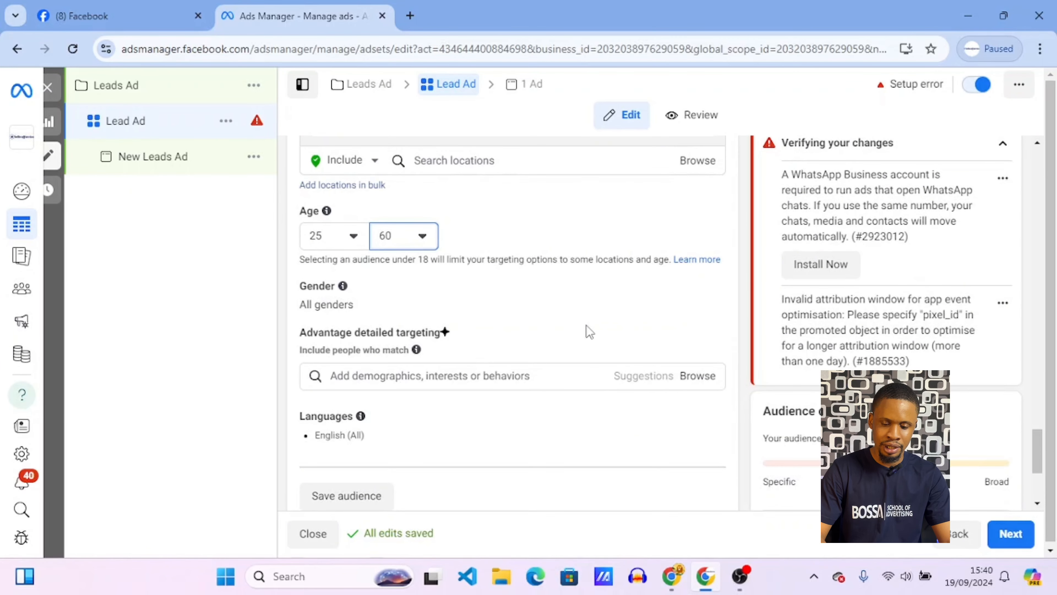
pyautogui.scroll(-1, 590, 332)
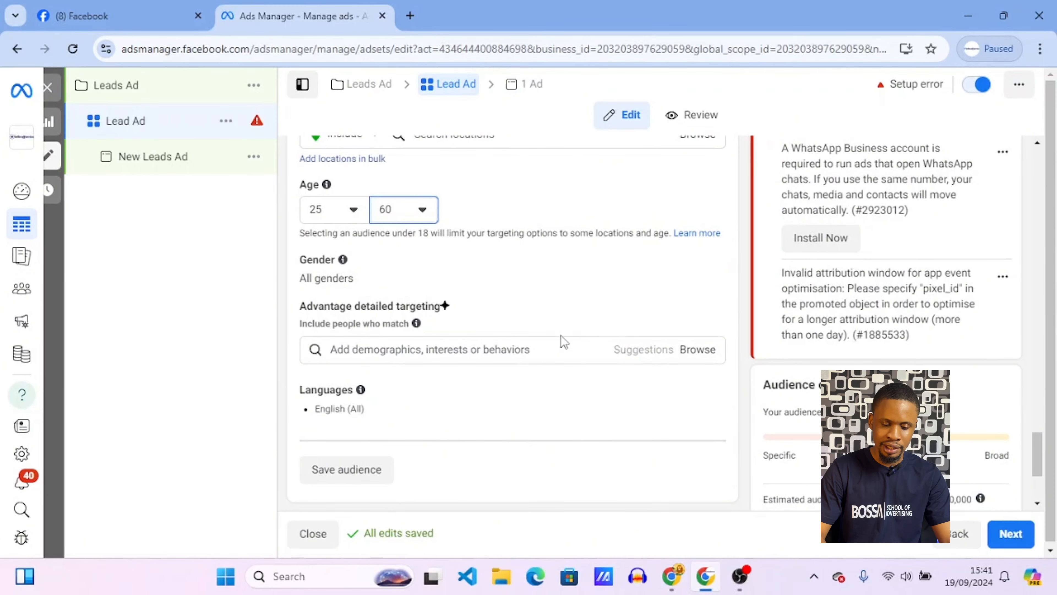
pyautogui.click(511, 350)
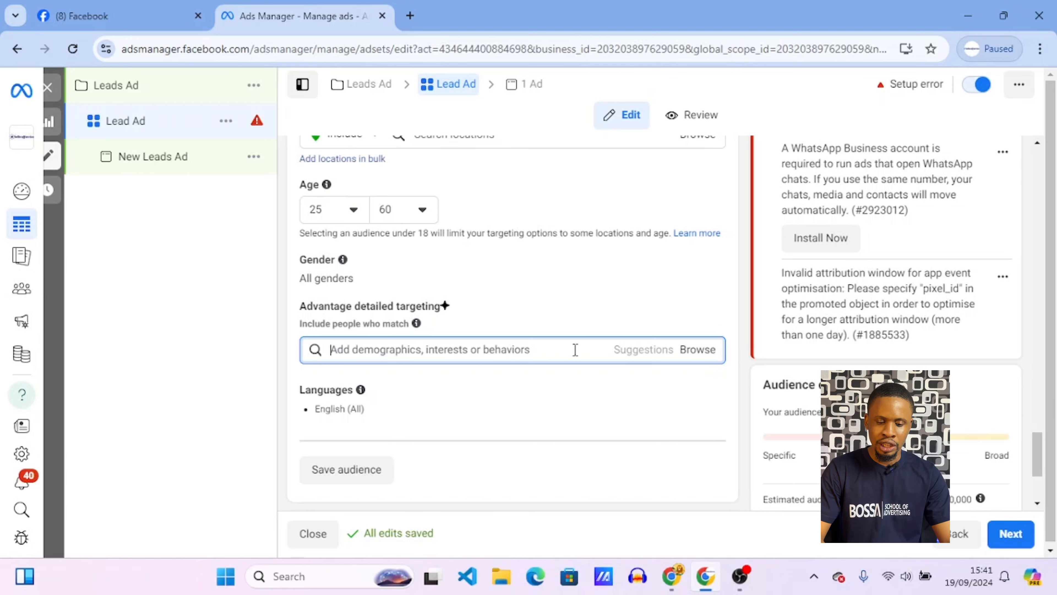
pyautogui.write('epats')
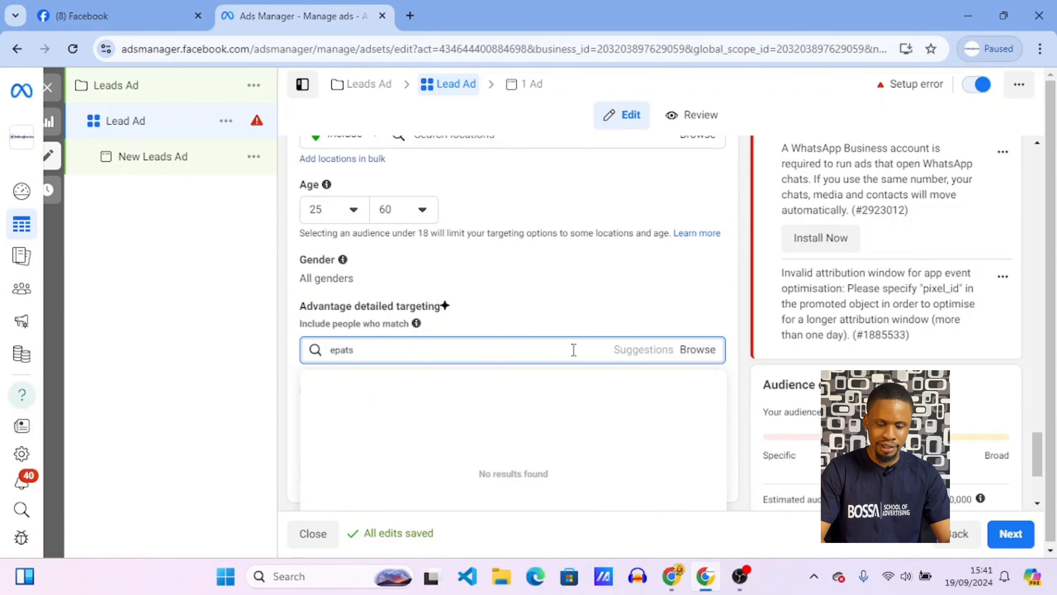
pyautogui.press('Left')
pyautogui.press('Left')
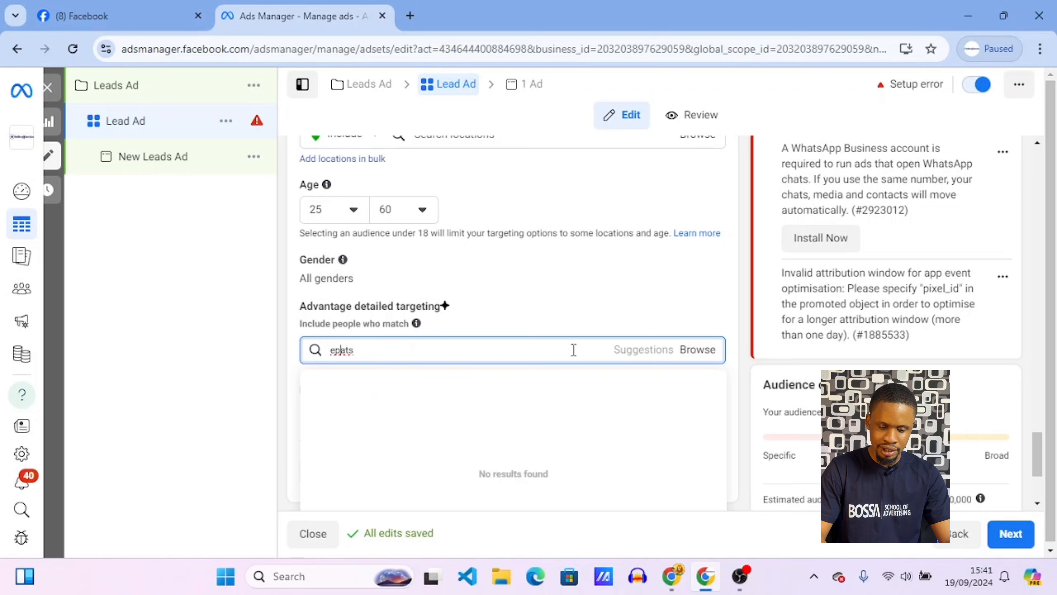
pyautogui.write('x')
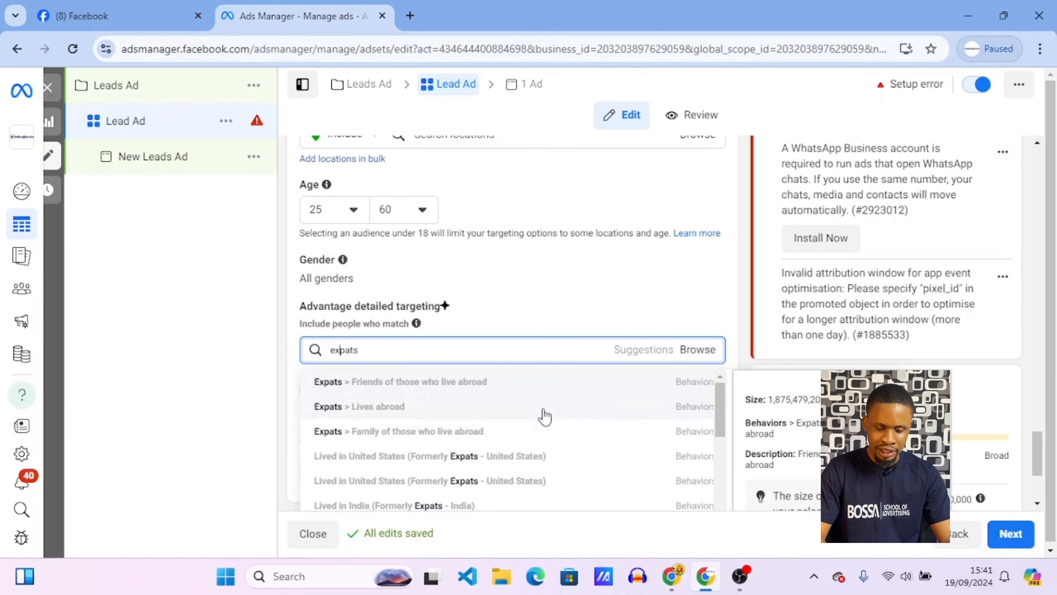
# - Look through the suggested expats behaviors for one covering people who lived in Nigeria
pyautogui.press('Down')
pyautogui.press('Down')
pyautogui.press('Down')
pyautogui.press('Down')
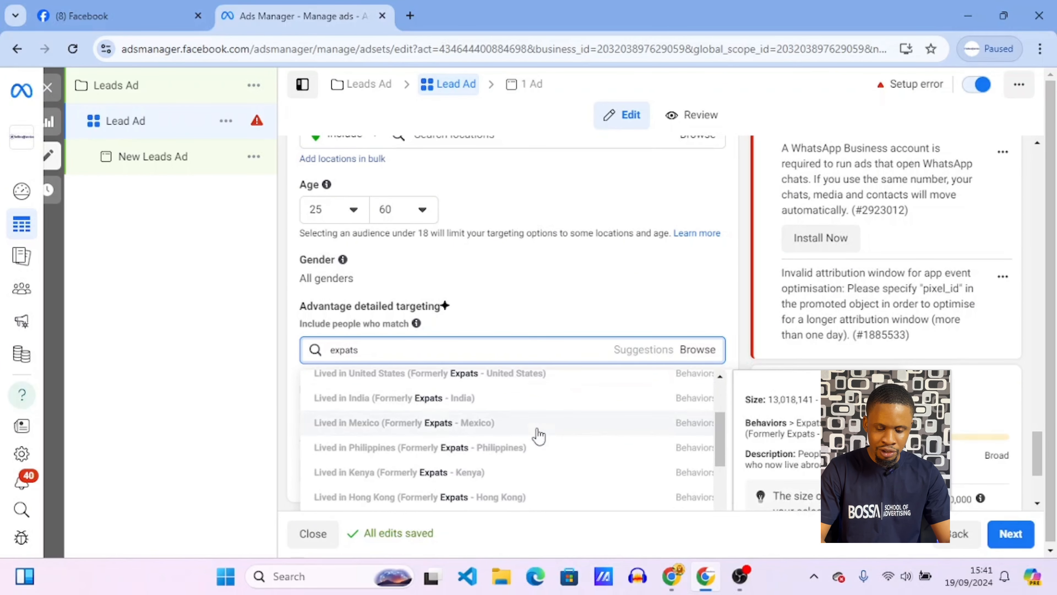
pyautogui.scroll(1, 539, 436)
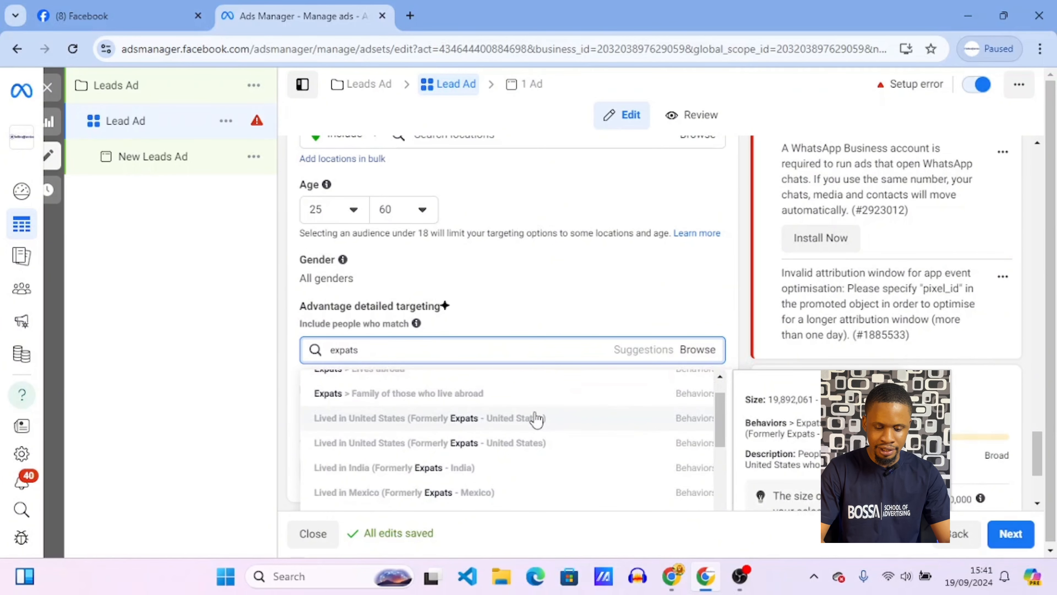
pyautogui.scroll(-2, 485, 454)
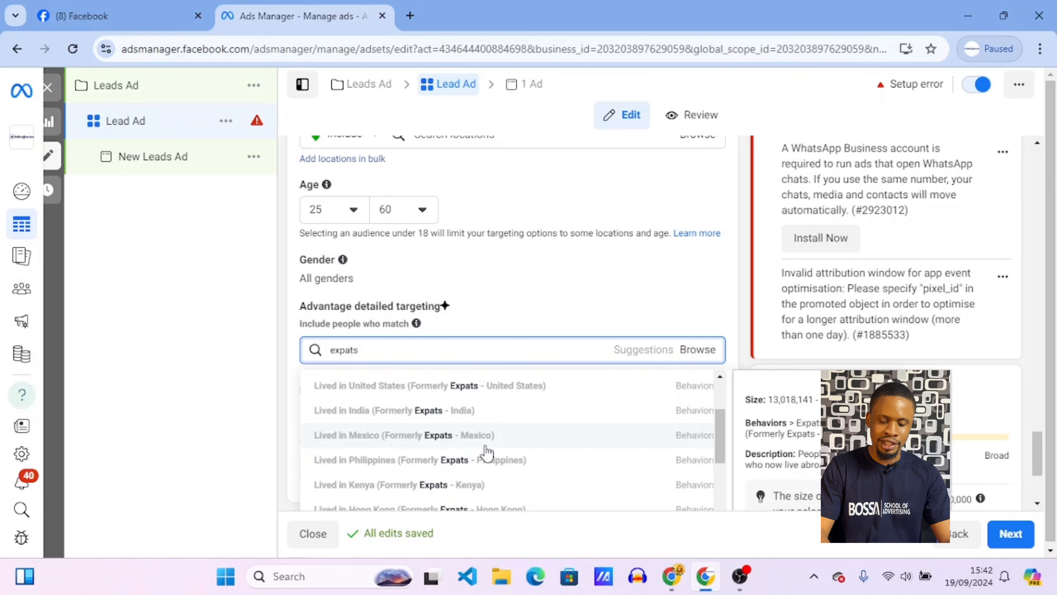
pyautogui.scroll(-2, 487, 452)
pyautogui.scroll(-2, 487, 452)
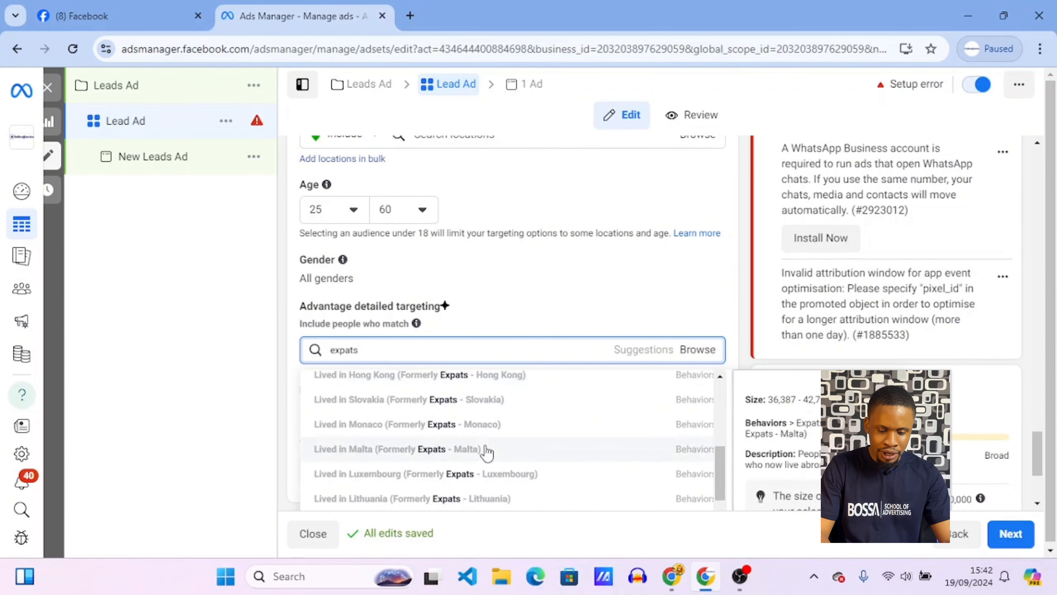
pyautogui.scroll(-2, 487, 452)
pyautogui.scroll(-3, 486, 453)
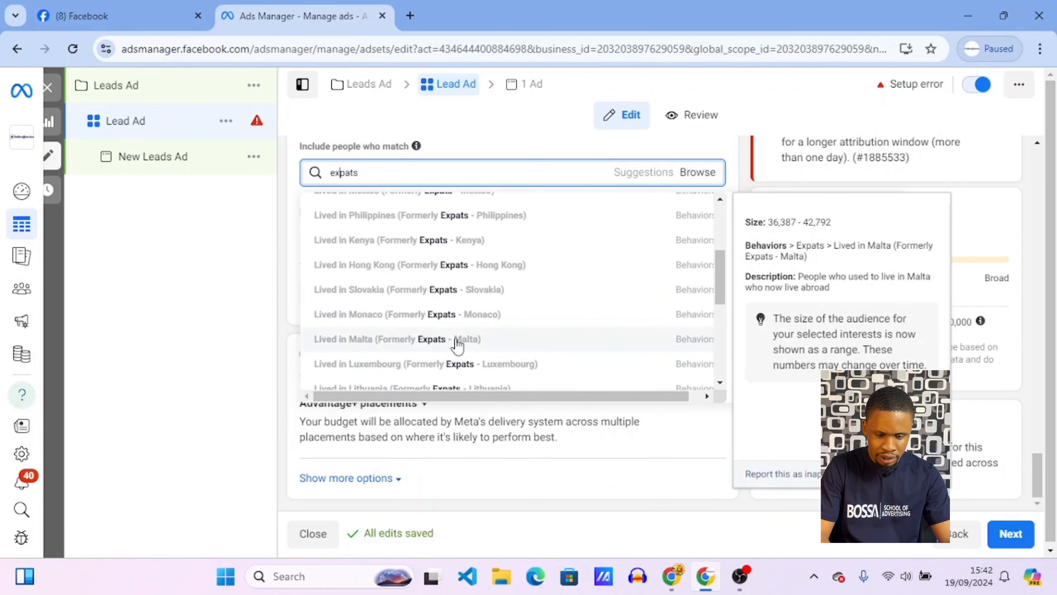
pyautogui.scroll(4, 458, 346)
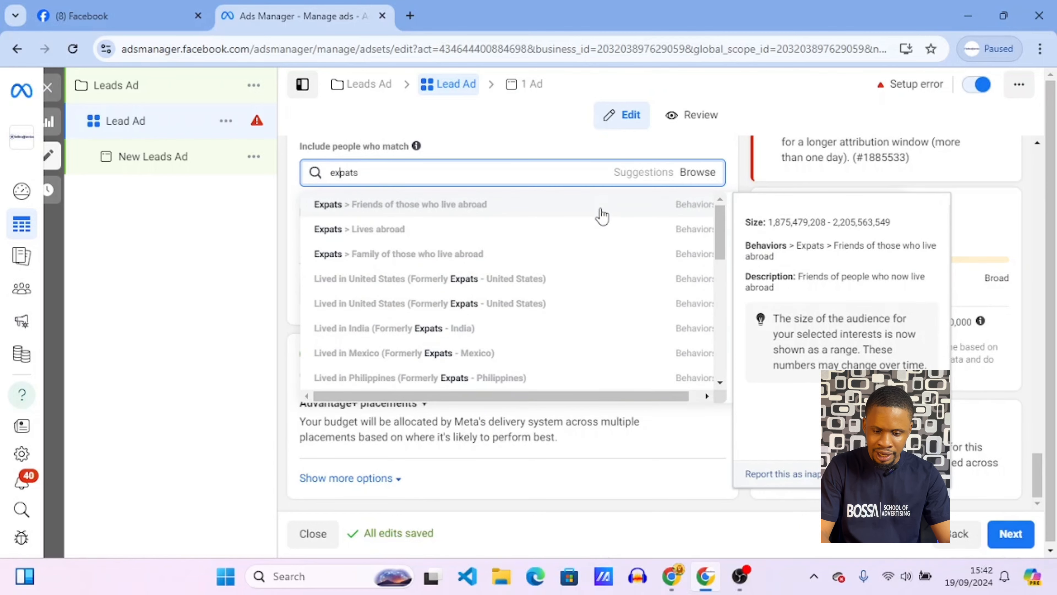
# - Browse the detailed targeting categories instead and expand Expats under Behaviors
pyautogui.click(700, 175)
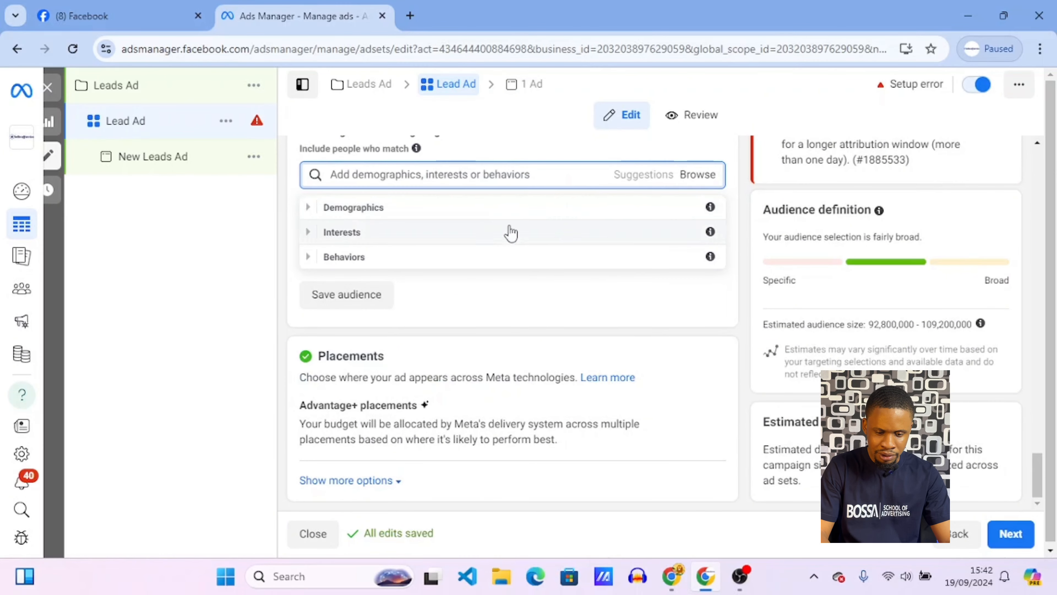
pyautogui.click(312, 257)
pyautogui.scroll(-1, 314, 262)
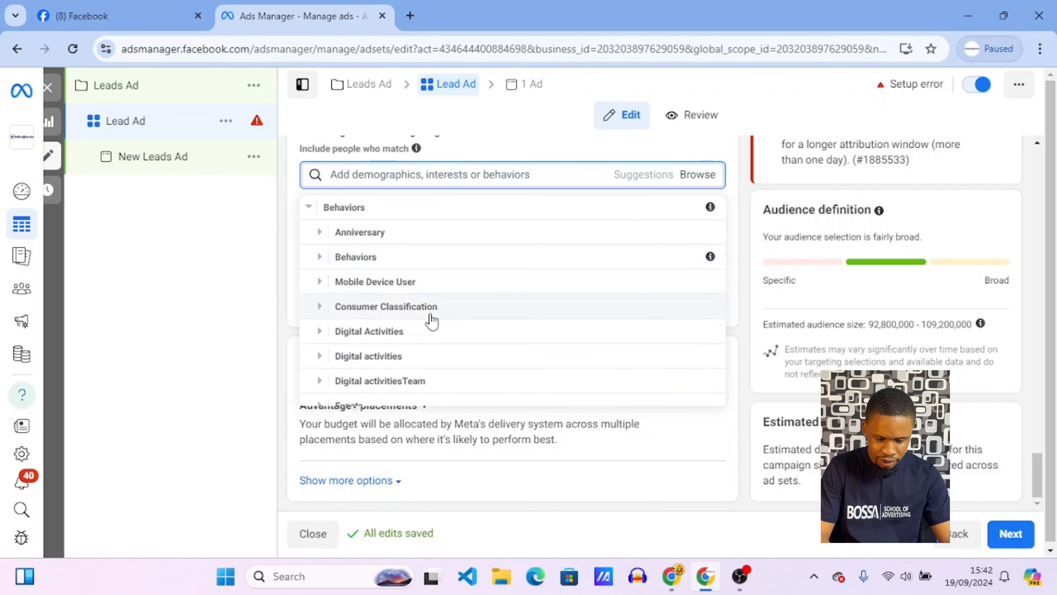
pyautogui.scroll(-2, 432, 319)
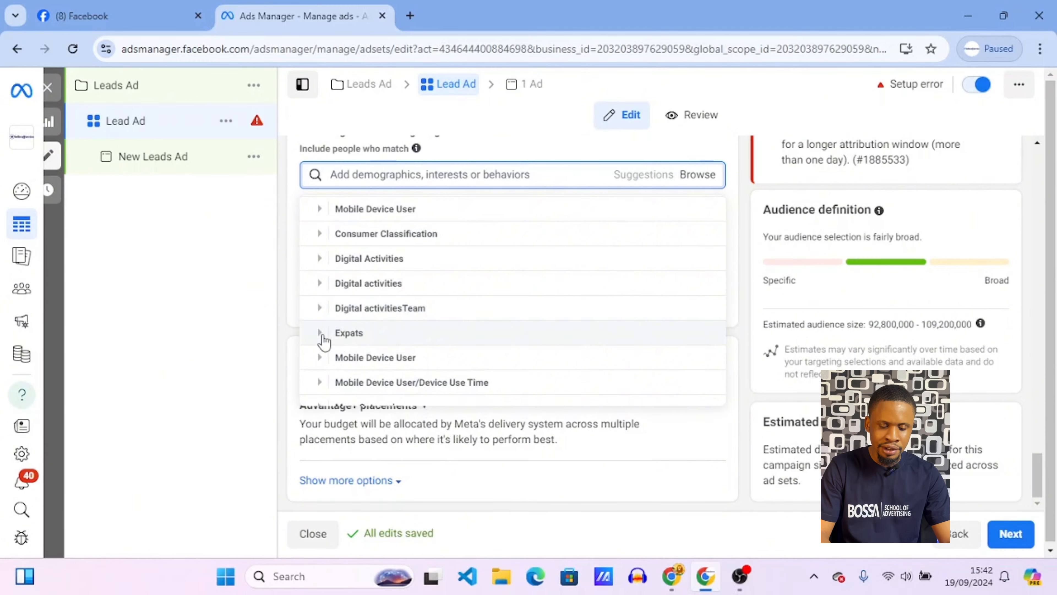
pyautogui.click(323, 335)
# - Include the behavior "Lived in Nigeria (Formerly Expats - Nigeria)" in the detailed targeting and close the category list
pyautogui.scroll(-8, 472, 354)
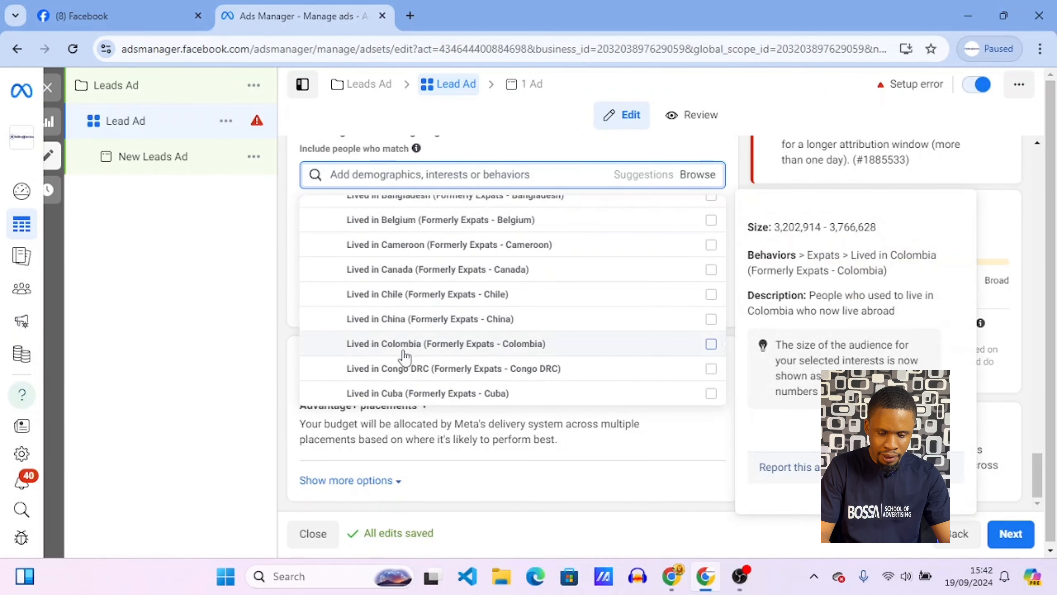
pyautogui.scroll(-3, 404, 356)
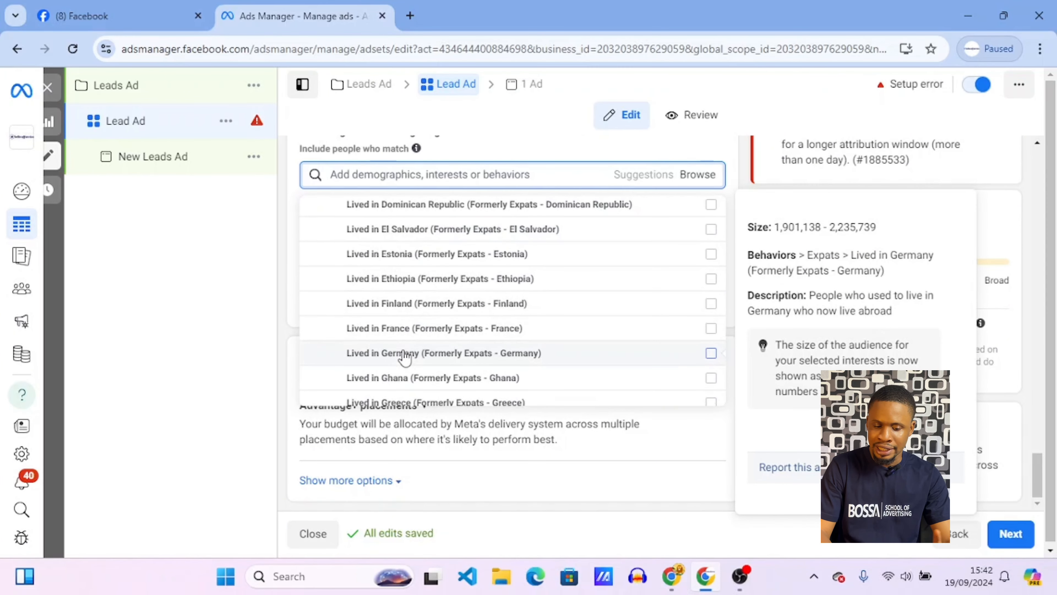
pyautogui.scroll(-4, 404, 356)
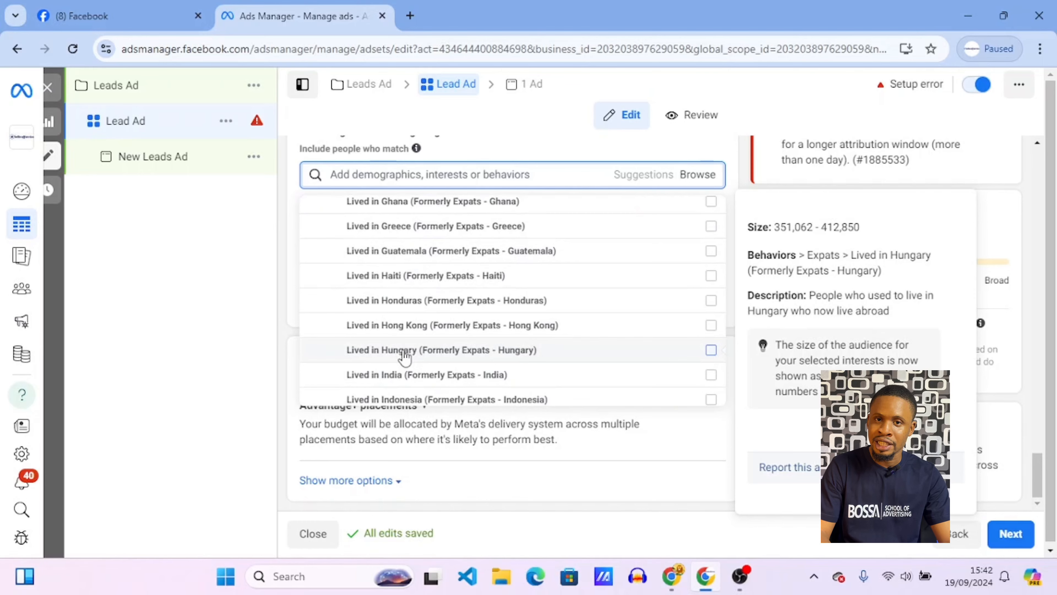
pyautogui.scroll(-6, 404, 356)
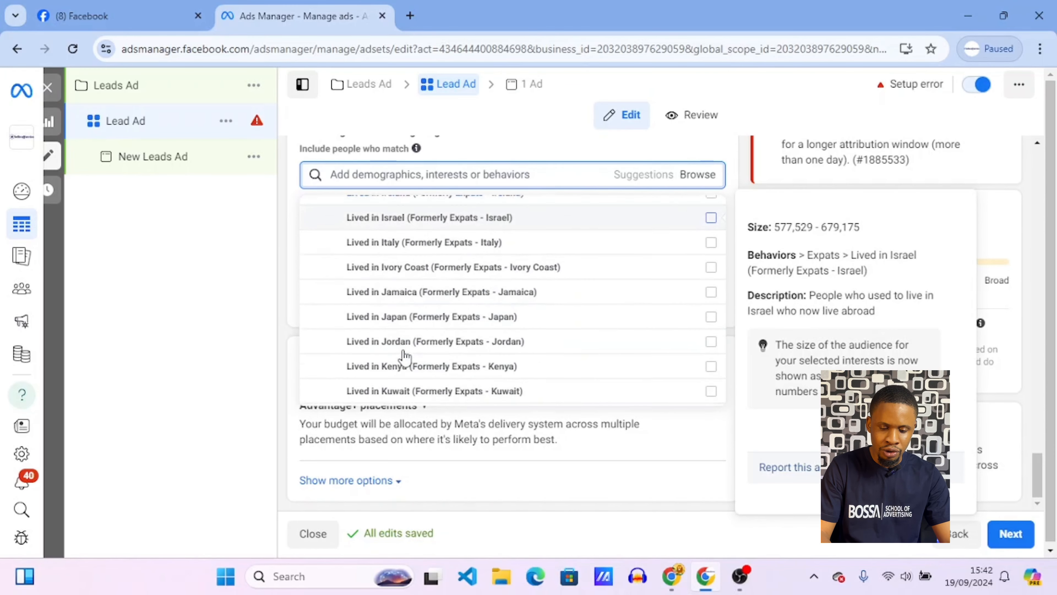
pyautogui.scroll(-4, 403, 356)
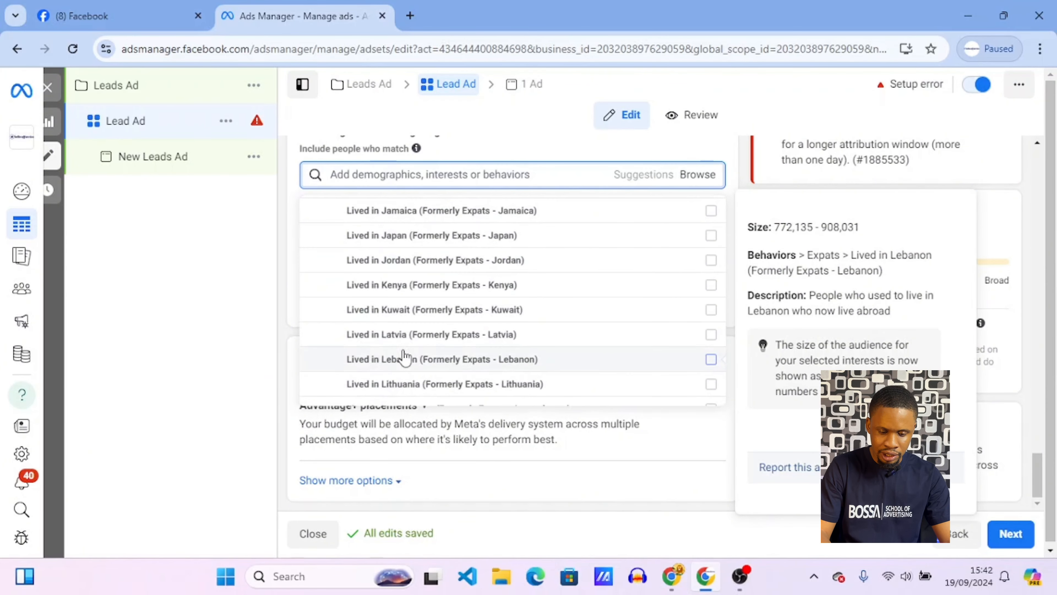
pyautogui.scroll(-5, 404, 356)
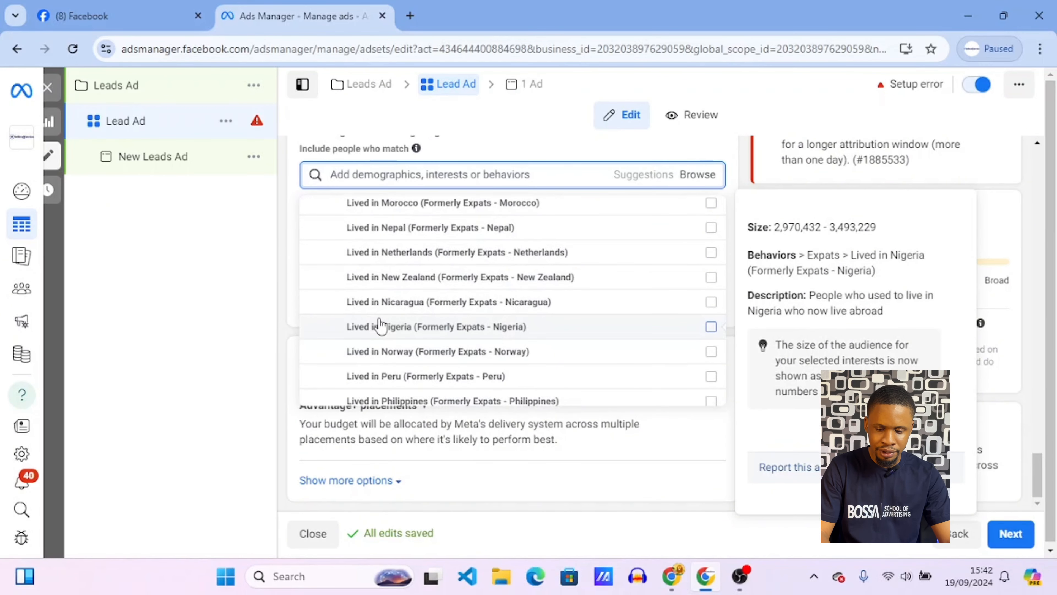
pyautogui.click(379, 326)
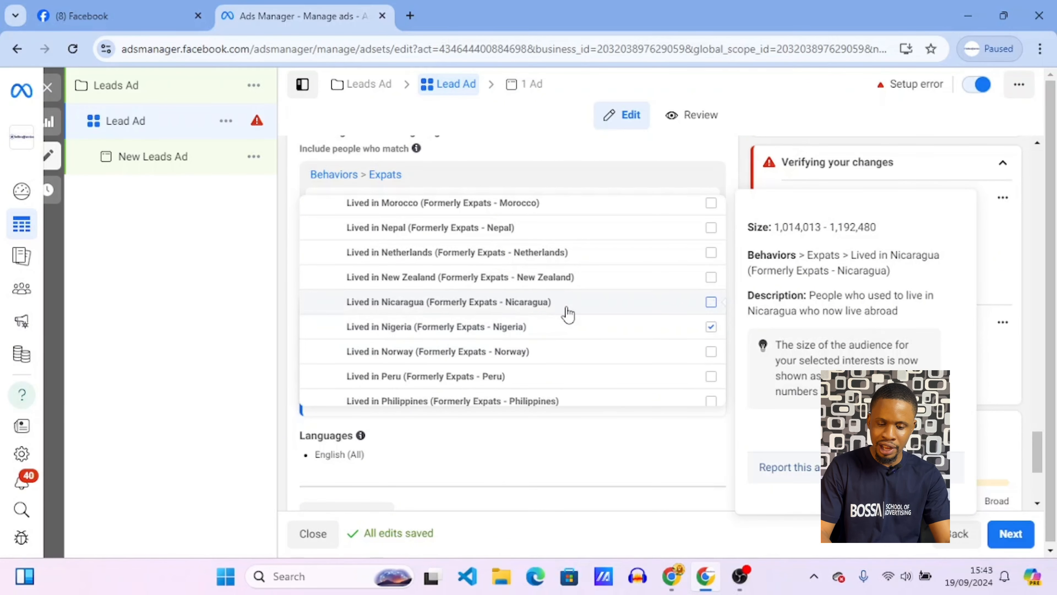
pyautogui.scroll(3, 569, 314)
pyautogui.scroll(-2, 568, 315)
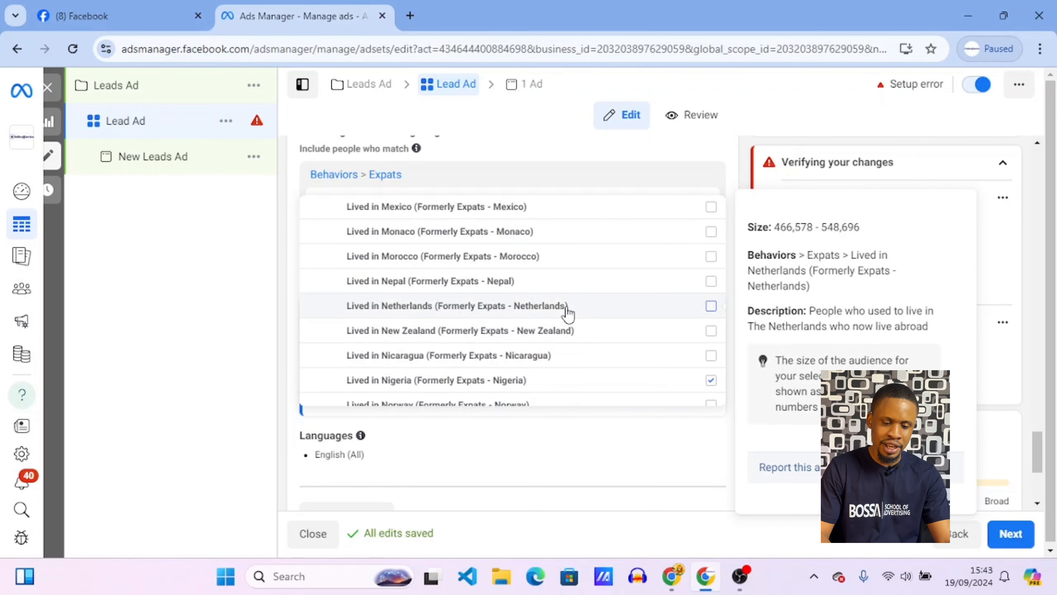
pyautogui.scroll(-2, 569, 315)
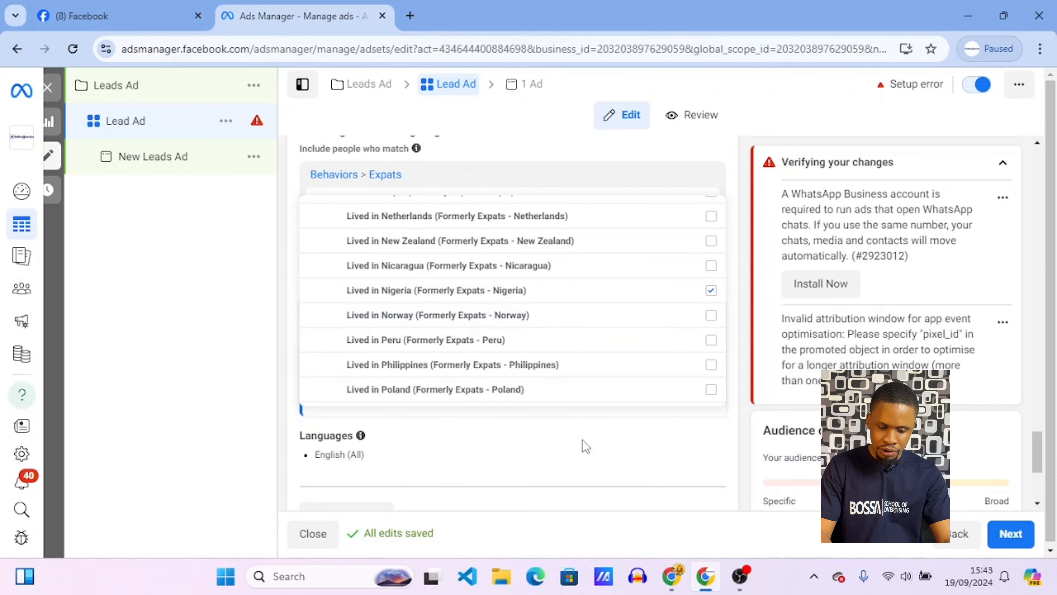
pyautogui.click(560, 447)
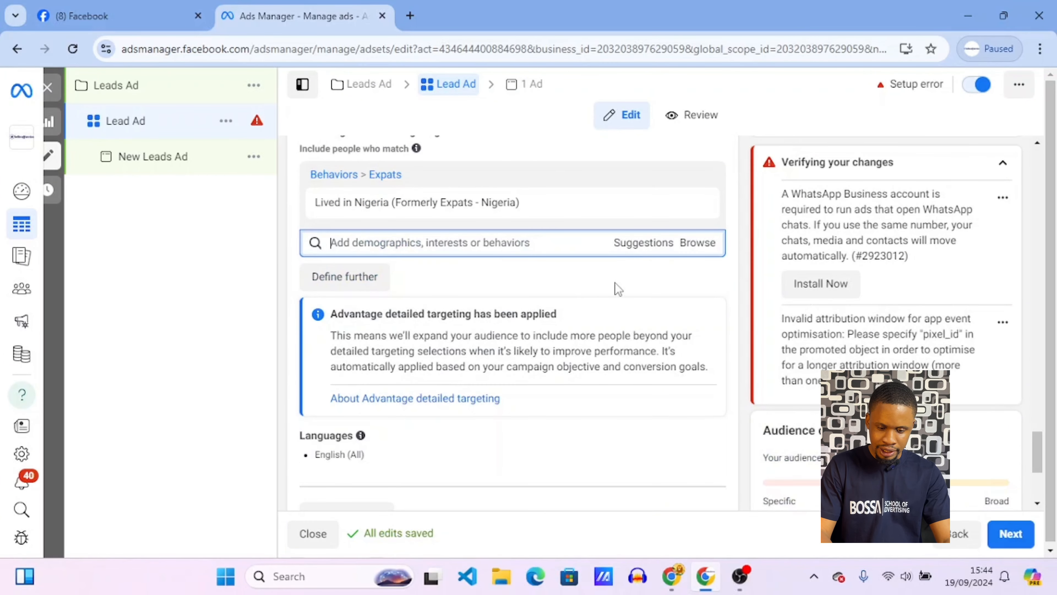
# - Review the ad set's age, detailed targeting and language settings together with the audience definition
pyautogui.scroll(2, 581, 281)
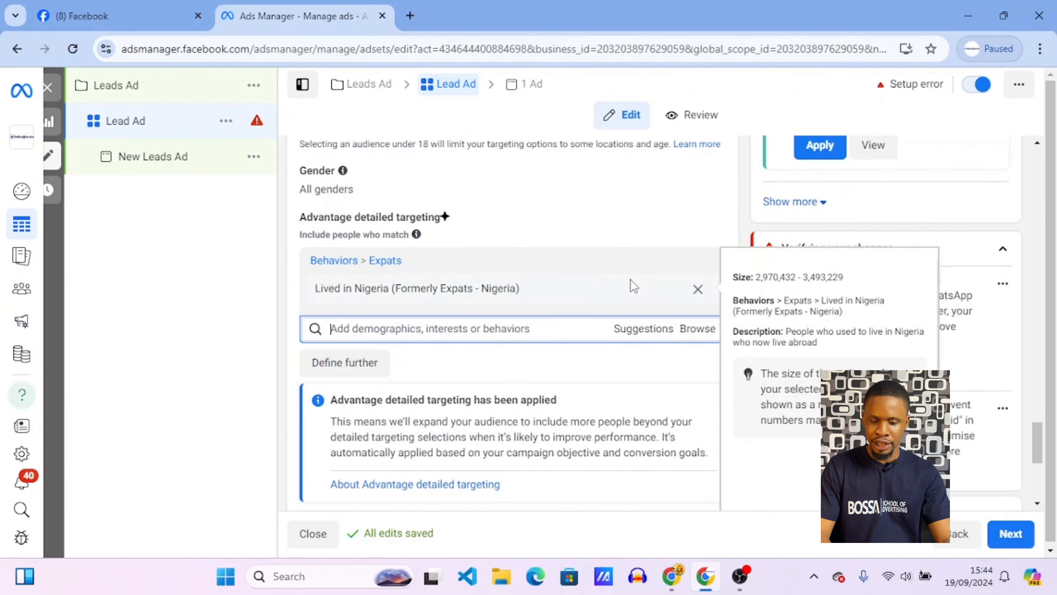
pyautogui.scroll(-2, 816, 307)
pyautogui.scroll(-2, 816, 308)
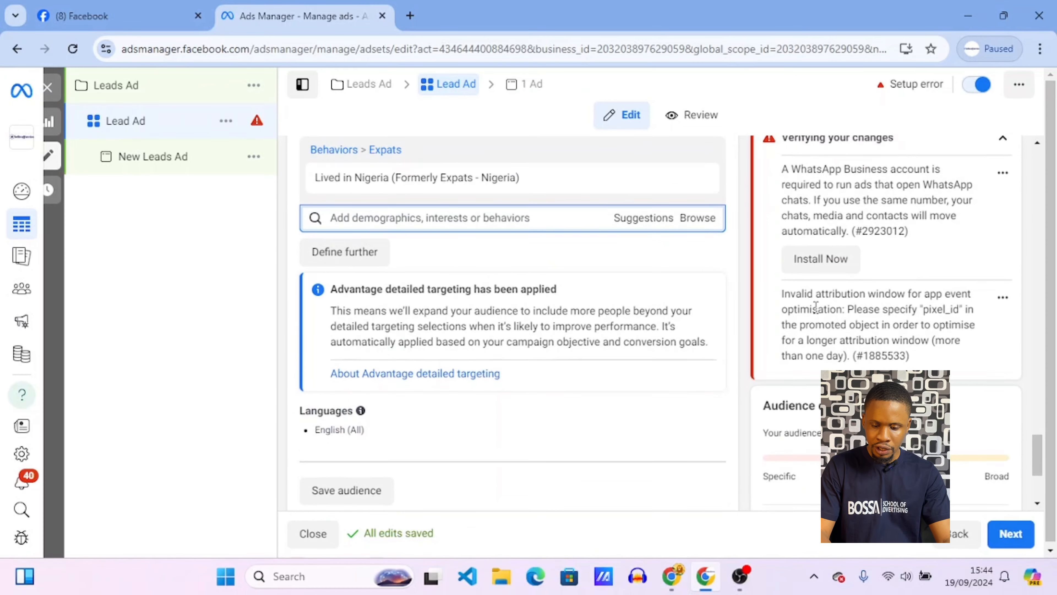
pyautogui.scroll(5, 638, 337)
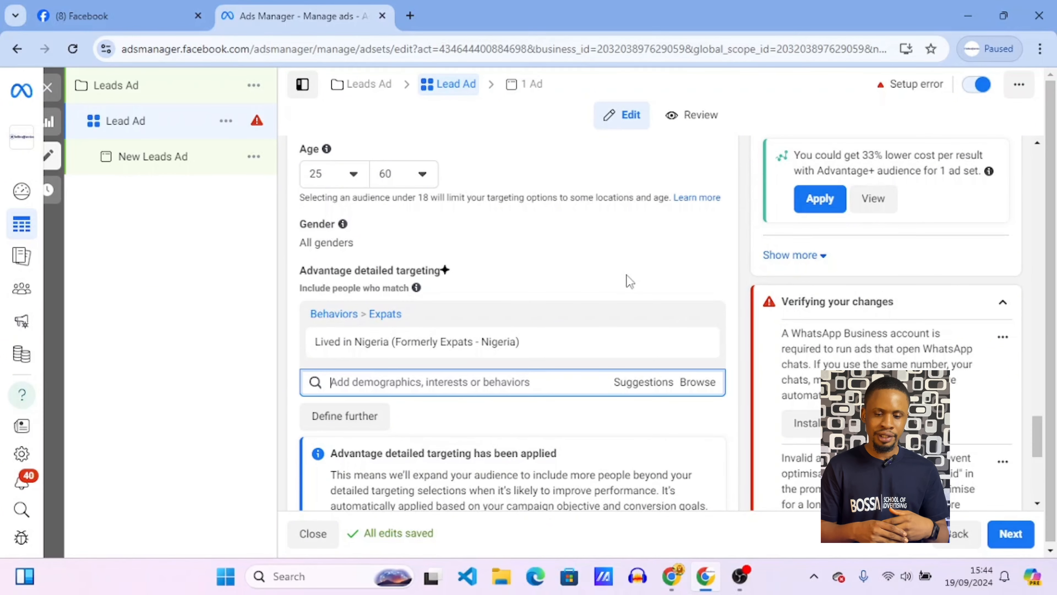
pyautogui.scroll(-4, 630, 282)
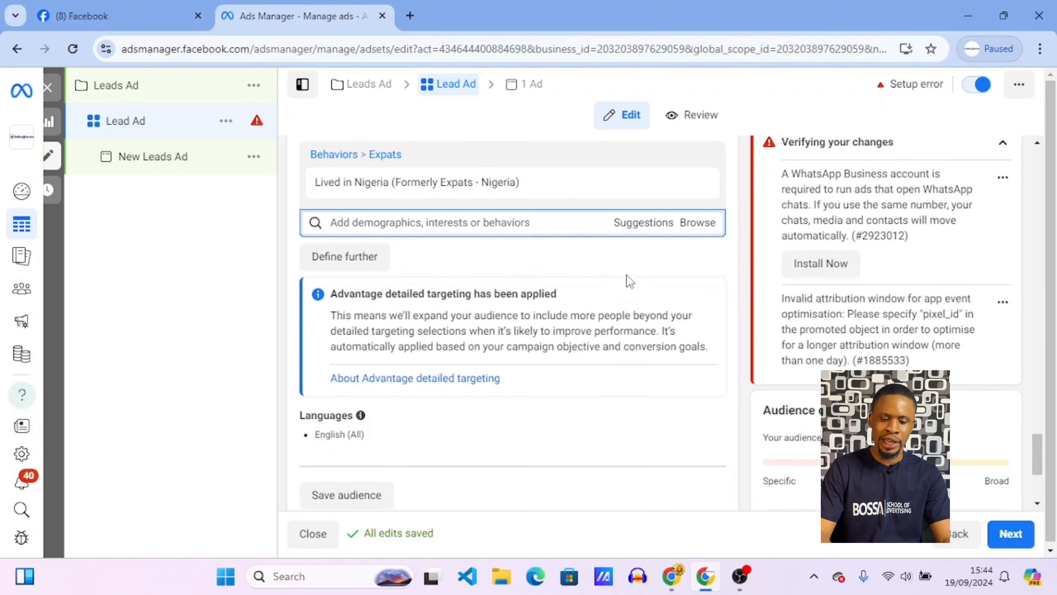
pyautogui.scroll(-4, 626, 279)
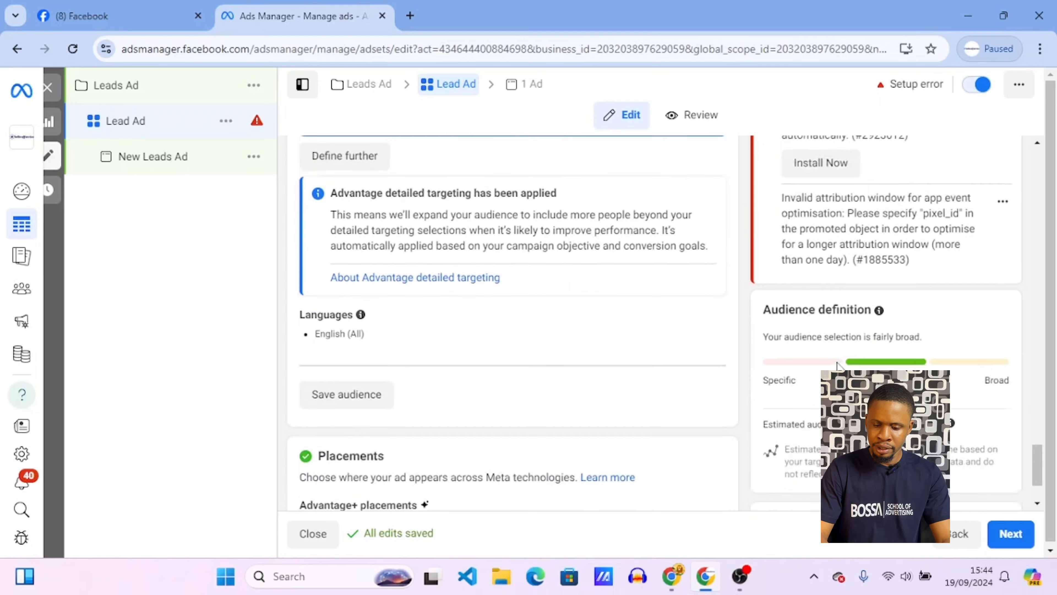
# - Open the dialog for saving the ad set's audience, check its audience details and close it without saving
pyautogui.scroll(2, 569, 282)
pyautogui.scroll(-3, 569, 282)
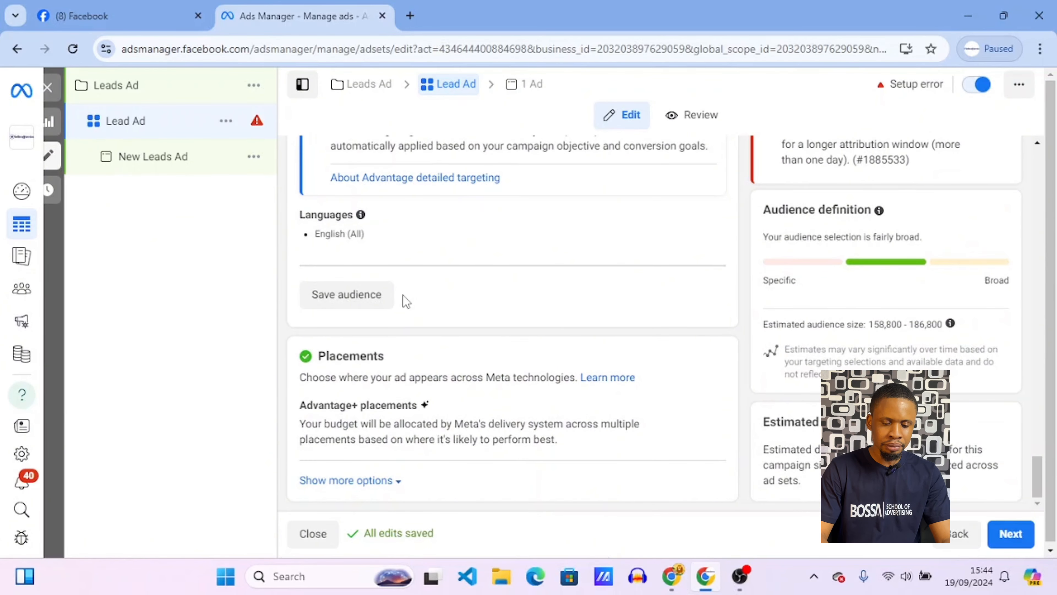
pyautogui.click(373, 298)
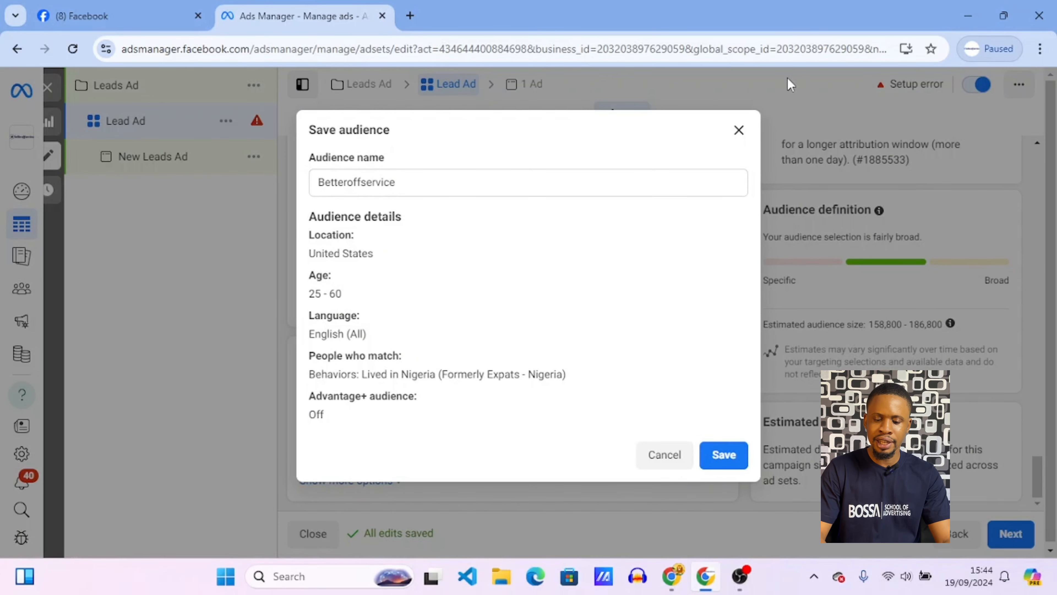
pyautogui.click(739, 131)
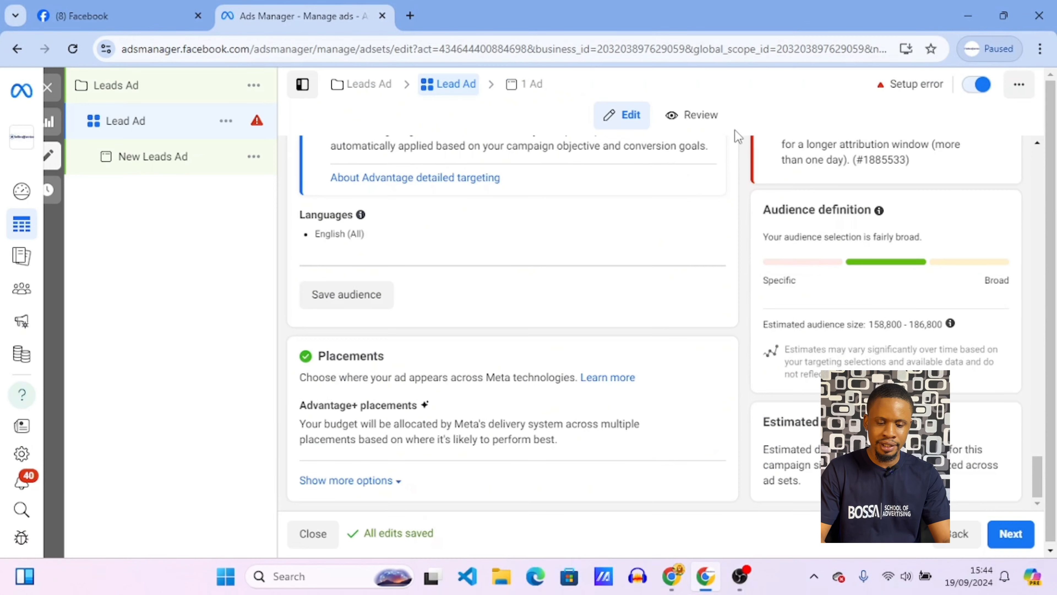
# - Edit the ad set's placements and switch from Advantage+ placements to Manual placements
pyautogui.moveTo(482, 403)
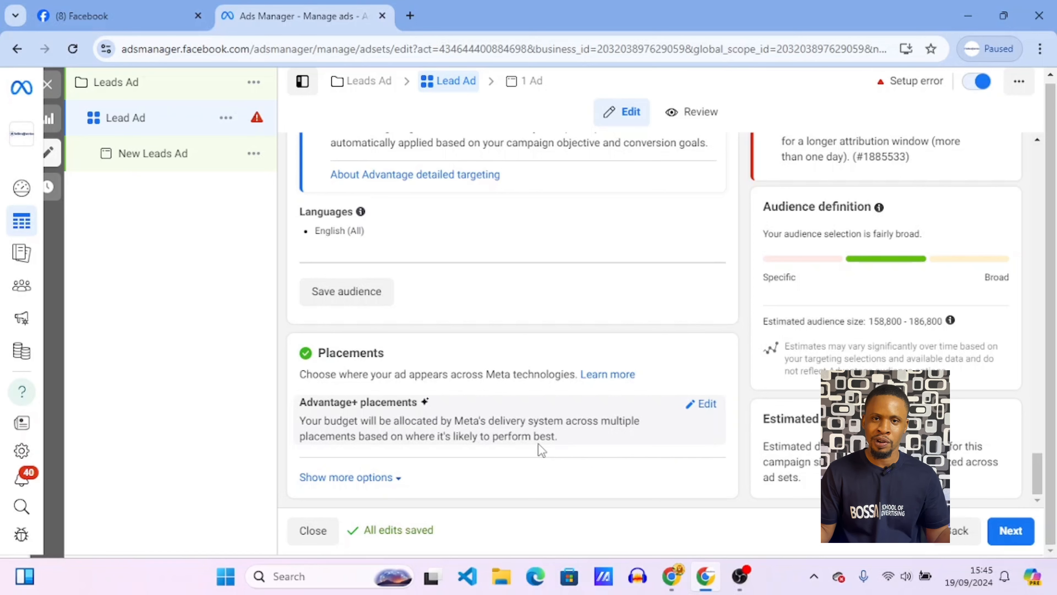
pyautogui.click(702, 405)
pyautogui.scroll(-4, 557, 417)
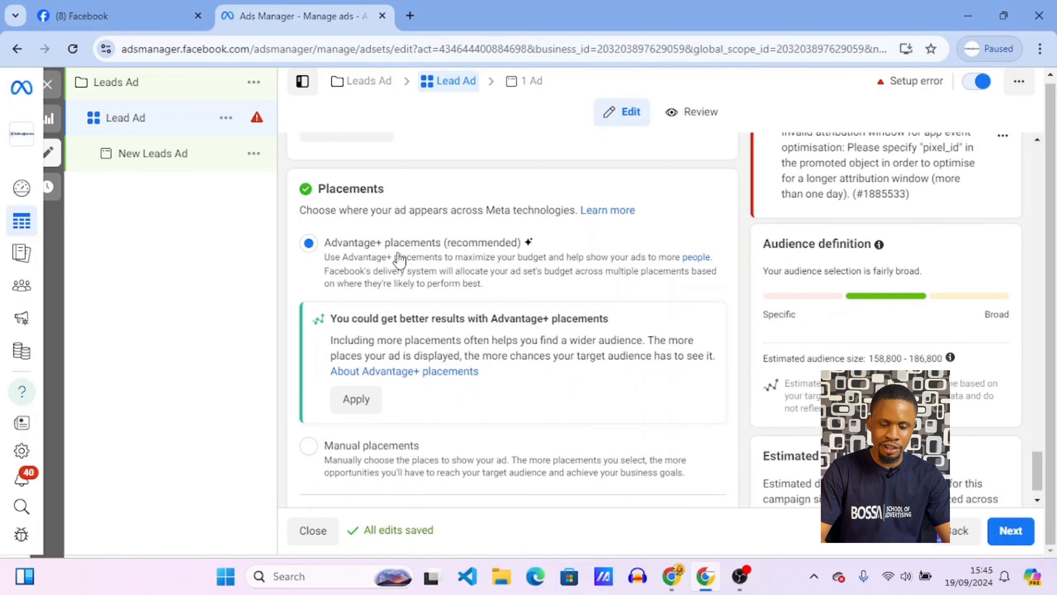
pyautogui.scroll(-1, 498, 442)
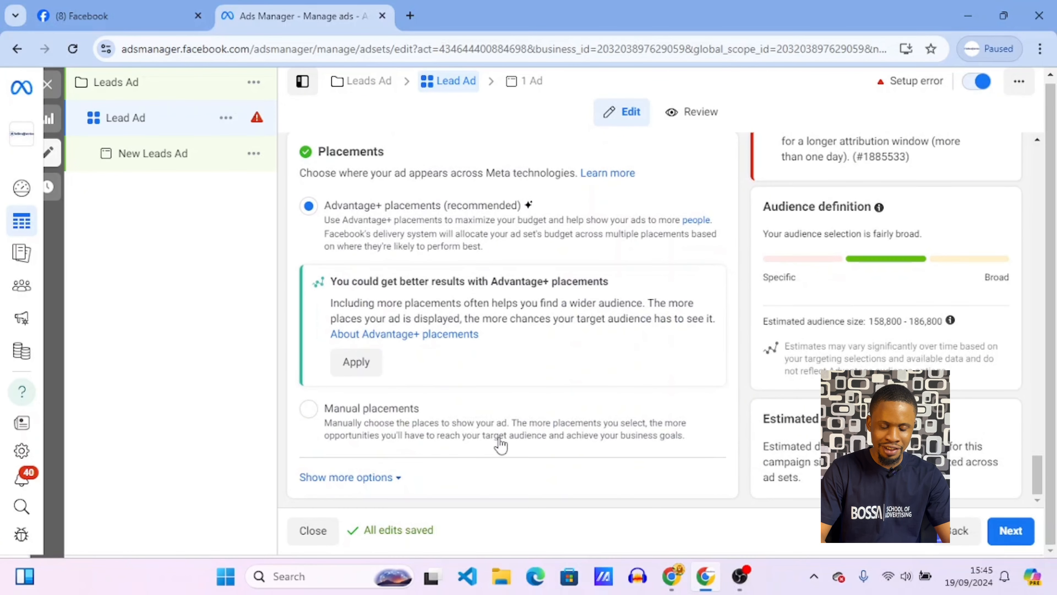
pyautogui.click(309, 409)
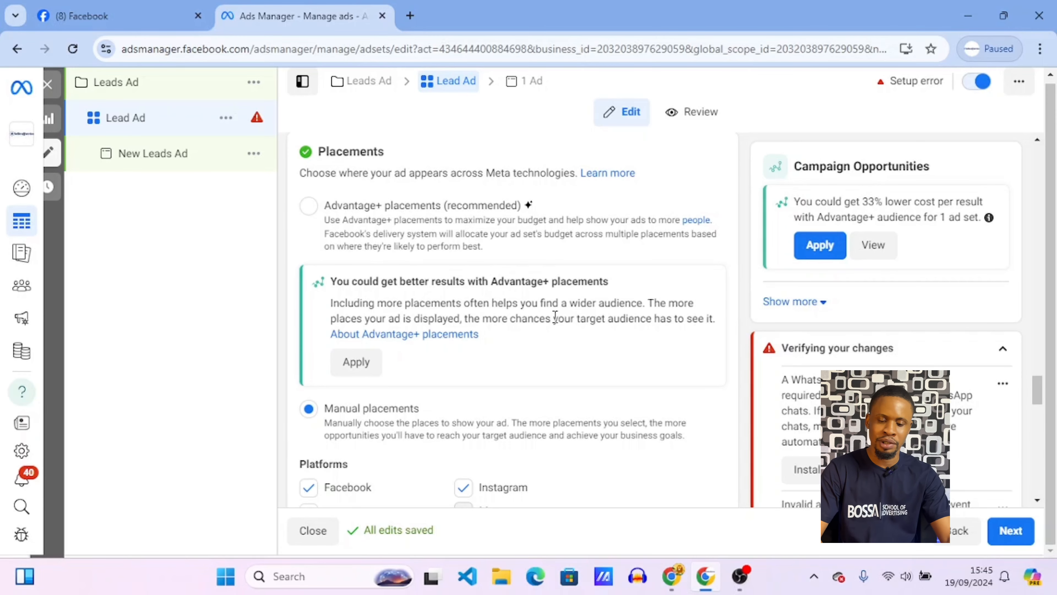
# - Exclude Audience Network from the placement platforms, keeping Facebook and Instagram selected
pyautogui.scroll(-3, 555, 317)
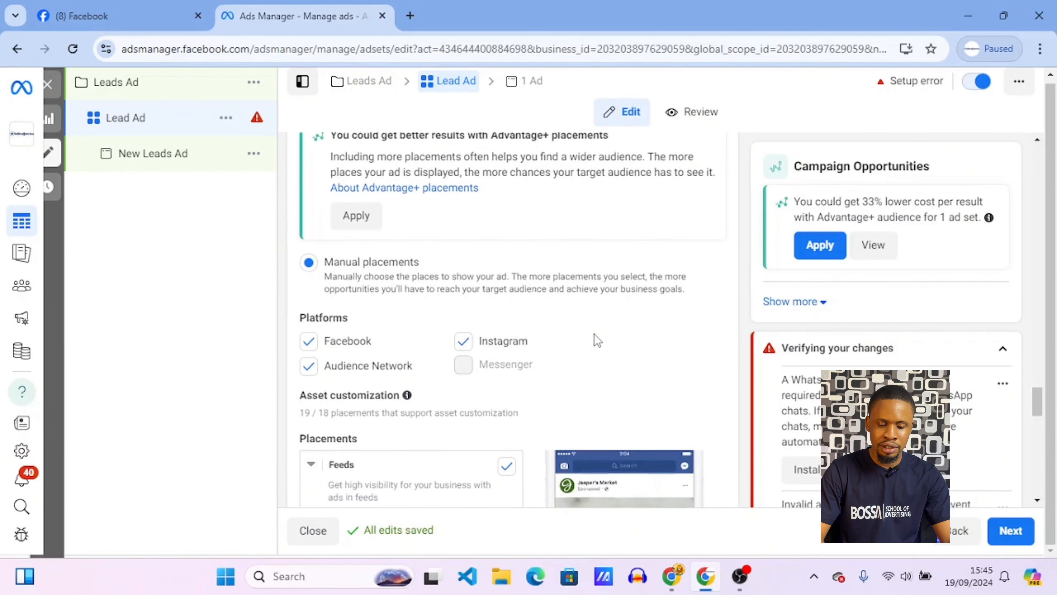
pyautogui.scroll(-1, 596, 339)
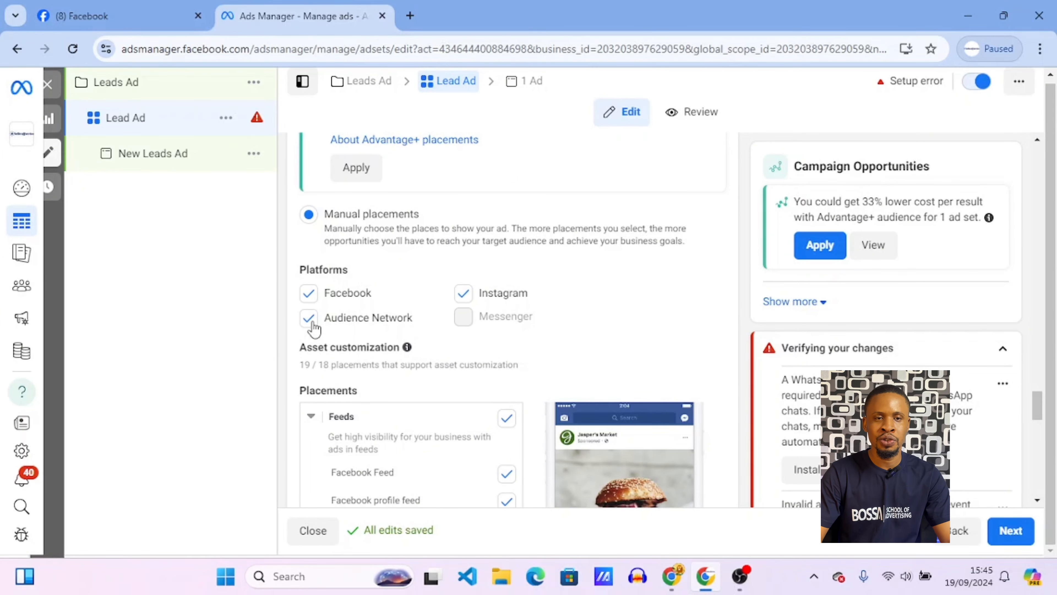
pyautogui.scroll(-2, 484, 301)
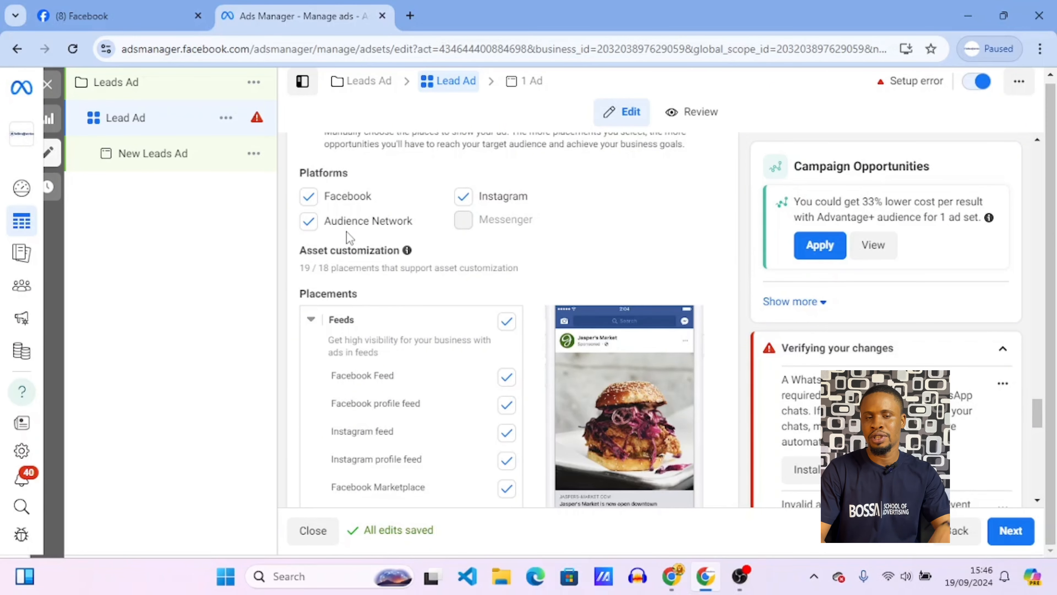
pyautogui.click(313, 225)
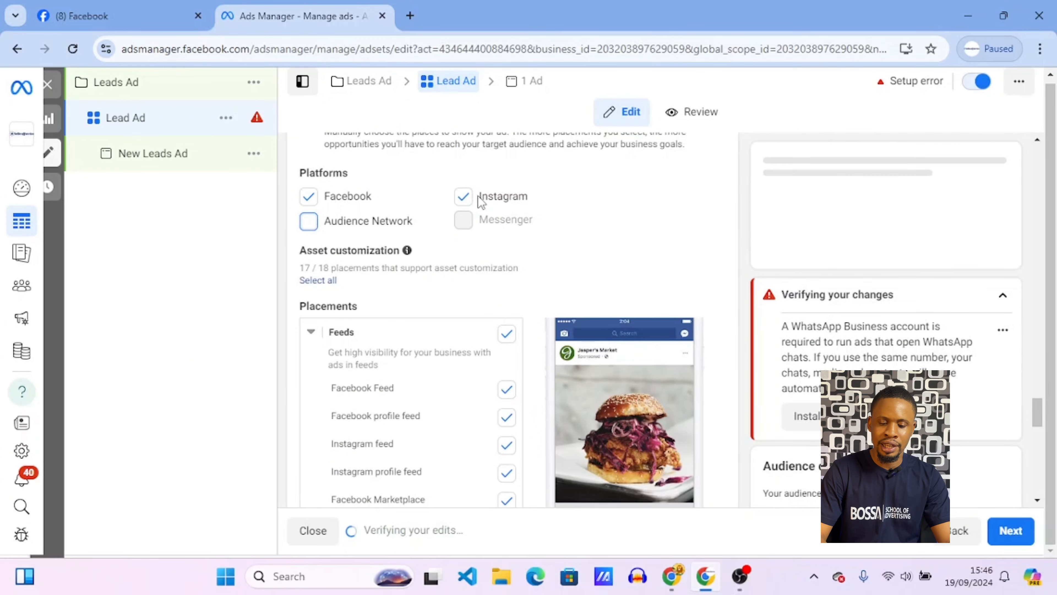
# - Review the selected placements under feeds, stories and reels, in-stream ads, search results, messages, and apps and sites
pyautogui.scroll(-3, 421, 414)
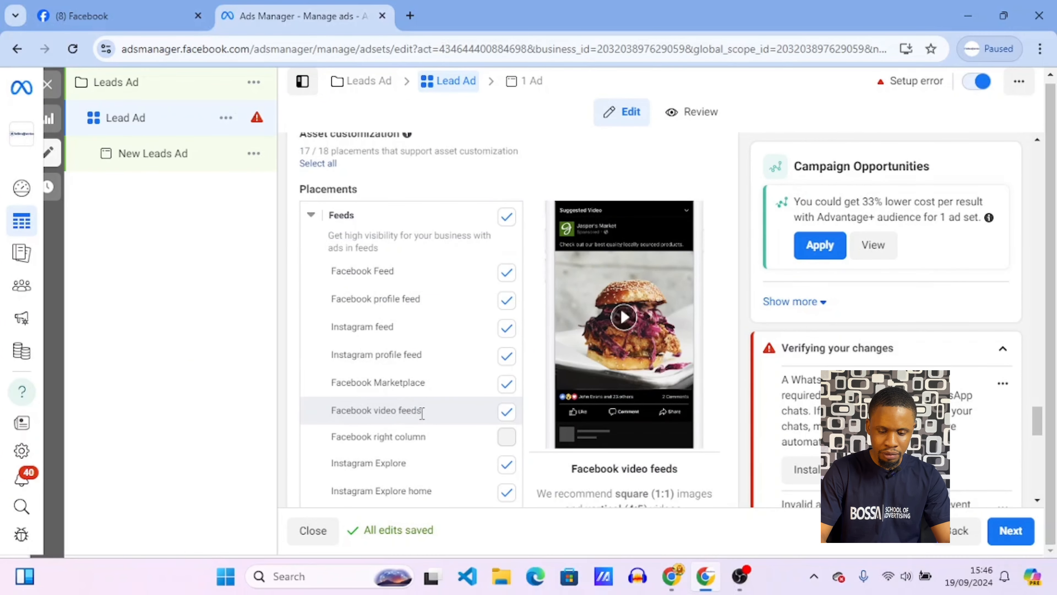
pyautogui.scroll(-2, 432, 425)
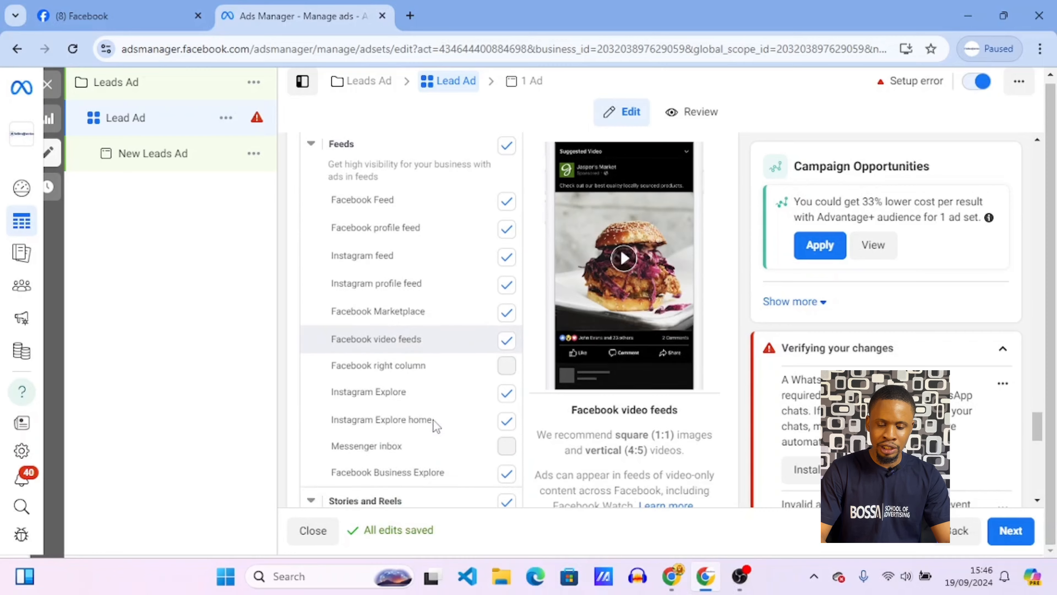
pyautogui.scroll(2, 434, 427)
pyautogui.scroll(1, 444, 208)
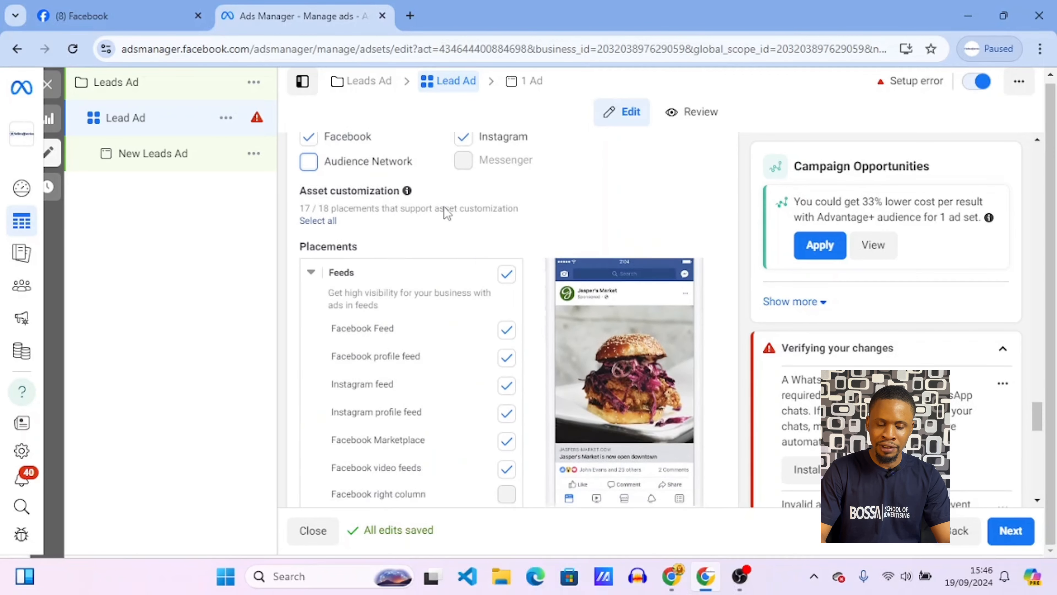
pyautogui.scroll(2, 445, 207)
pyautogui.scroll(-4, 444, 371)
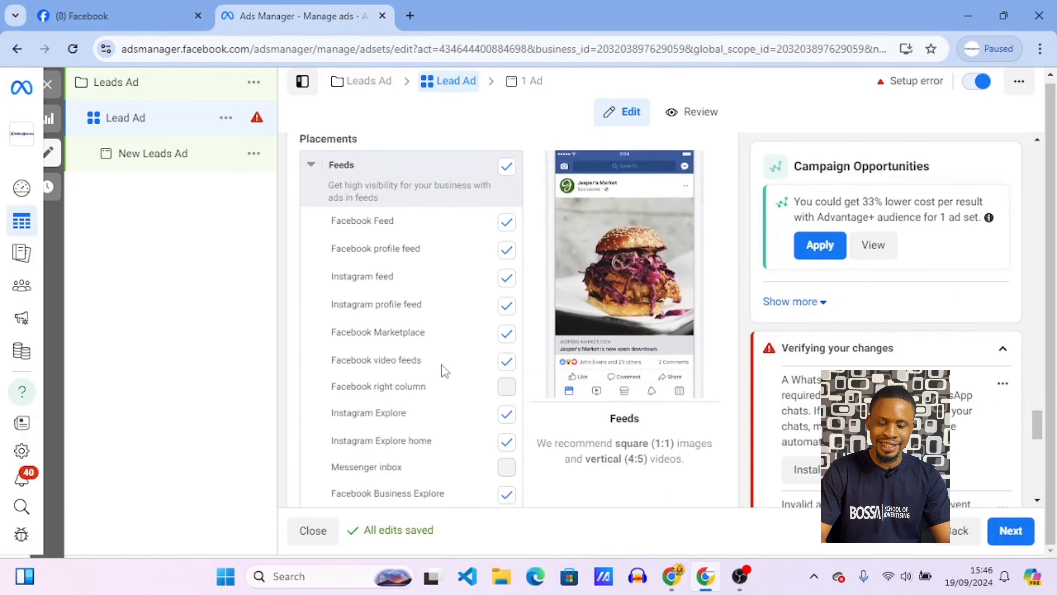
pyautogui.scroll(-2, 445, 371)
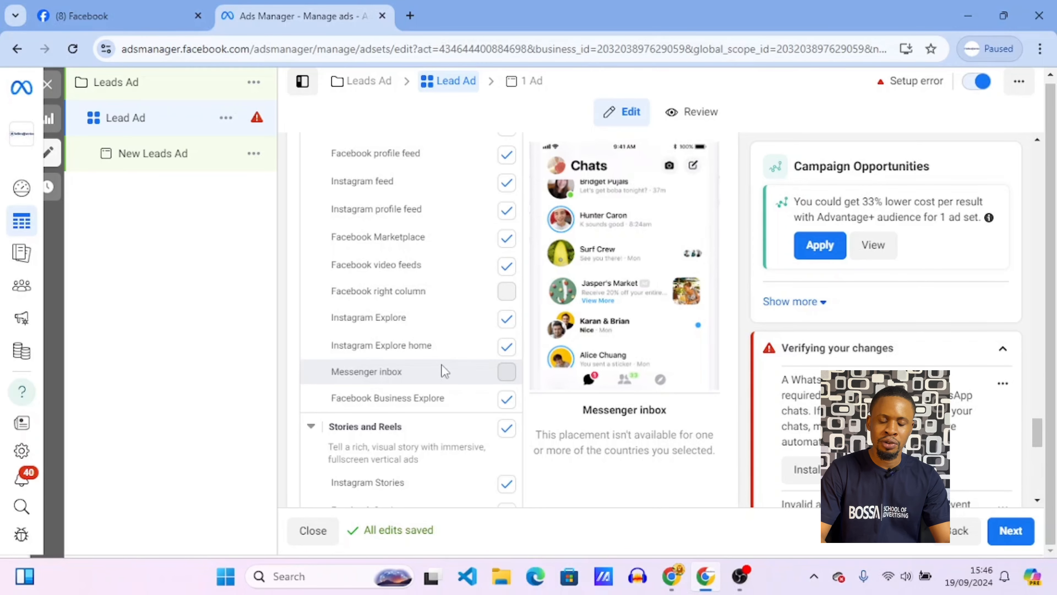
pyautogui.scroll(3, 445, 370)
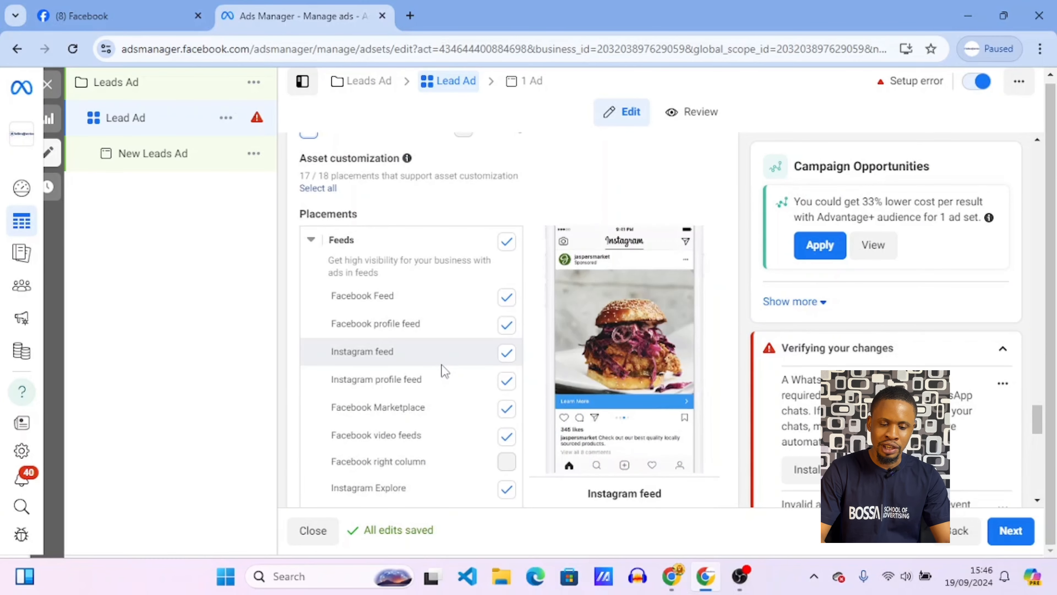
pyautogui.scroll(-4, 445, 371)
pyautogui.scroll(-4, 445, 371)
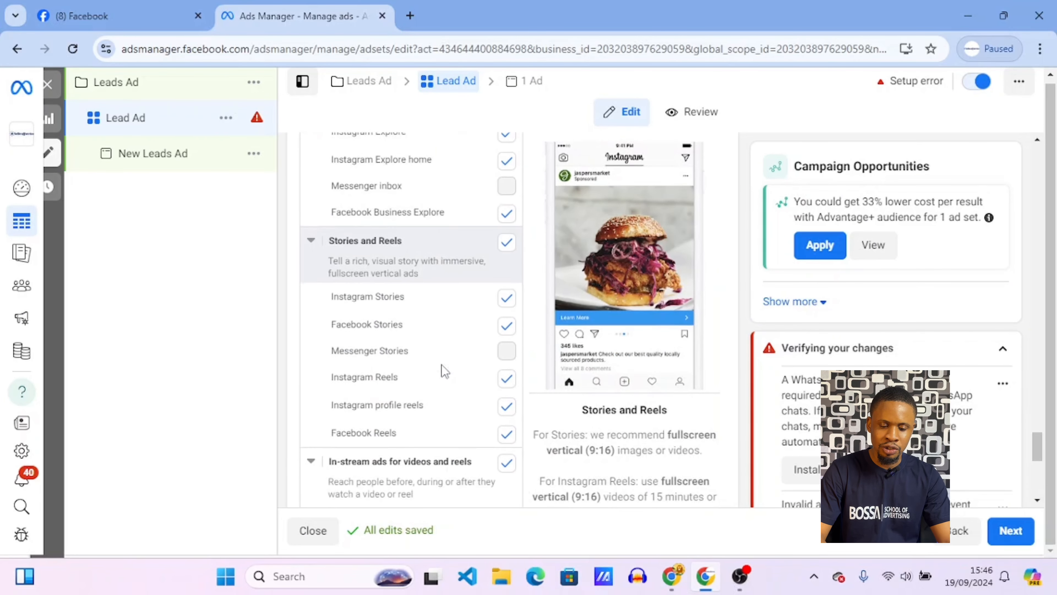
pyautogui.scroll(-2, 445, 370)
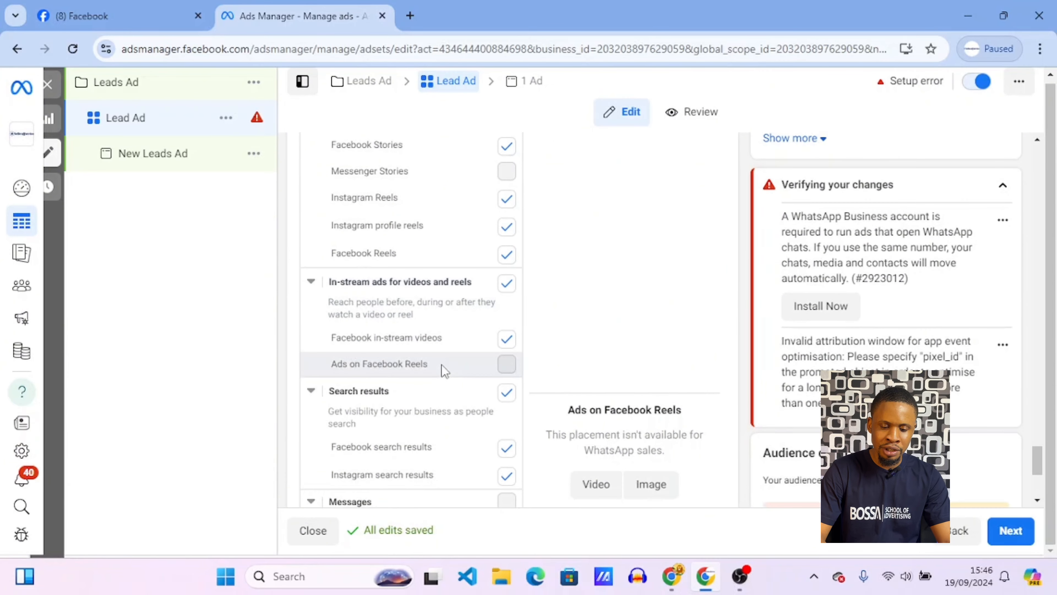
pyautogui.scroll(-2, 445, 370)
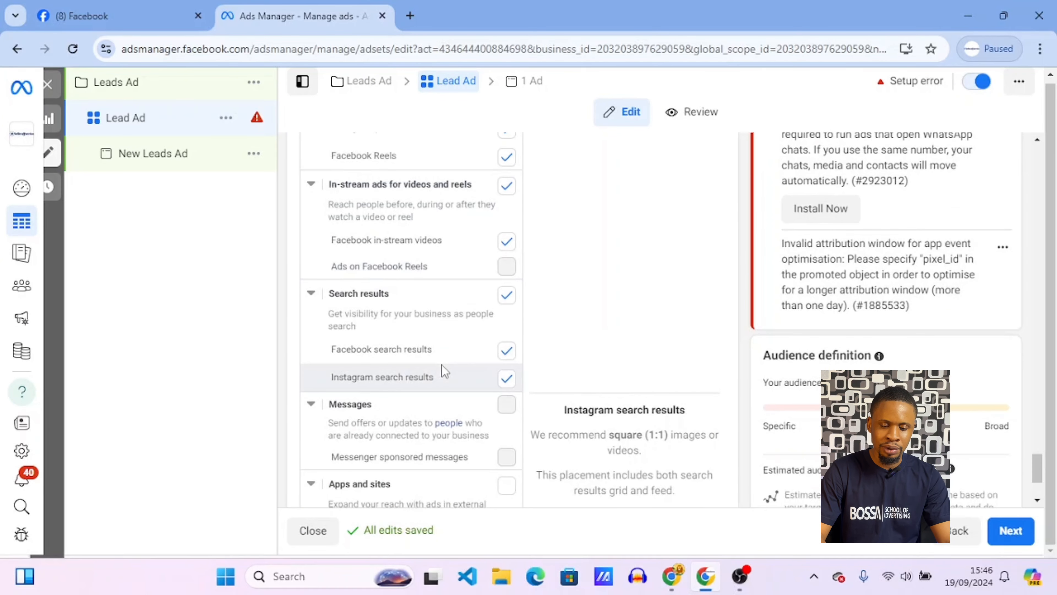
pyautogui.scroll(-2, 445, 371)
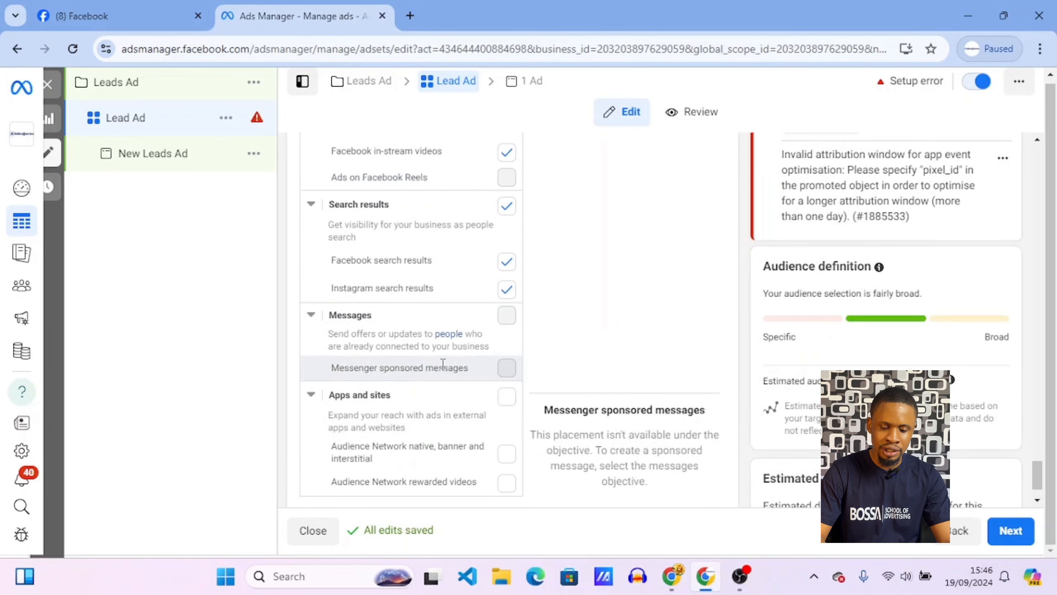
pyautogui.scroll(-1, 443, 367)
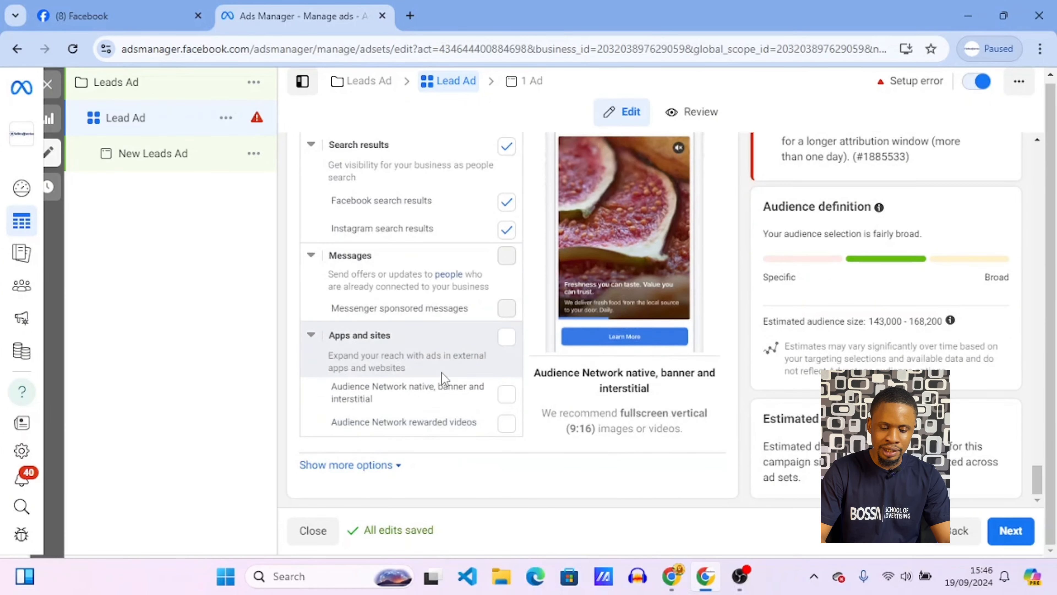
pyautogui.scroll(2, 443, 375)
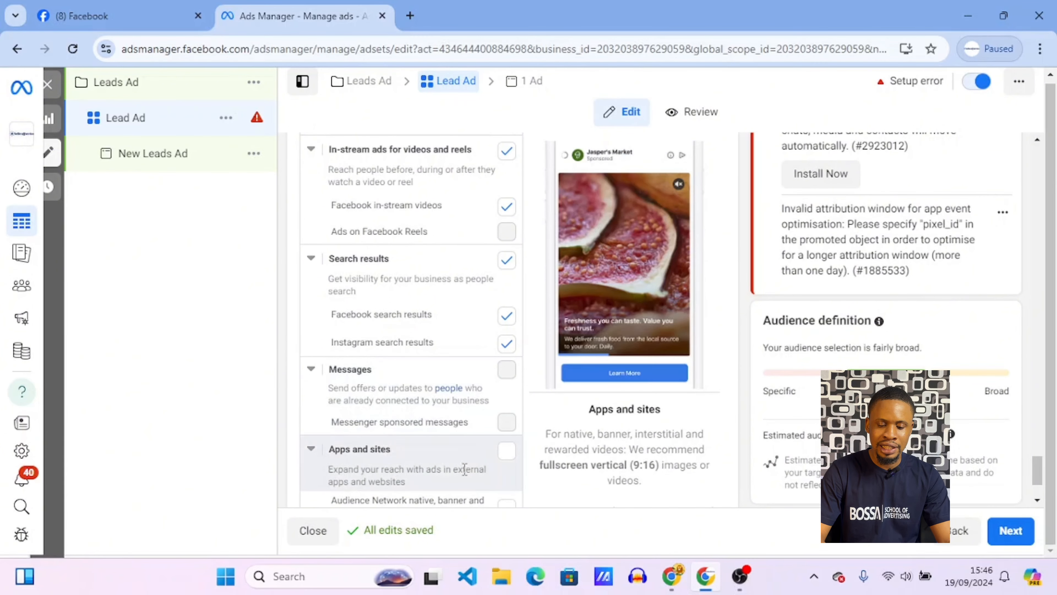
pyautogui.scroll(-2, 465, 470)
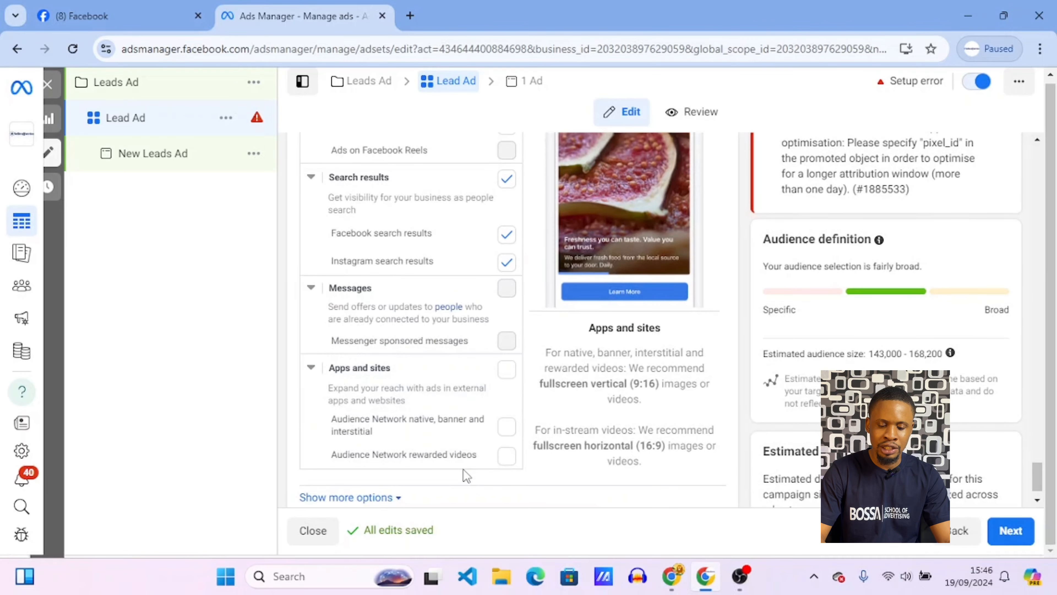
pyautogui.scroll(3, 468, 358)
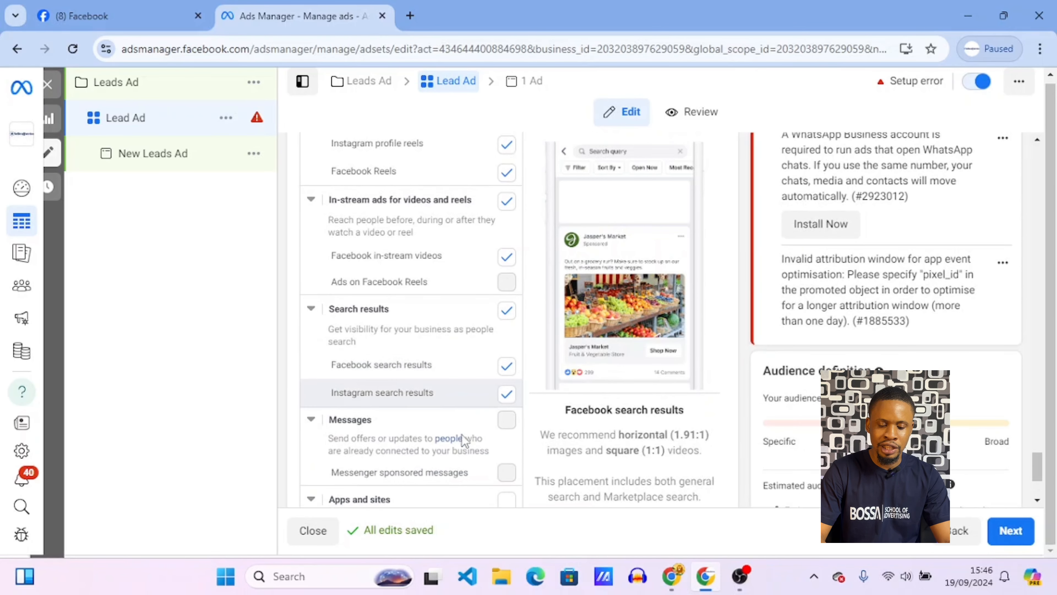
pyautogui.scroll(-2, 454, 471)
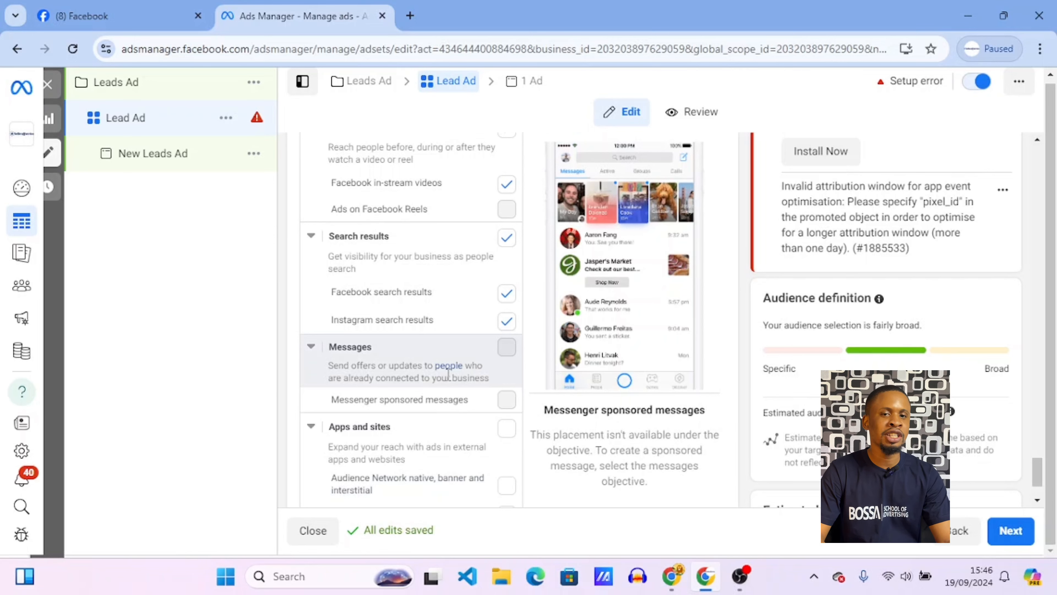
pyautogui.scroll(4, 448, 373)
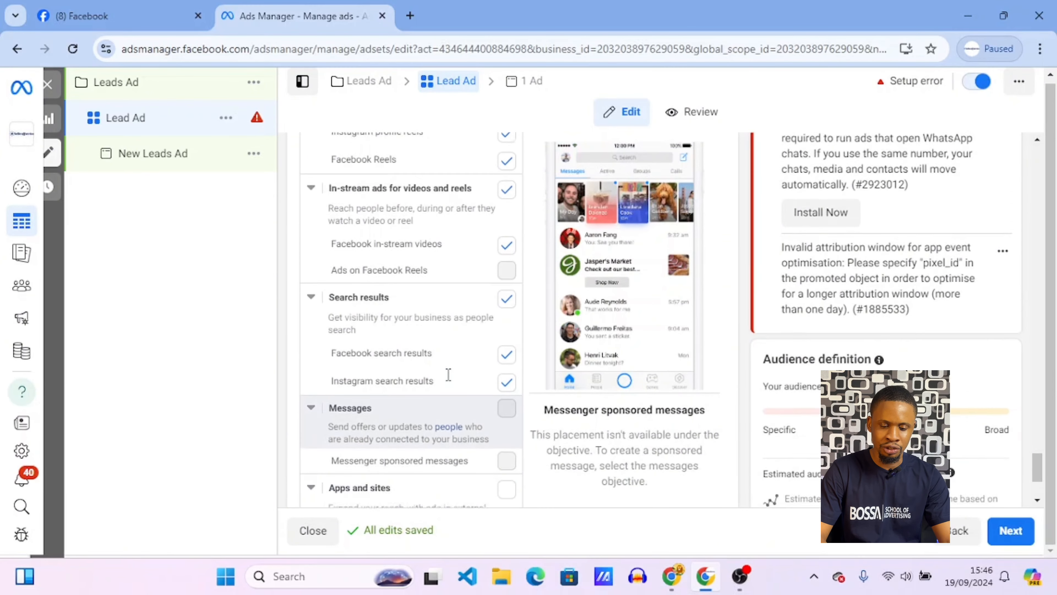
pyautogui.scroll(1, 448, 374)
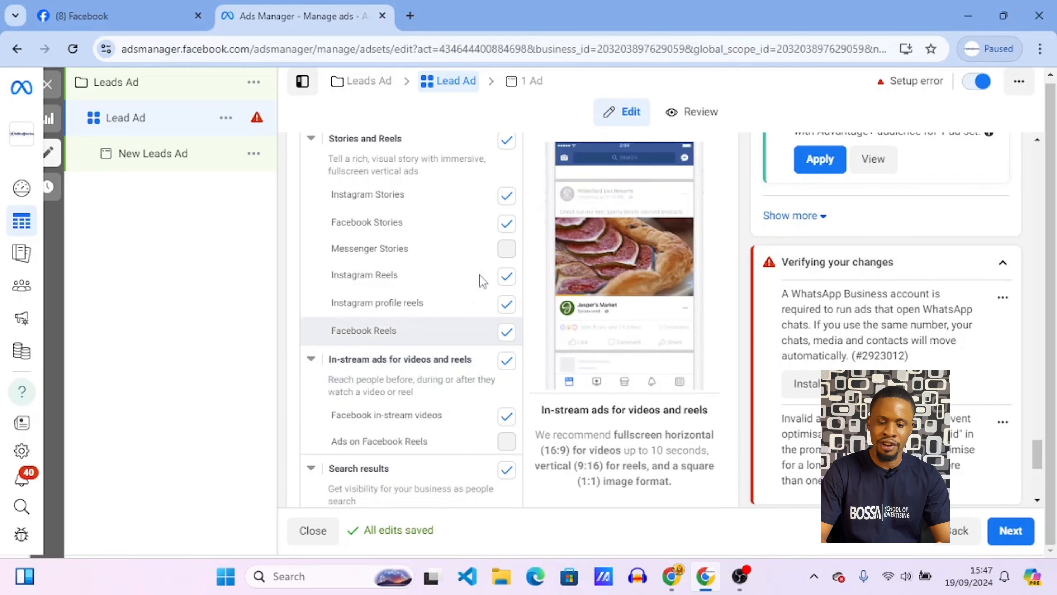
pyautogui.scroll(-3, 481, 274)
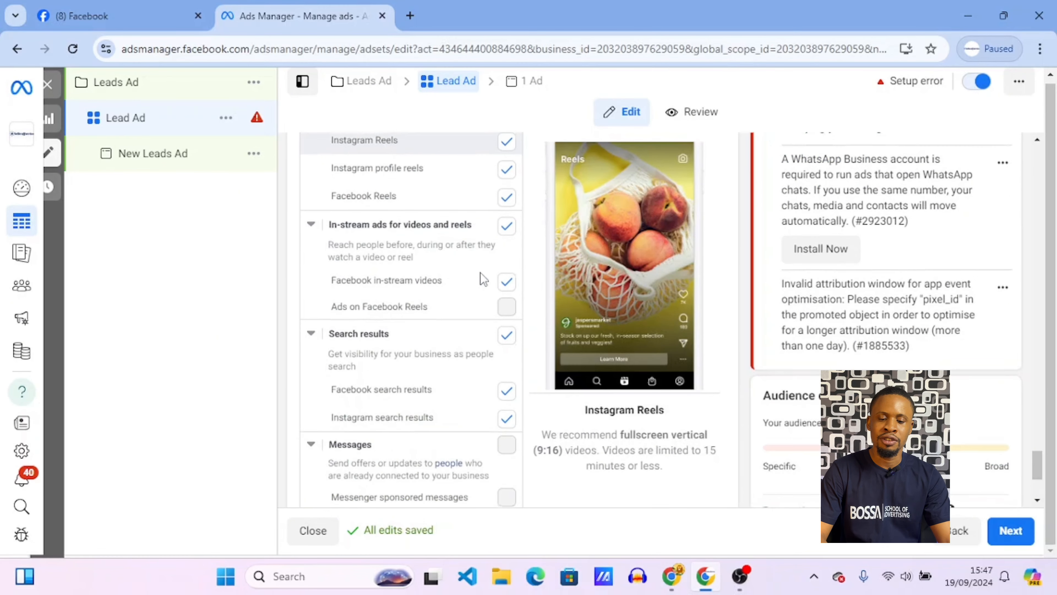
pyautogui.scroll(11, 481, 273)
pyautogui.scroll(5, 481, 274)
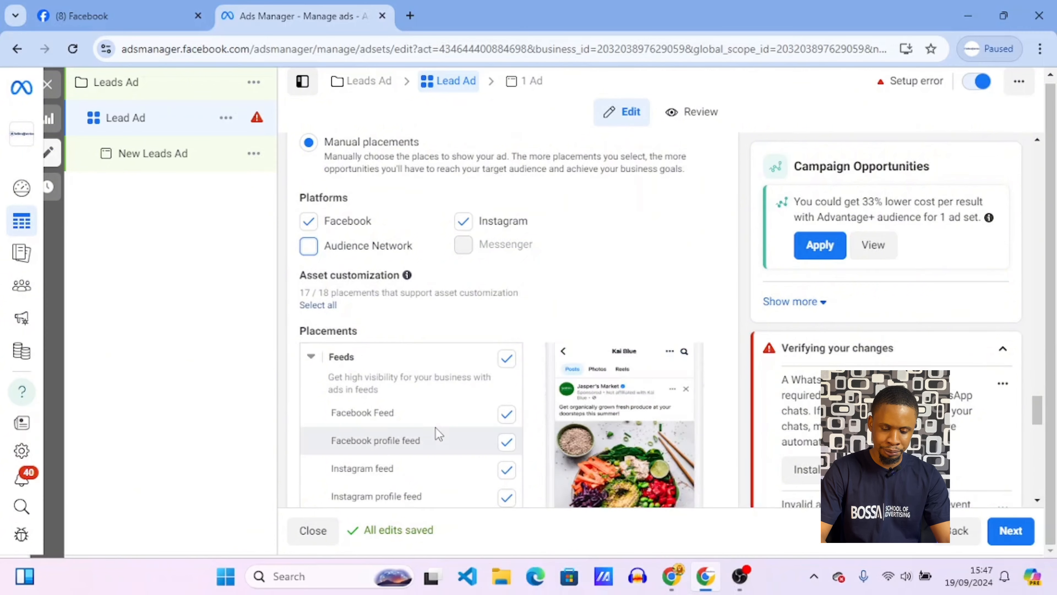
pyautogui.scroll(-15, 436, 432)
pyautogui.scroll(6, 437, 431)
pyautogui.scroll(8, 436, 429)
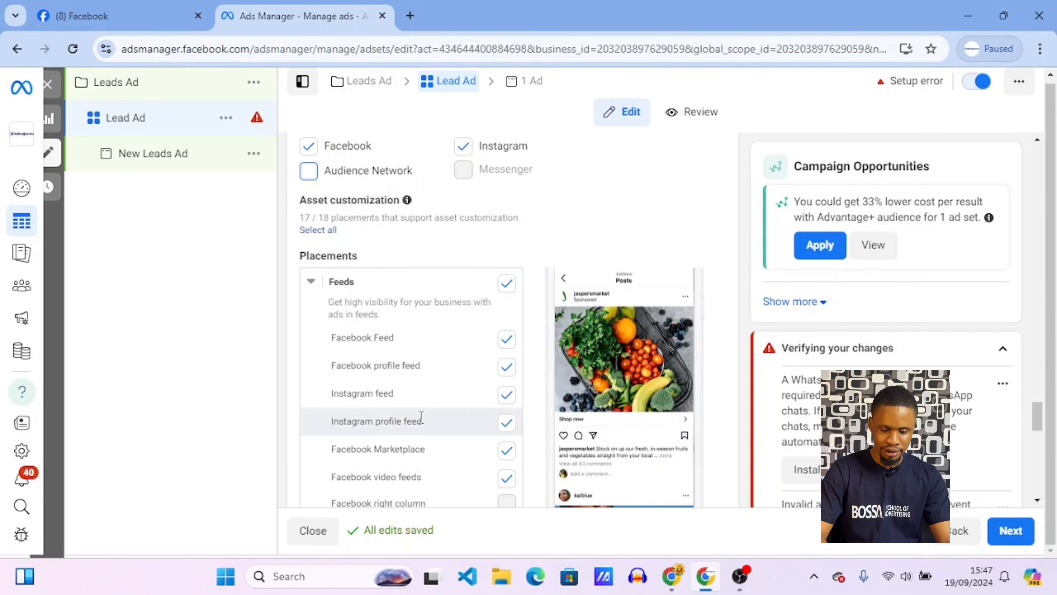
pyautogui.scroll(-5, 420, 420)
pyautogui.scroll(-10, 420, 417)
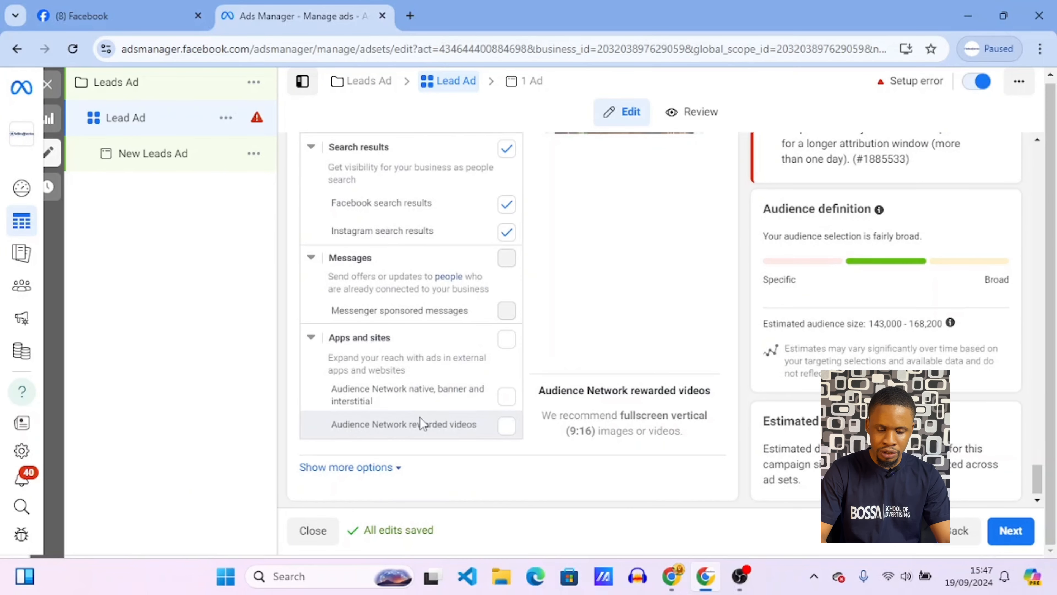
# - Continue from the ad set to its ad and rename the ad as Lead Ads
pyautogui.click(1007, 533)
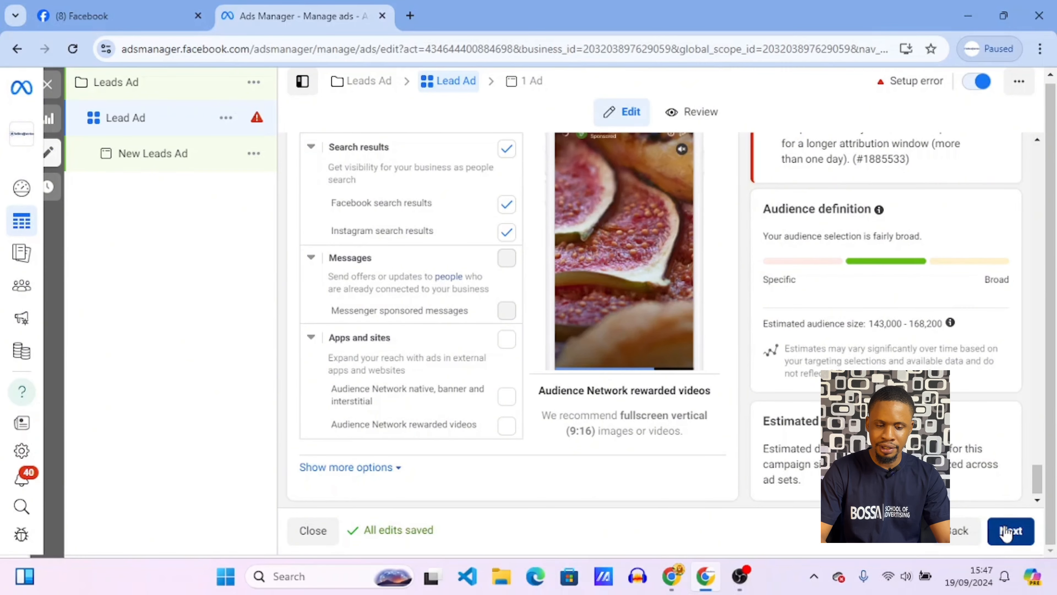
pyautogui.click(1004, 532)
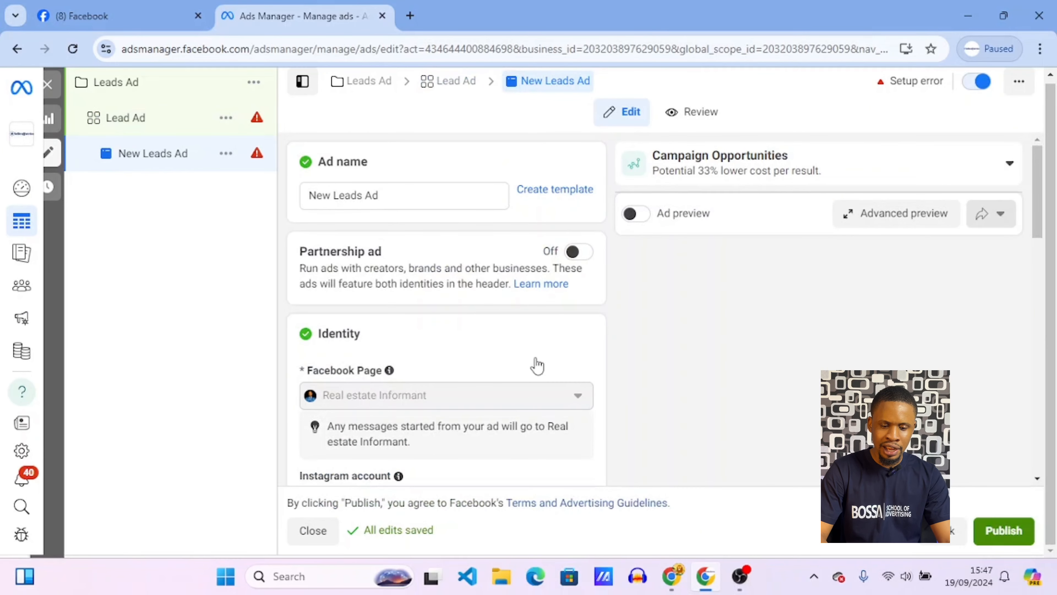
pyautogui.moveTo(401, 199); pyautogui.dragTo(305, 198)
pyautogui.write('Lea')
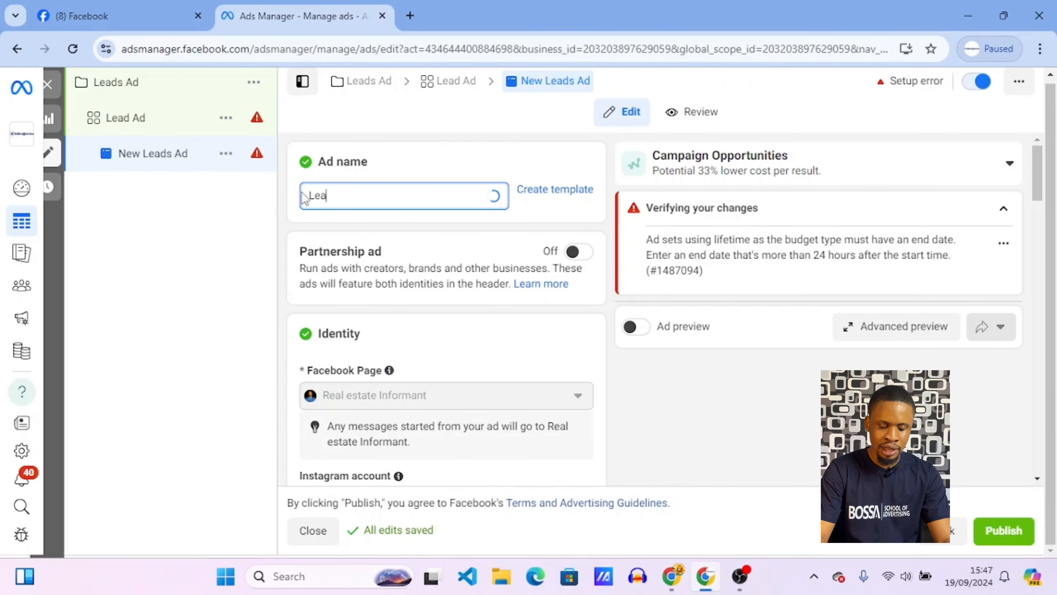
pyautogui.write('d Ads')
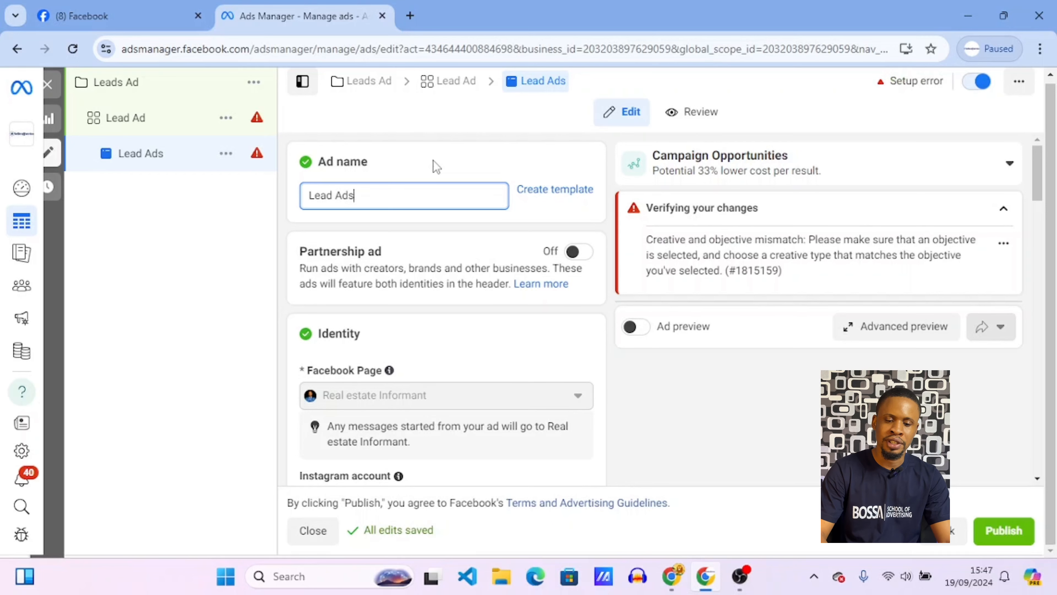
pyautogui.click(536, 159)
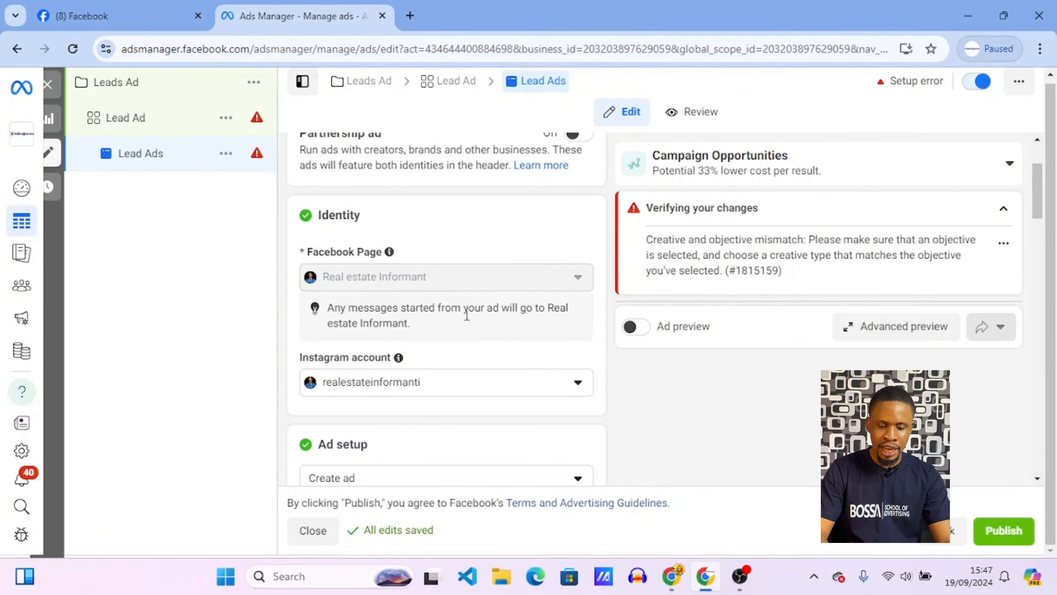
# - Check the ad's Facebook Page and Instagram identity, and set the ad setup to Use existing post
pyautogui.moveTo(520, 267)
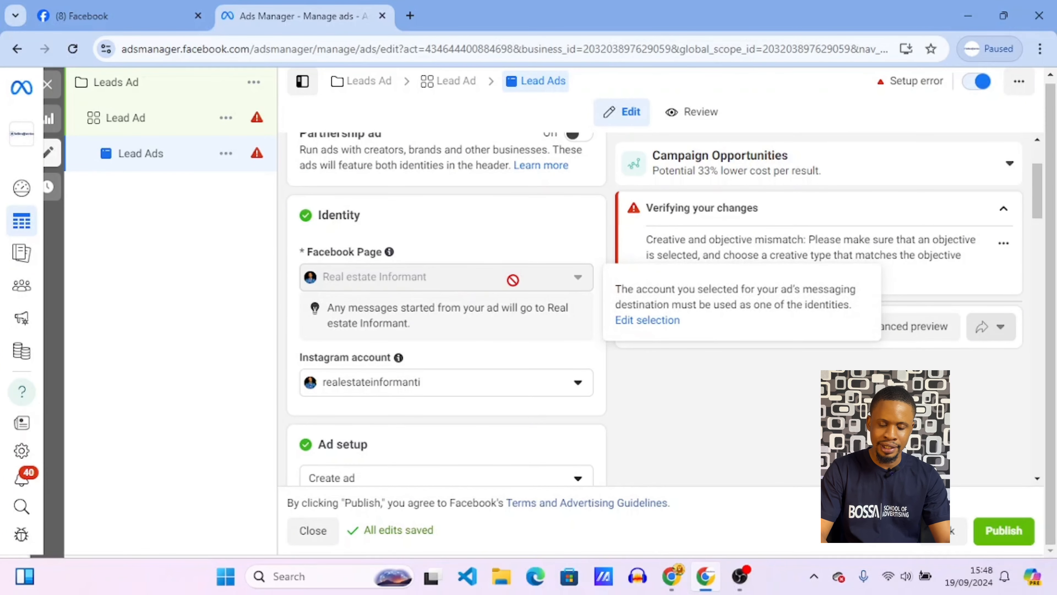
pyautogui.scroll(-2, 513, 280)
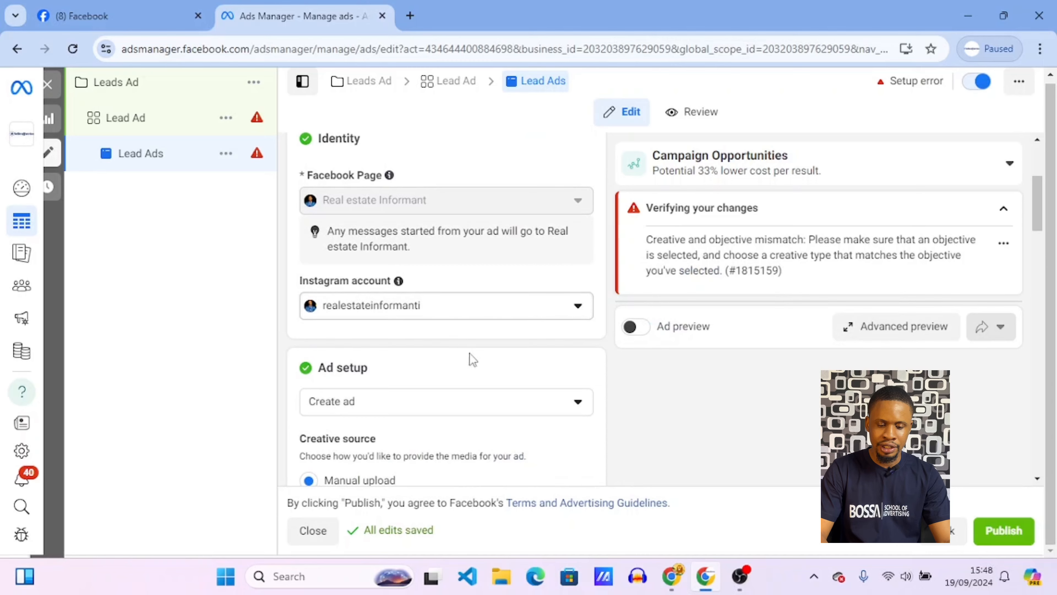
pyautogui.scroll(-2, 472, 359)
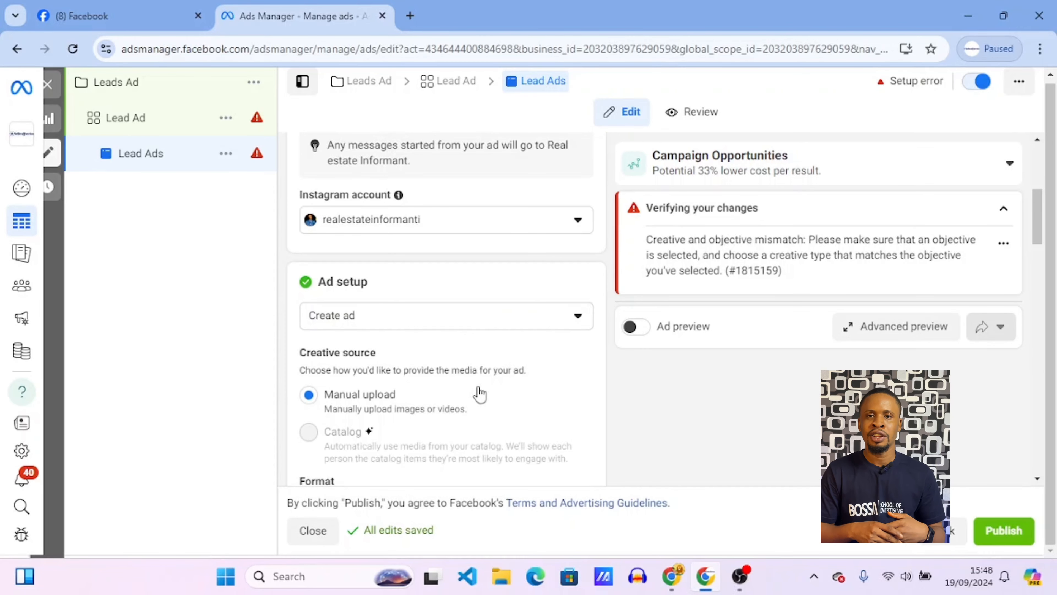
pyautogui.click(481, 326)
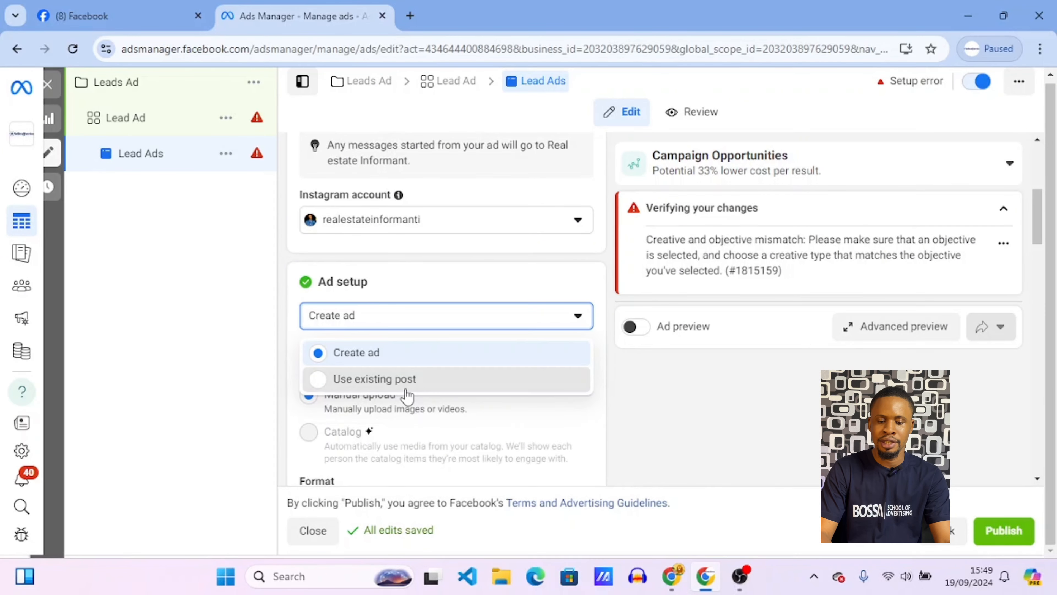
pyautogui.click(407, 379)
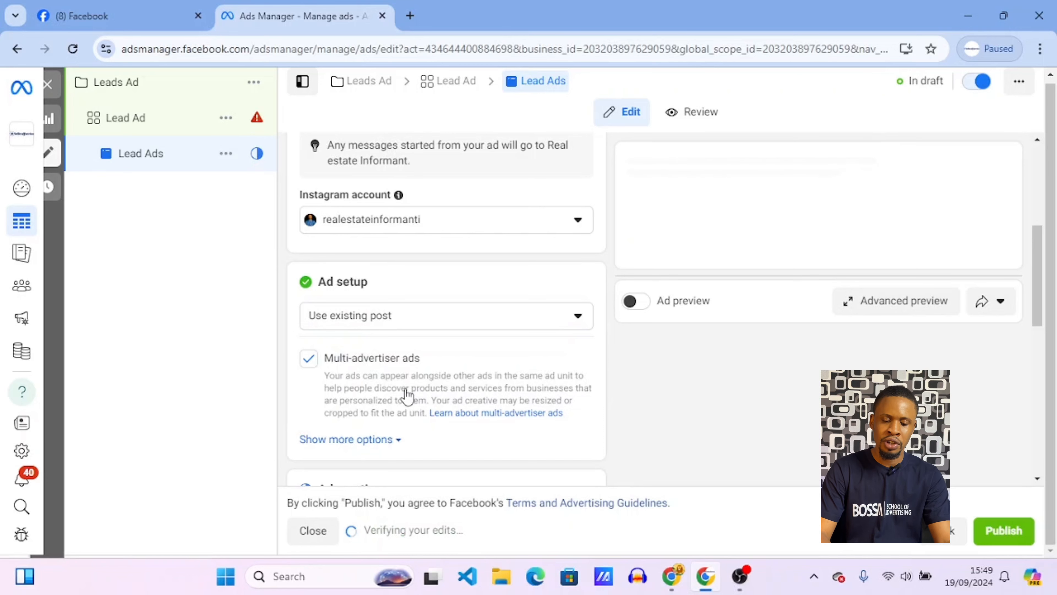
# - Start selecting an existing post for the ad creative
pyautogui.scroll(-1, 437, 374)
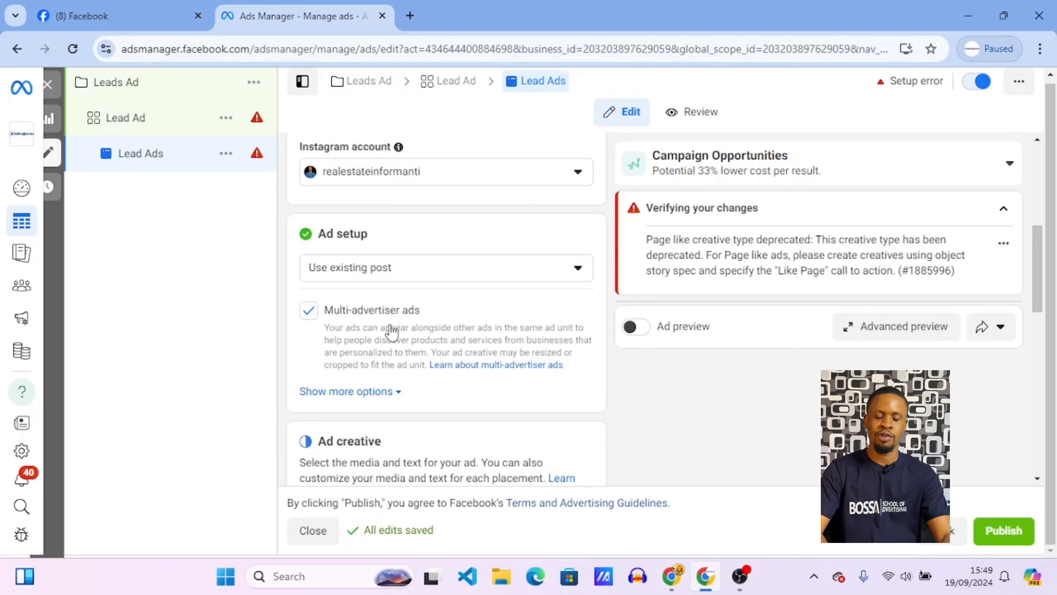
pyautogui.scroll(-2, 392, 331)
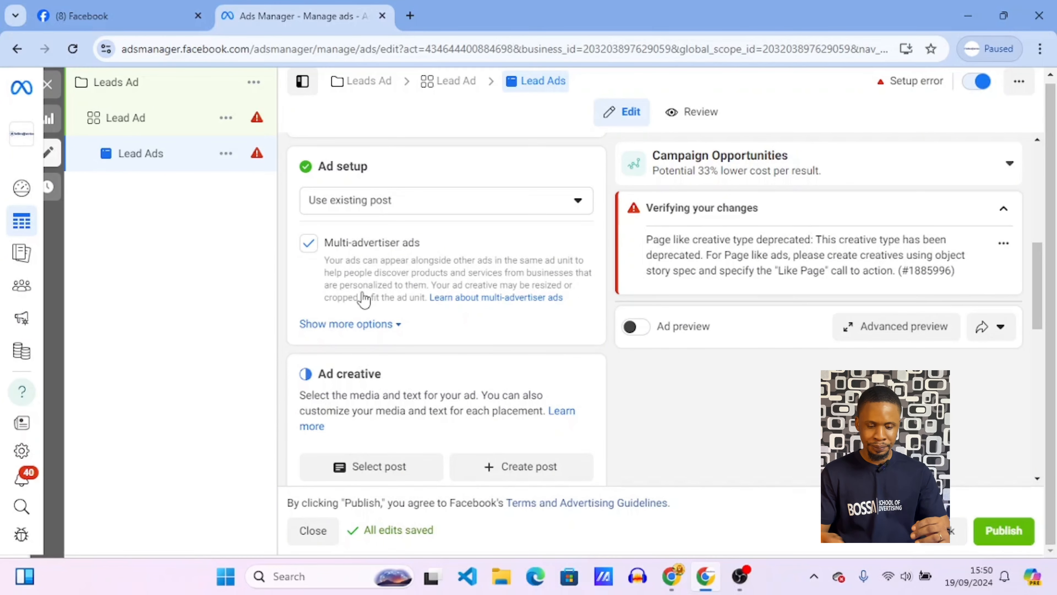
pyautogui.scroll(-2, 364, 299)
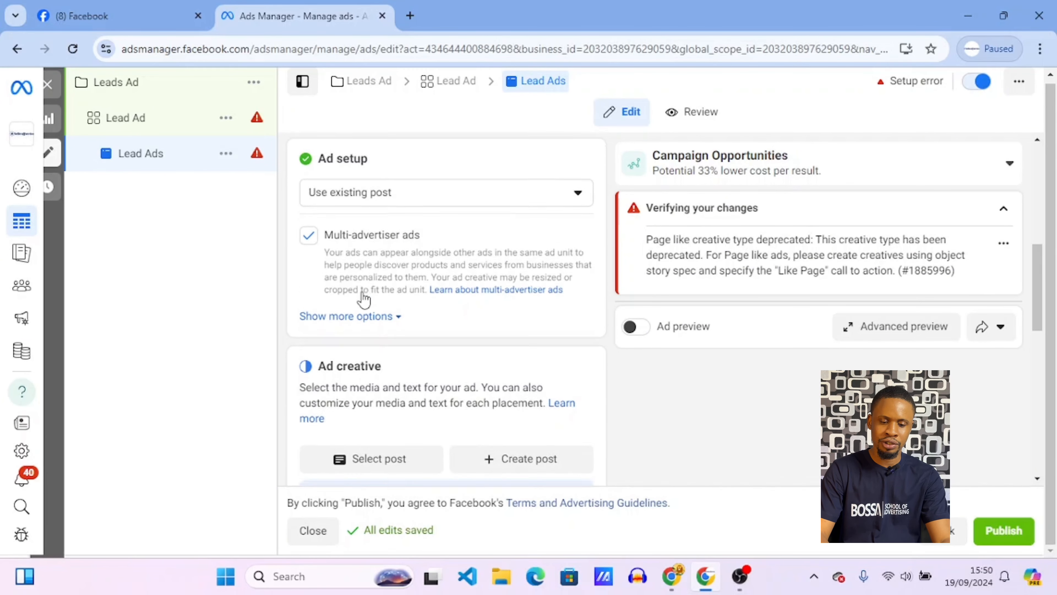
pyautogui.scroll(-3, 437, 307)
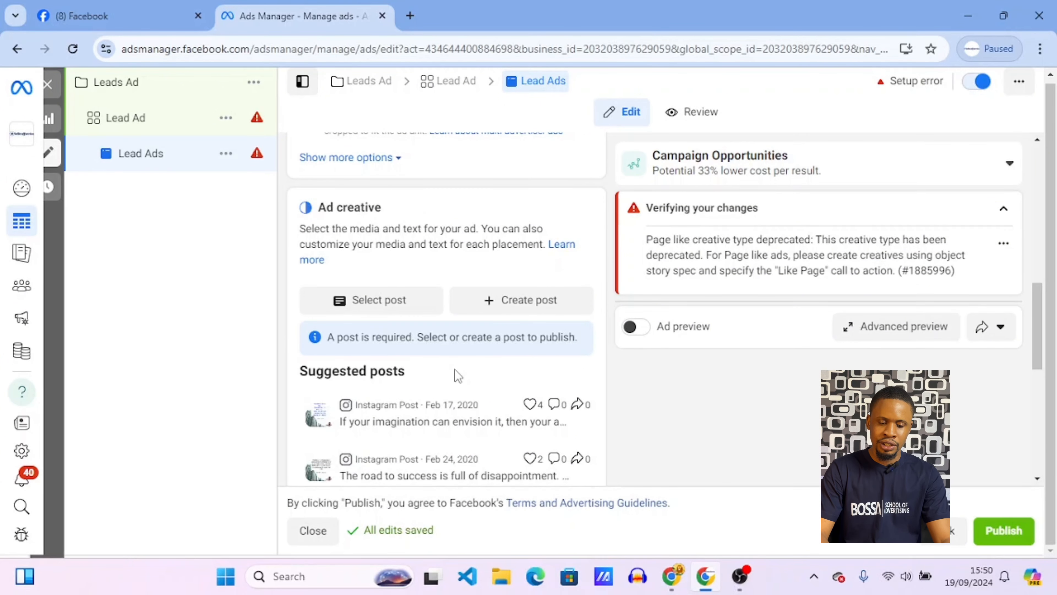
pyautogui.scroll(-1, 455, 371)
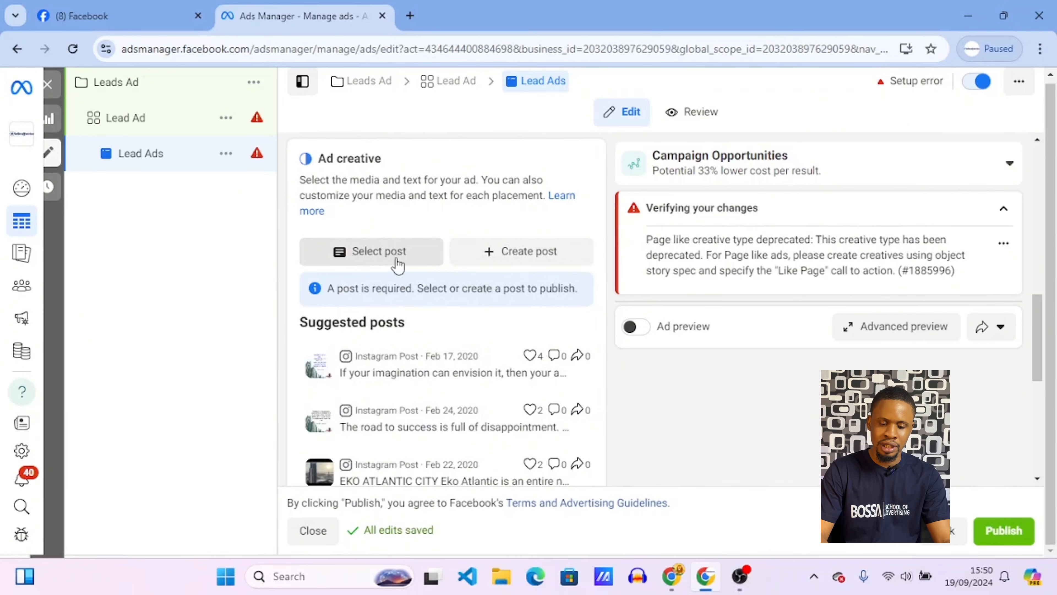
pyautogui.click(396, 259)
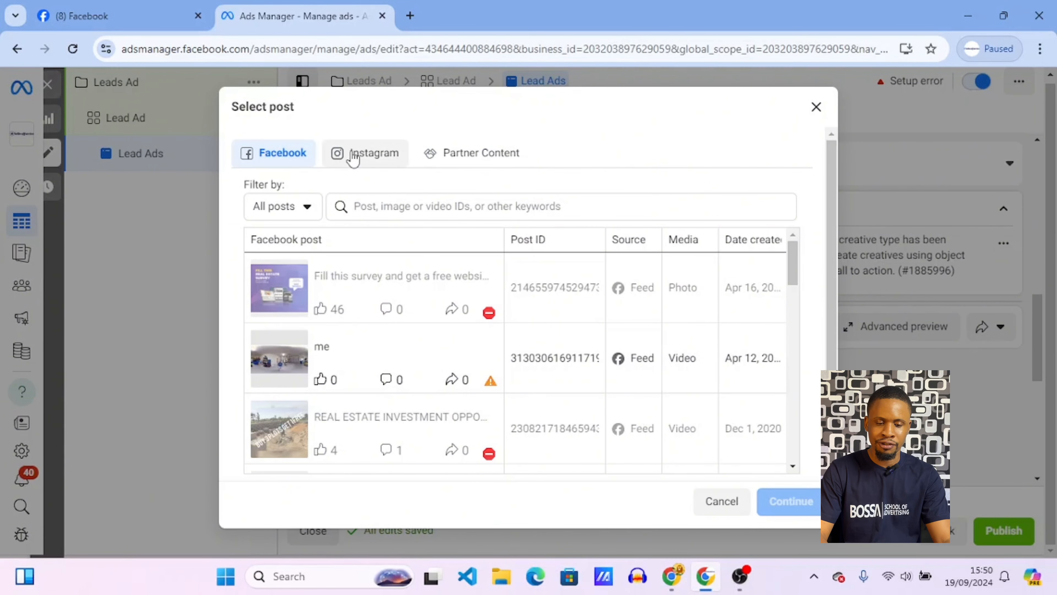
# - Browse the existing Instagram and Facebook posts available for the ad
pyautogui.click(354, 158)
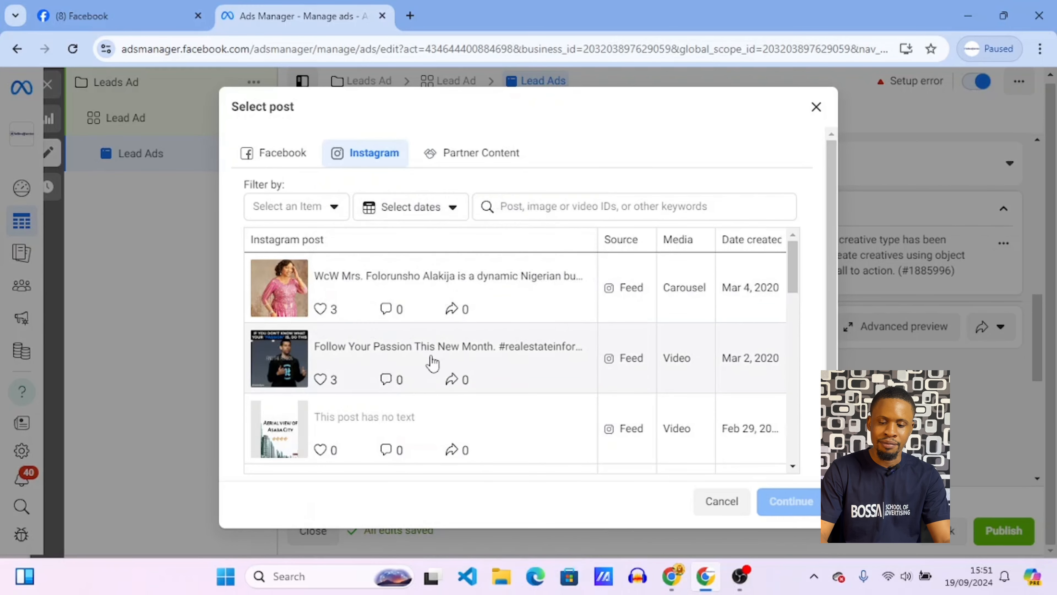
pyautogui.click(286, 155)
pyautogui.scroll(-6, 426, 366)
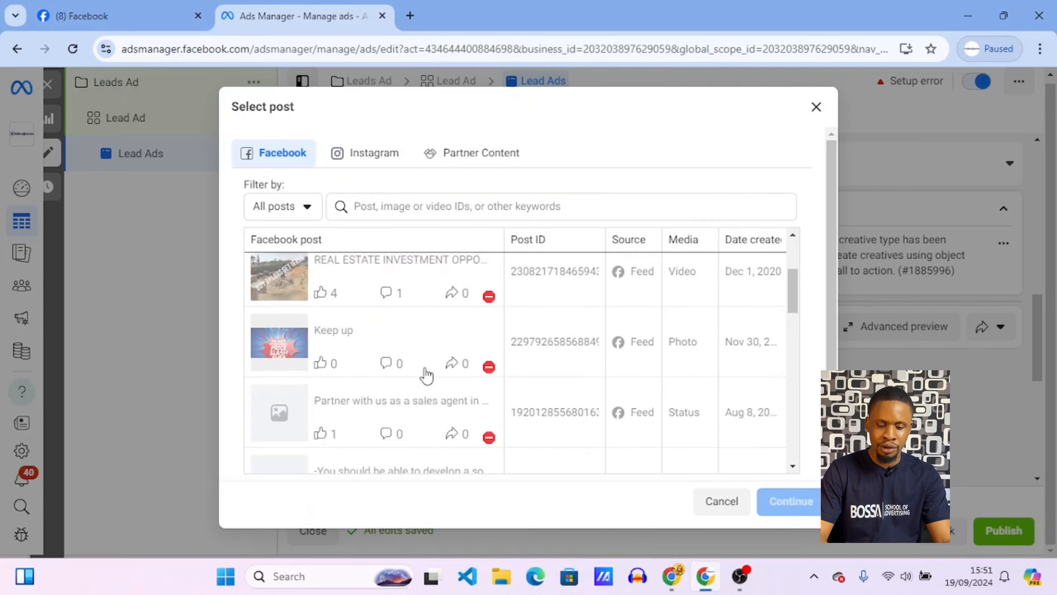
pyautogui.scroll(-5, 426, 375)
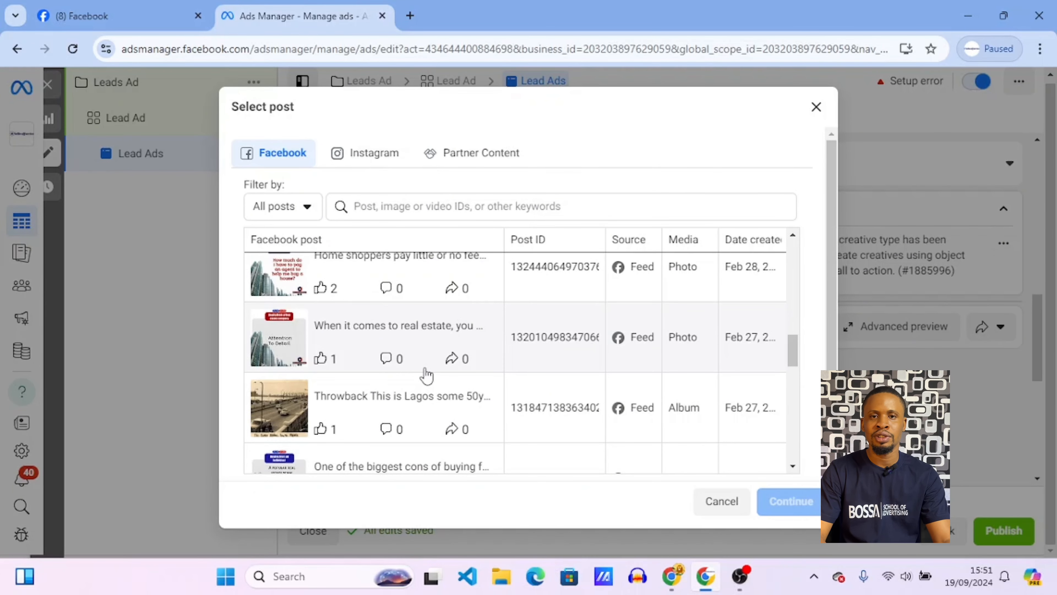
pyautogui.scroll(2, 428, 373)
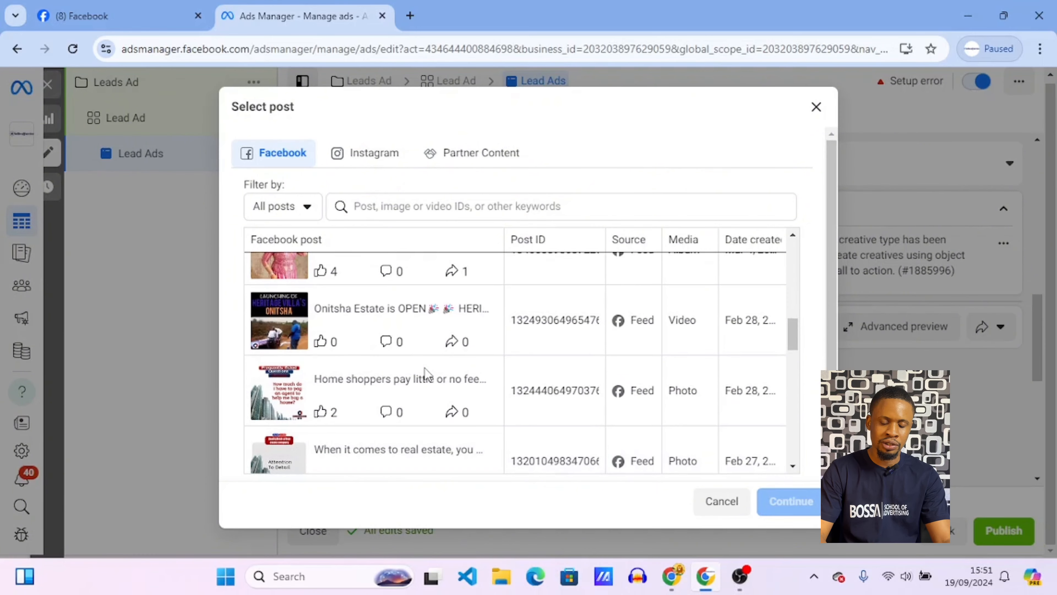
pyautogui.scroll(2, 427, 374)
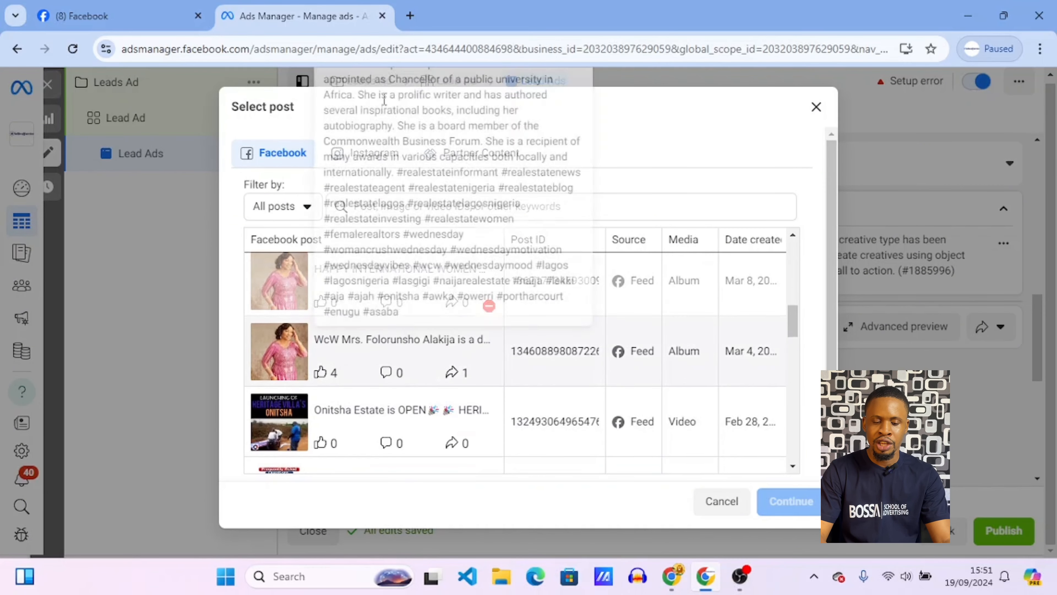
pyautogui.click(365, 155)
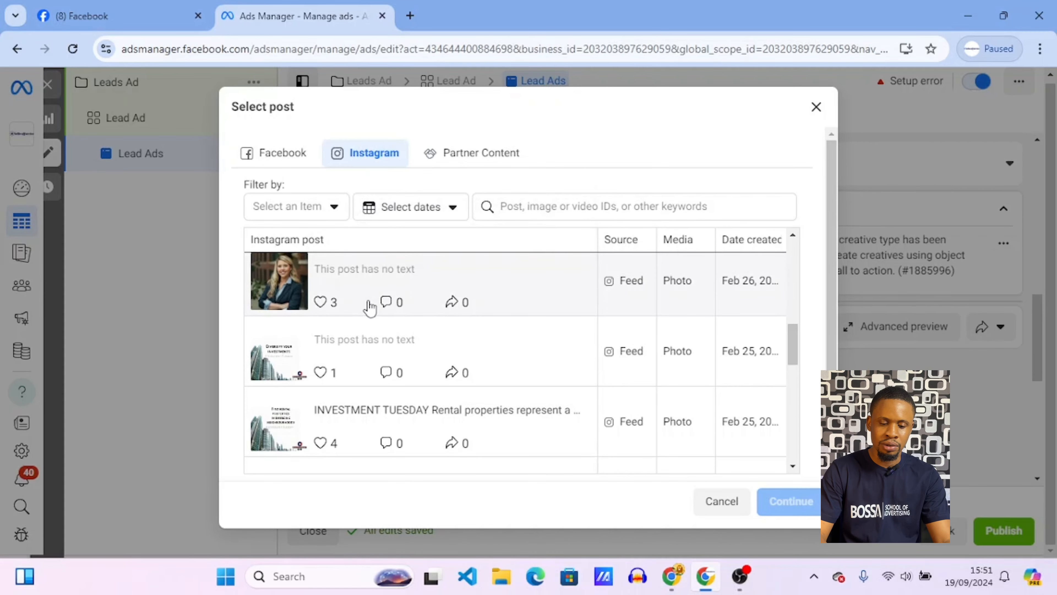
# - Use the Facebook video post "Onitsha Estate is OPEN" from Feb 28, 2020 as the ad creative
pyautogui.click(283, 156)
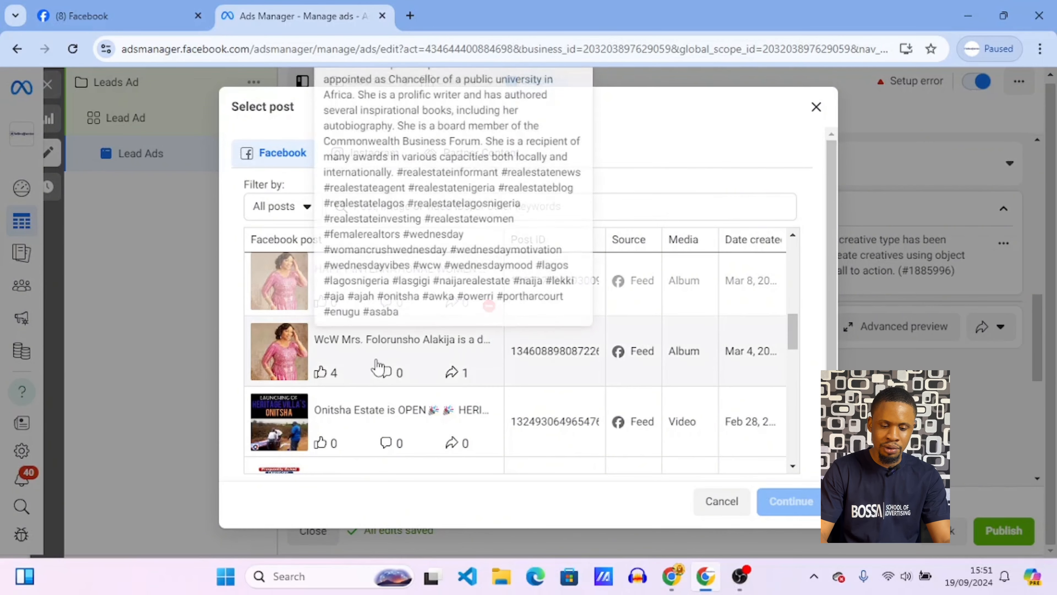
pyautogui.scroll(-2, 376, 364)
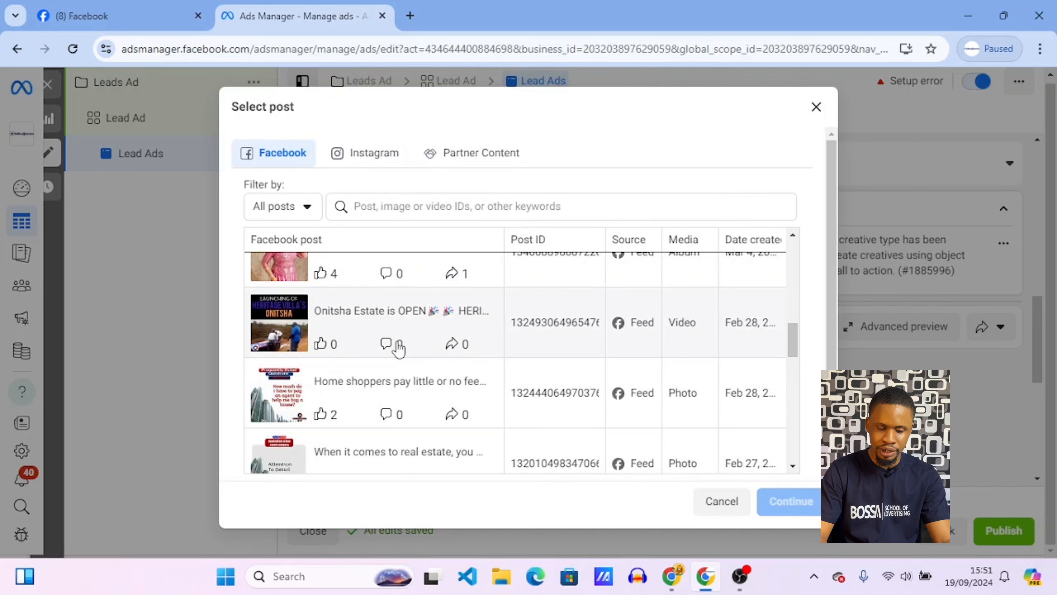
pyautogui.click(399, 349)
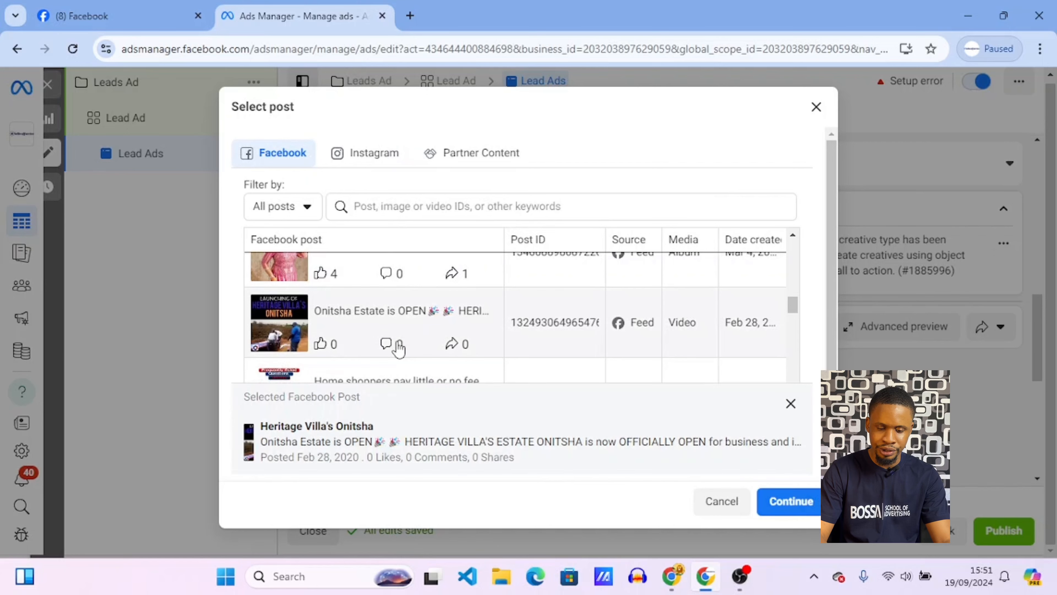
pyautogui.click(791, 503)
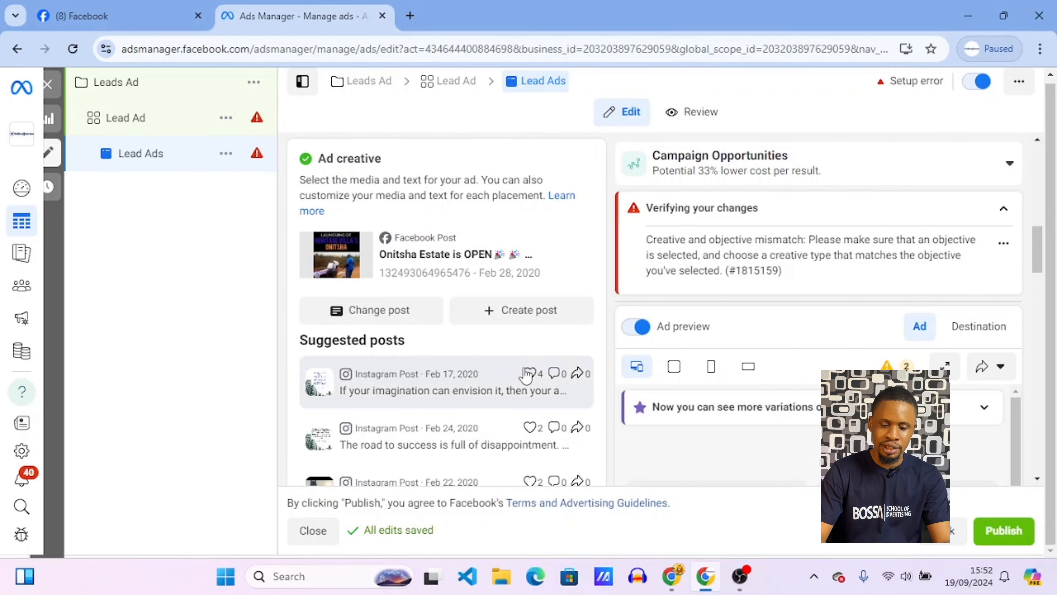
# - Review the chosen post's primary text and the available call-to-action options, keeping Send WhatsApp message
pyautogui.scroll(-5, 466, 359)
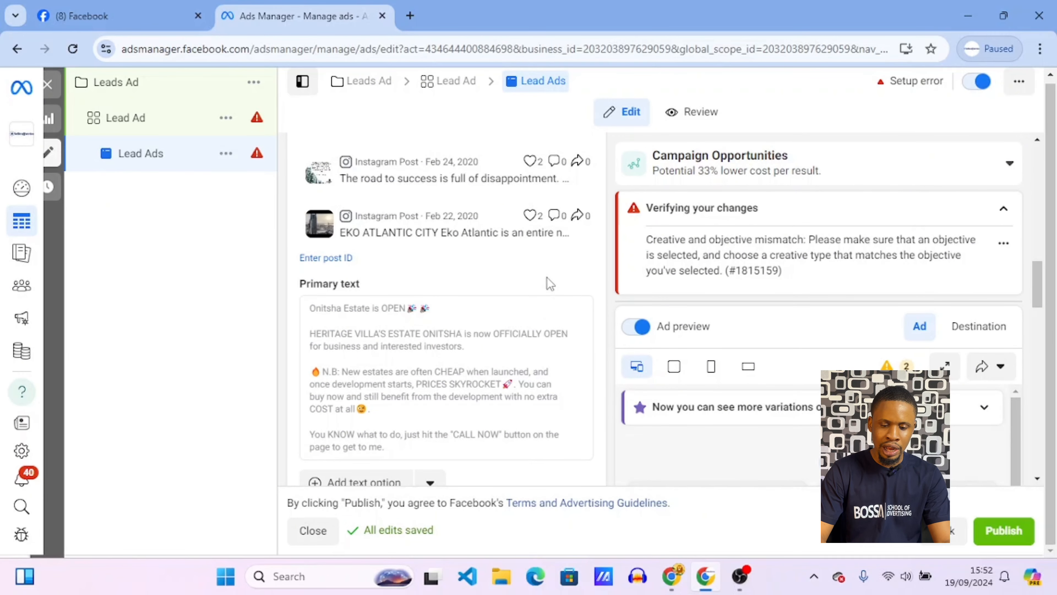
pyautogui.scroll(5, 503, 272)
pyautogui.scroll(-5, 503, 275)
pyautogui.scroll(-2, 504, 275)
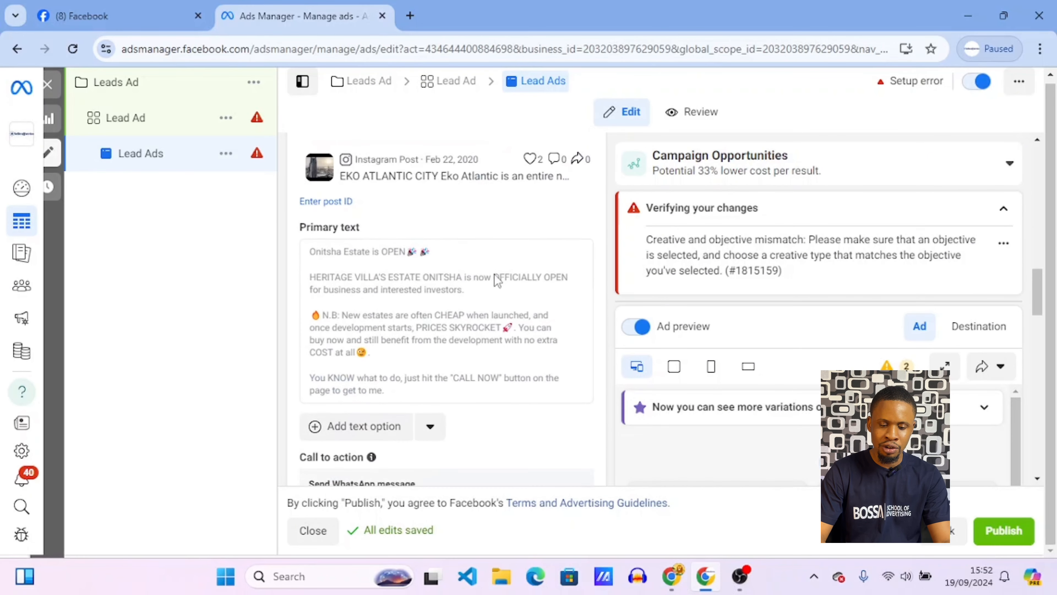
pyautogui.scroll(-3, 499, 323)
pyautogui.scroll(-1, 499, 323)
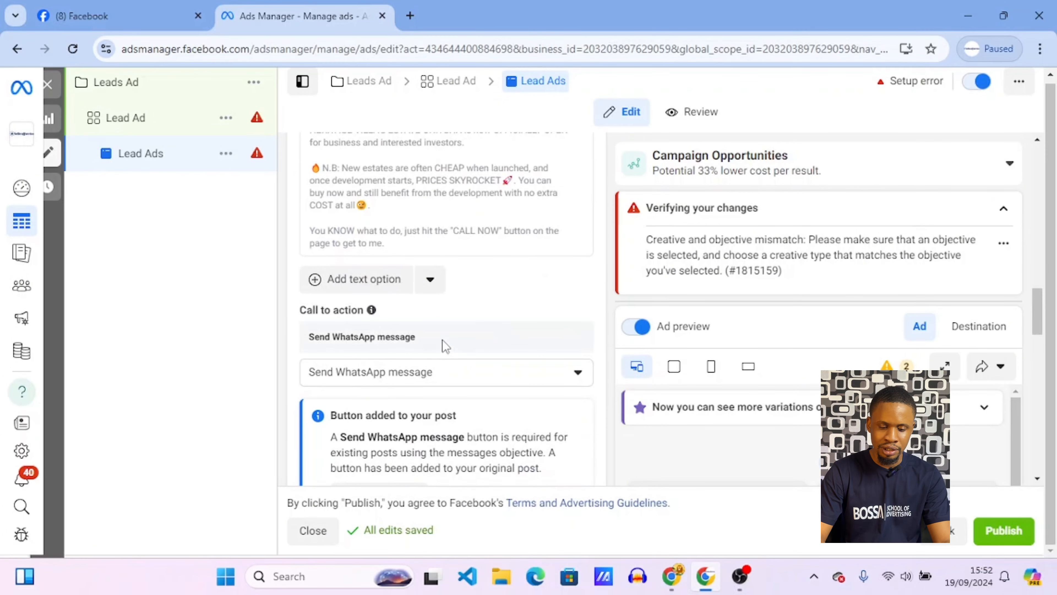
pyautogui.scroll(-2, 476, 338)
pyautogui.click(543, 271)
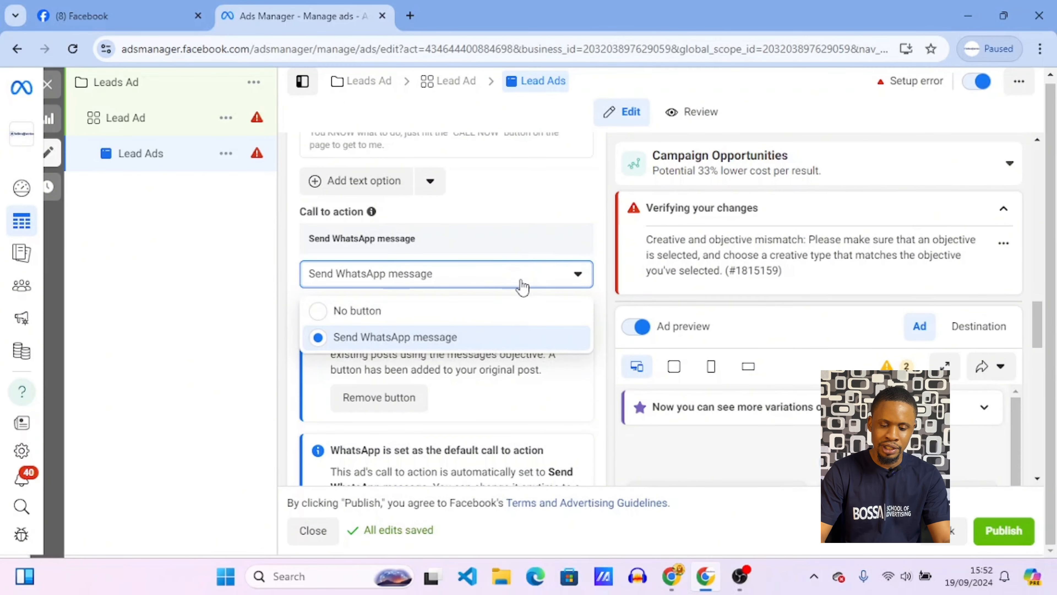
pyautogui.click(540, 279)
# - Examine the placement groups and single placements available for customizing the ad, plus the Advantage+ creative section
pyautogui.scroll(-2, 539, 279)
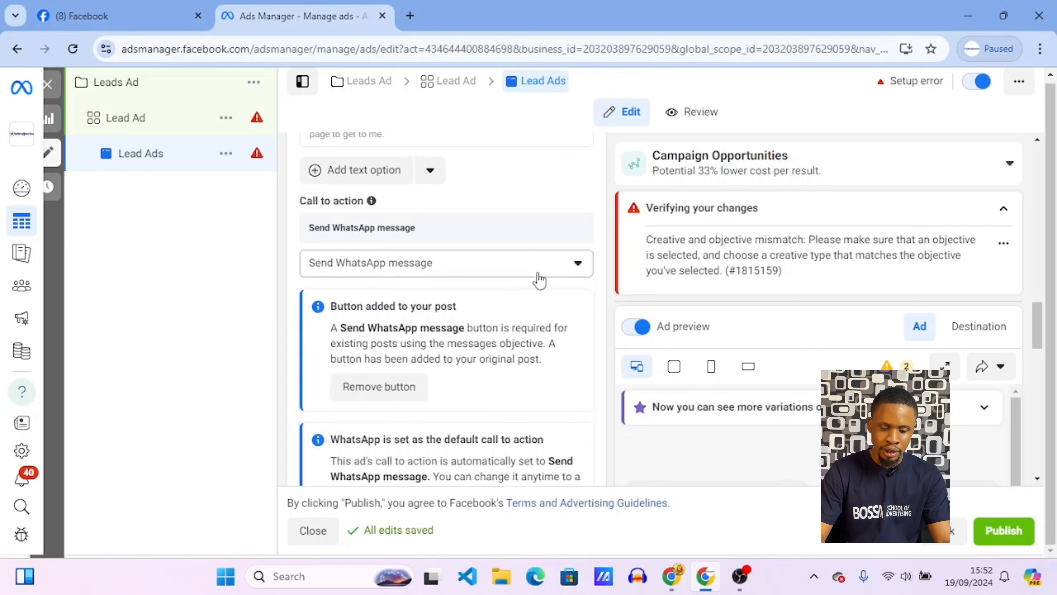
pyautogui.scroll(-3, 539, 273)
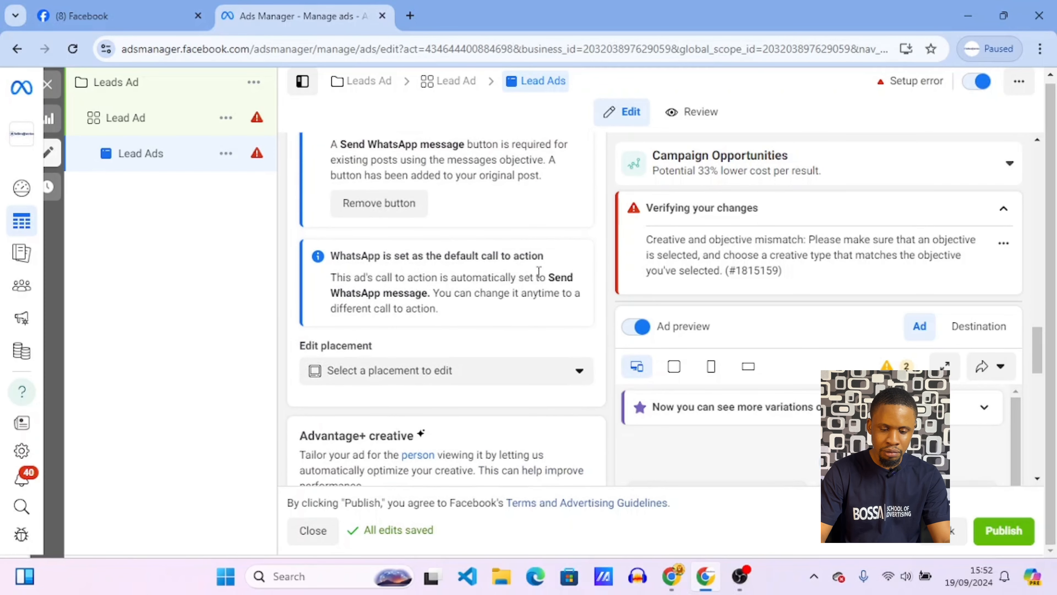
pyautogui.scroll(-1, 490, 377)
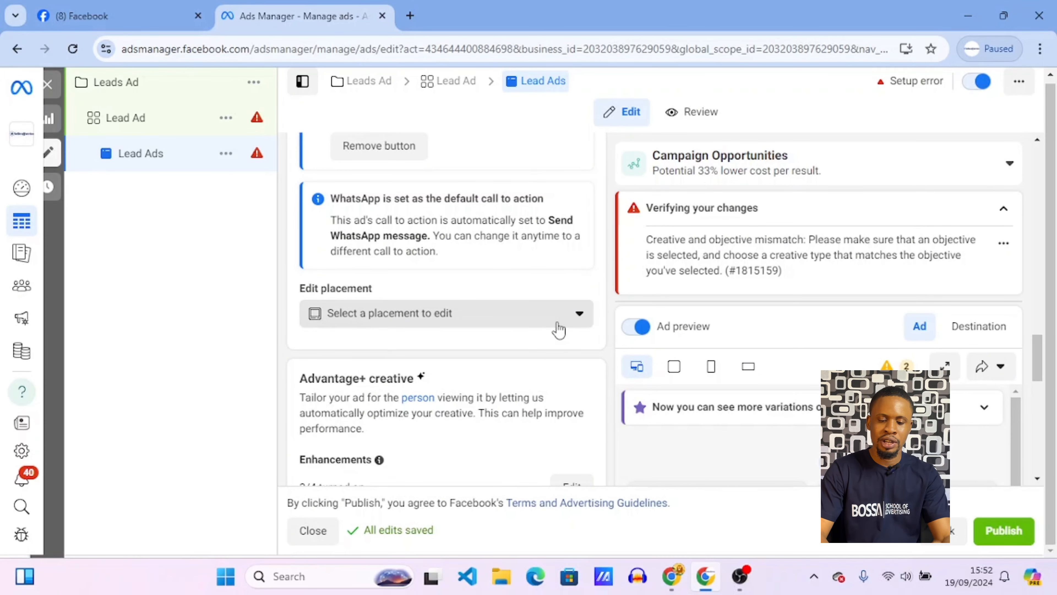
pyautogui.click(559, 329)
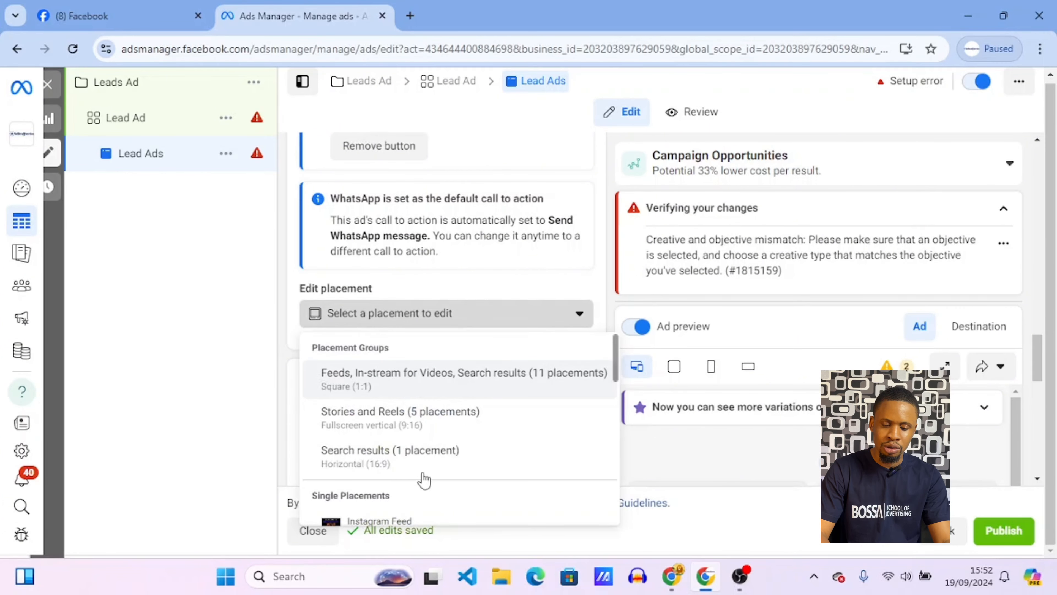
pyautogui.scroll(-4, 425, 451)
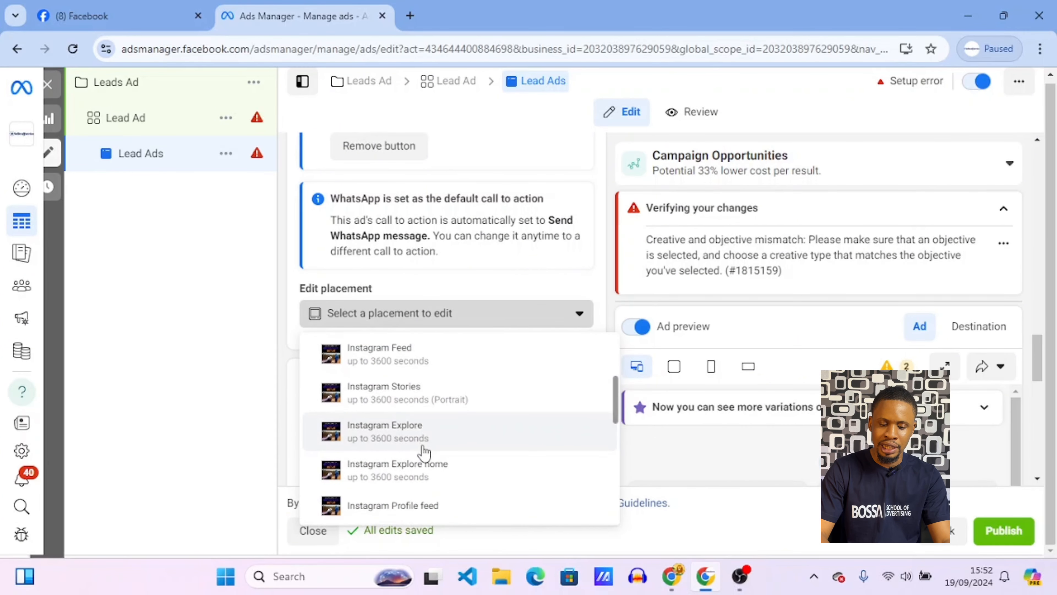
pyautogui.click(580, 317)
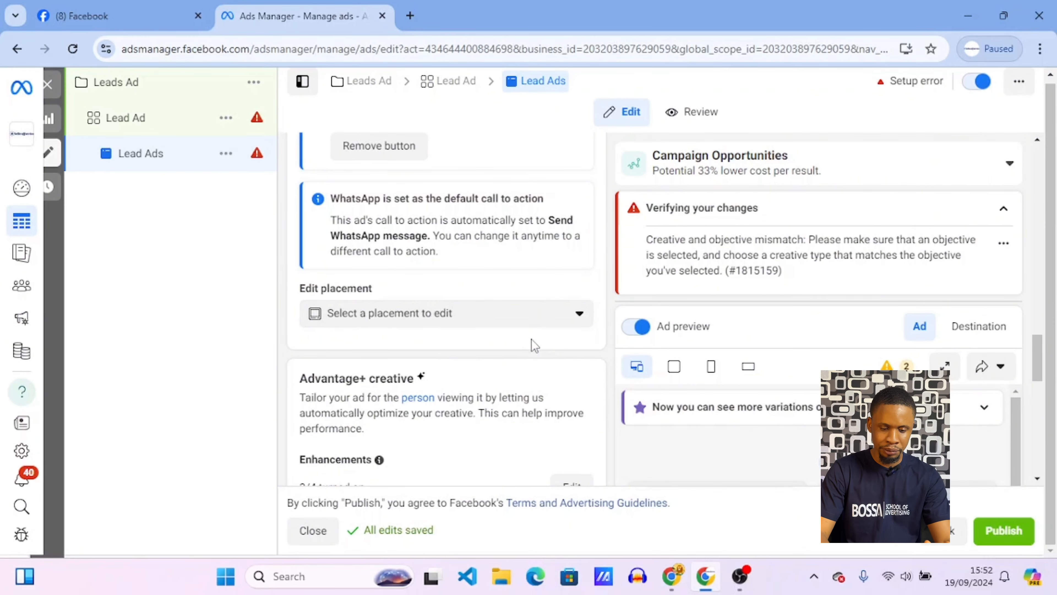
pyautogui.scroll(-3, 532, 340)
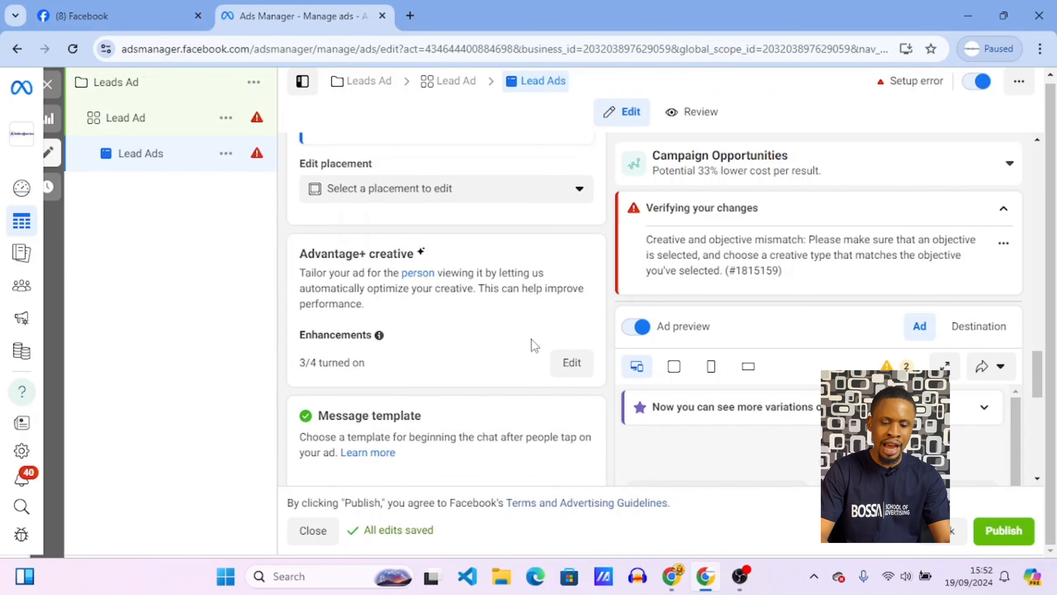
pyautogui.scroll(2, 532, 340)
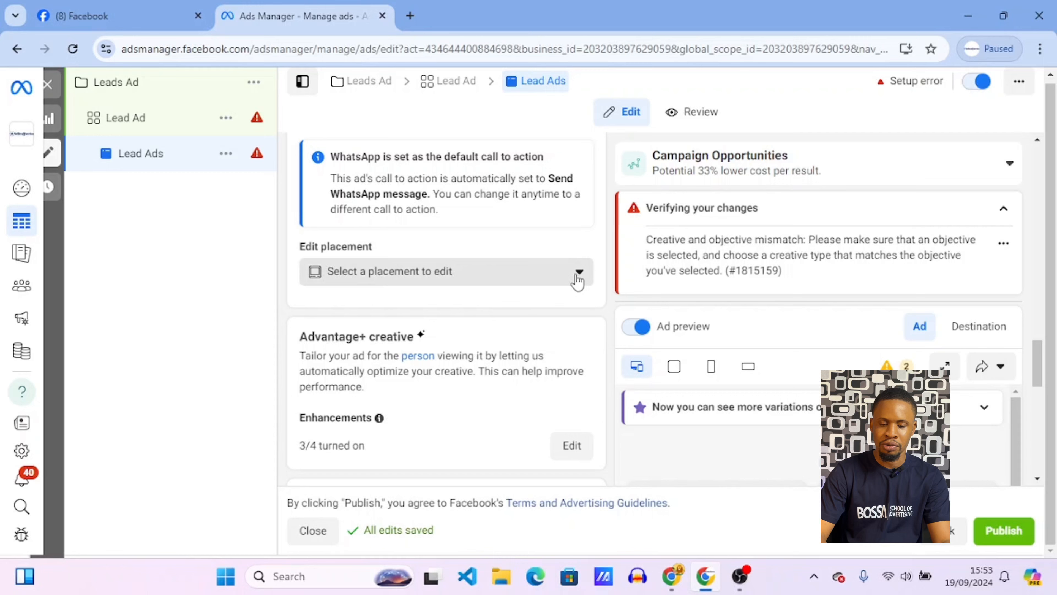
# - Review the WhatsApp message template's greeting and customer action options, leaving the template editor without changes
pyautogui.scroll(-3, 483, 354)
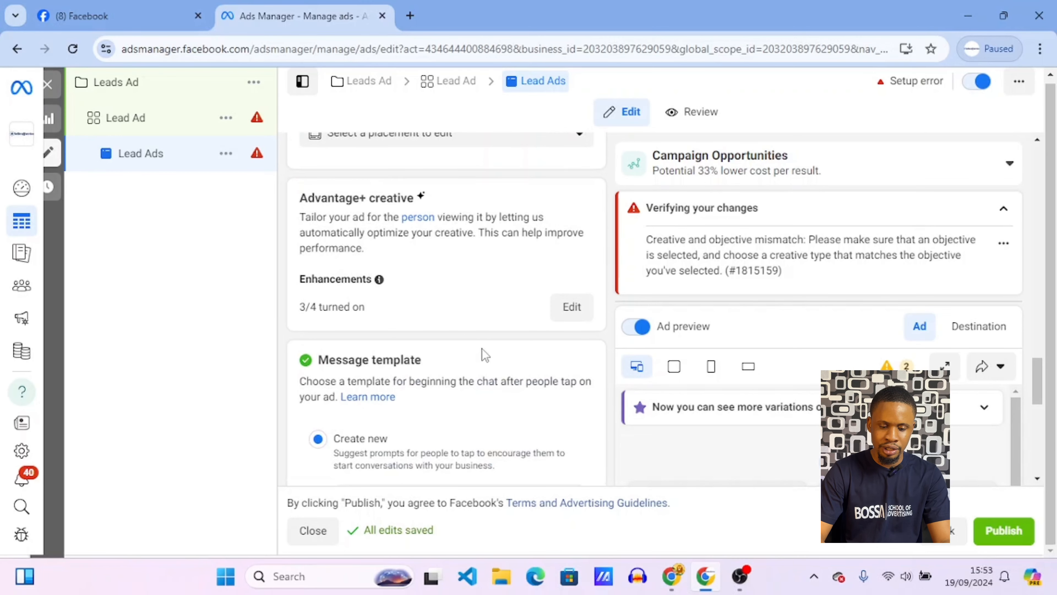
pyautogui.scroll(-5, 482, 349)
pyautogui.scroll(2, 457, 317)
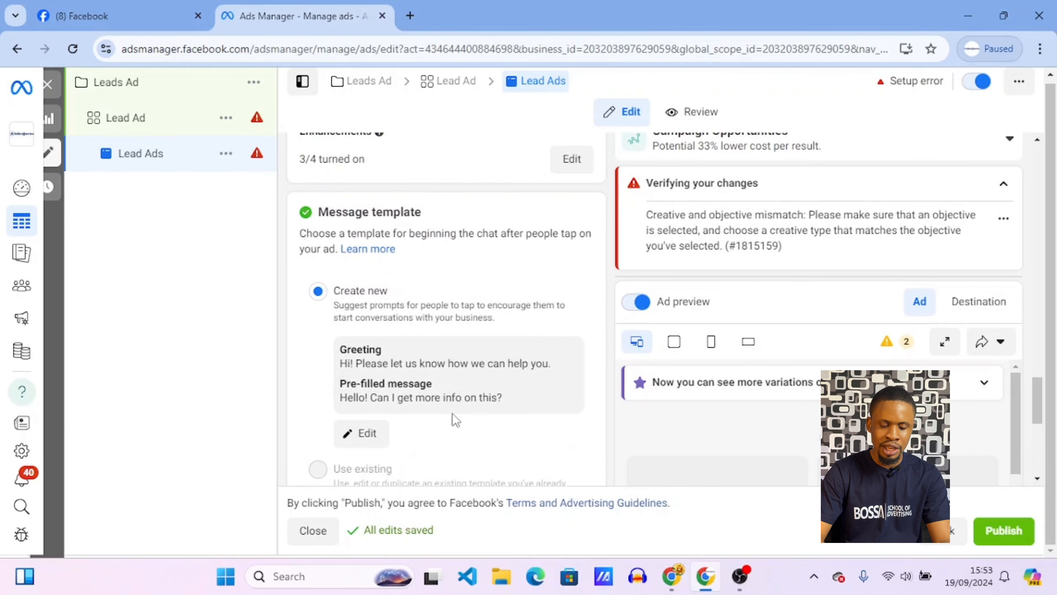
pyautogui.scroll(-1, 426, 443)
pyautogui.moveTo(422, 436)
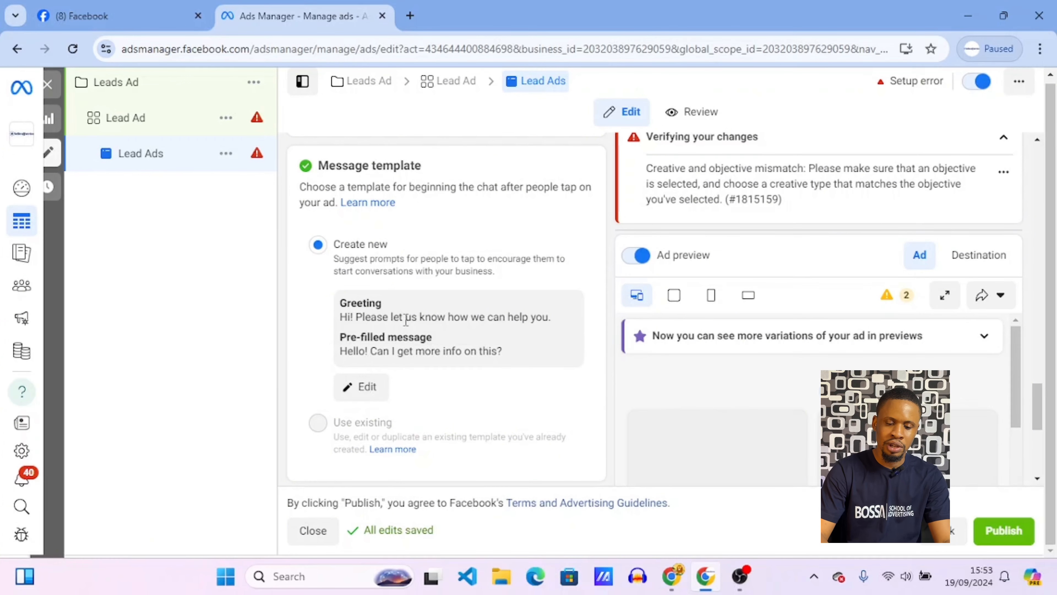
pyautogui.click(361, 387)
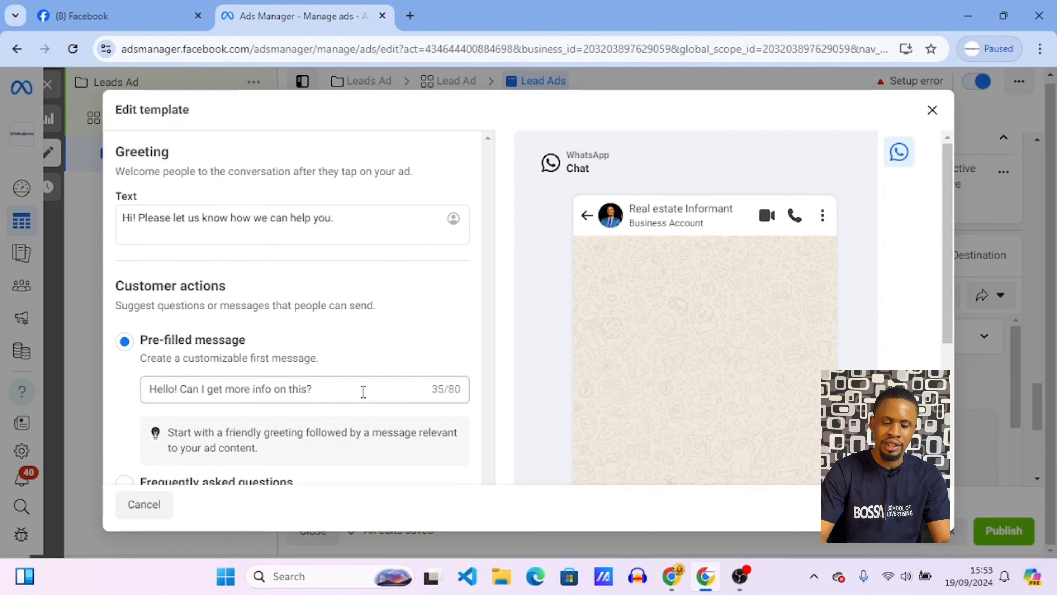
pyautogui.scroll(-5, 346, 476)
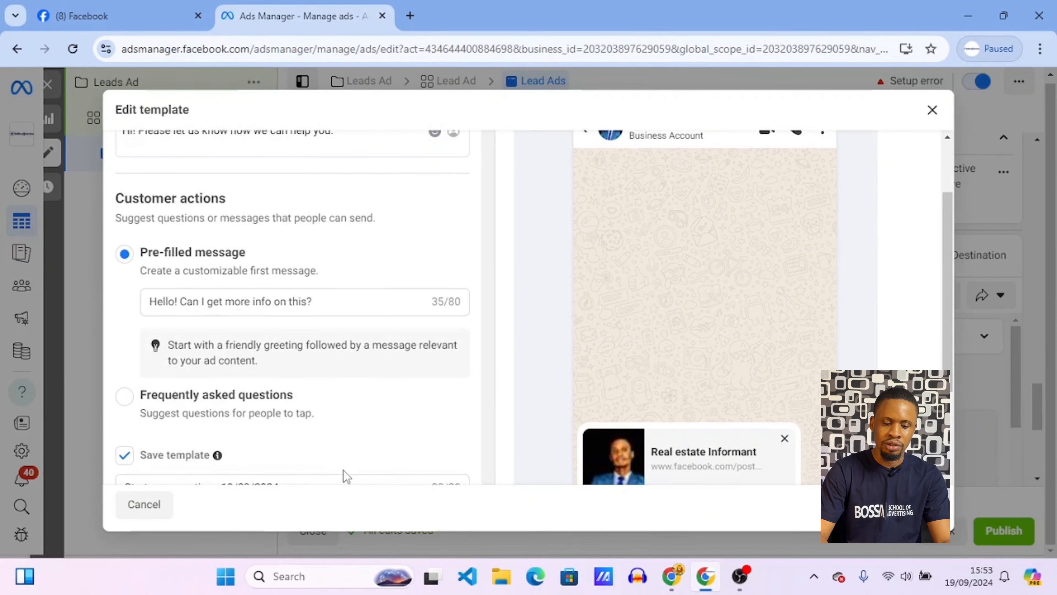
pyautogui.scroll(4, 347, 476)
pyautogui.scroll(1, 347, 476)
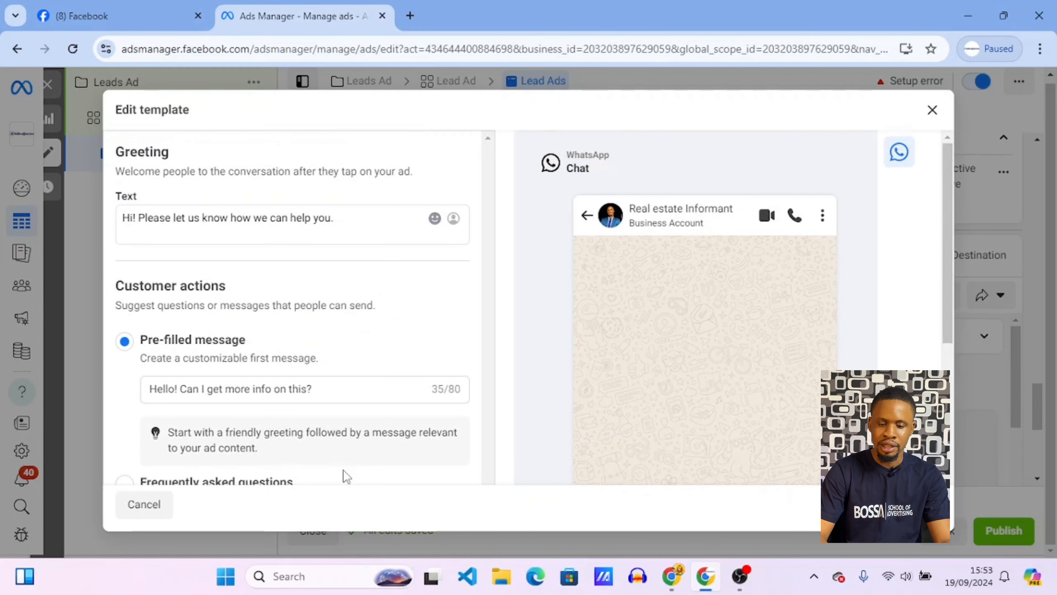
pyautogui.click(932, 110)
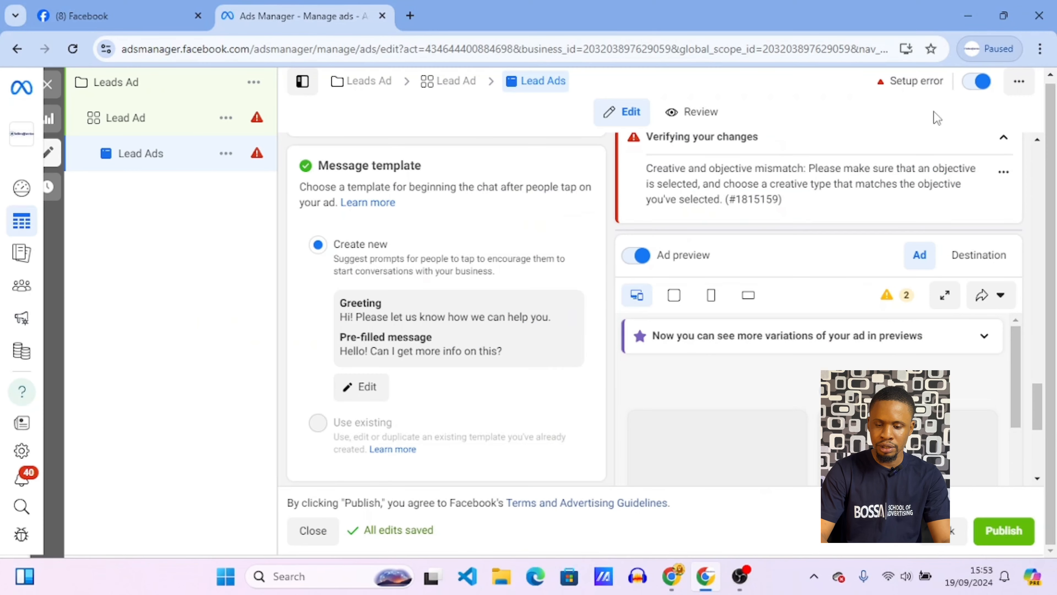
# - Review the ad's tracking event options and its Facebook and Instagram previews with the WhatsApp call to action
pyautogui.scroll(-2, 448, 400)
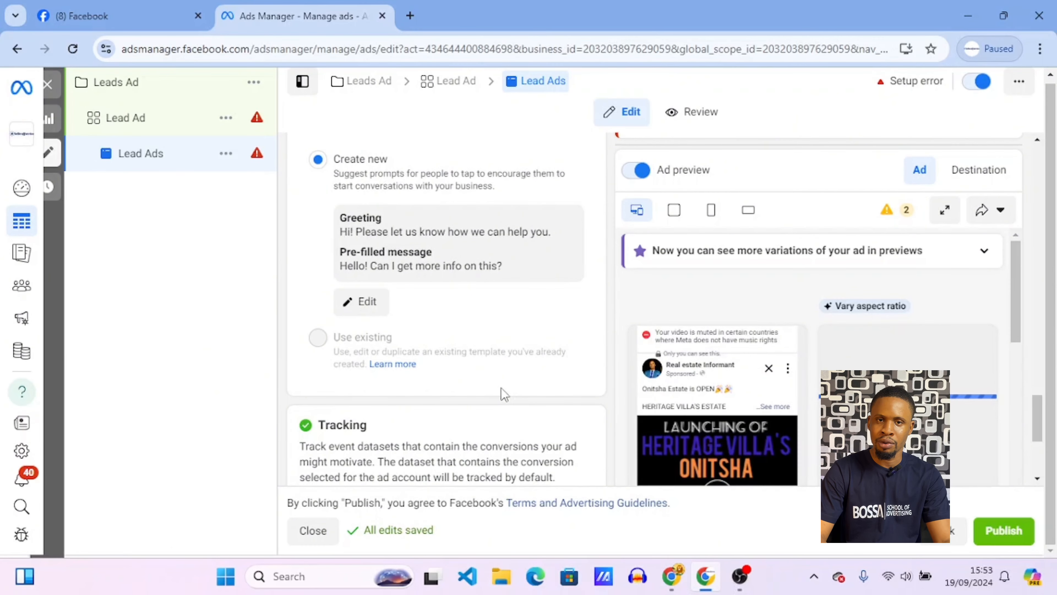
pyautogui.scroll(-2, 502, 394)
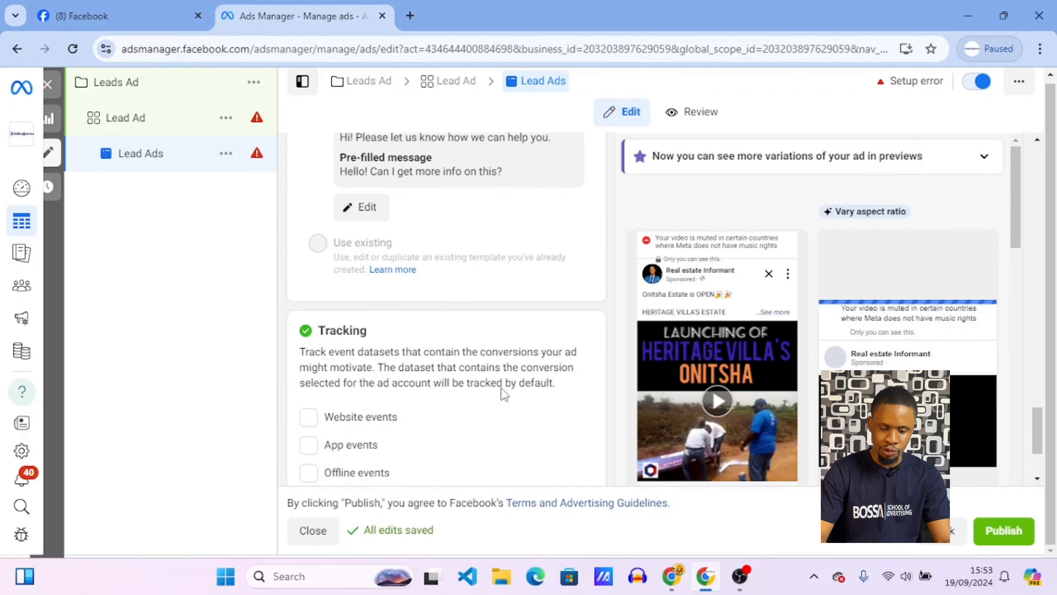
pyautogui.scroll(-3, 503, 449)
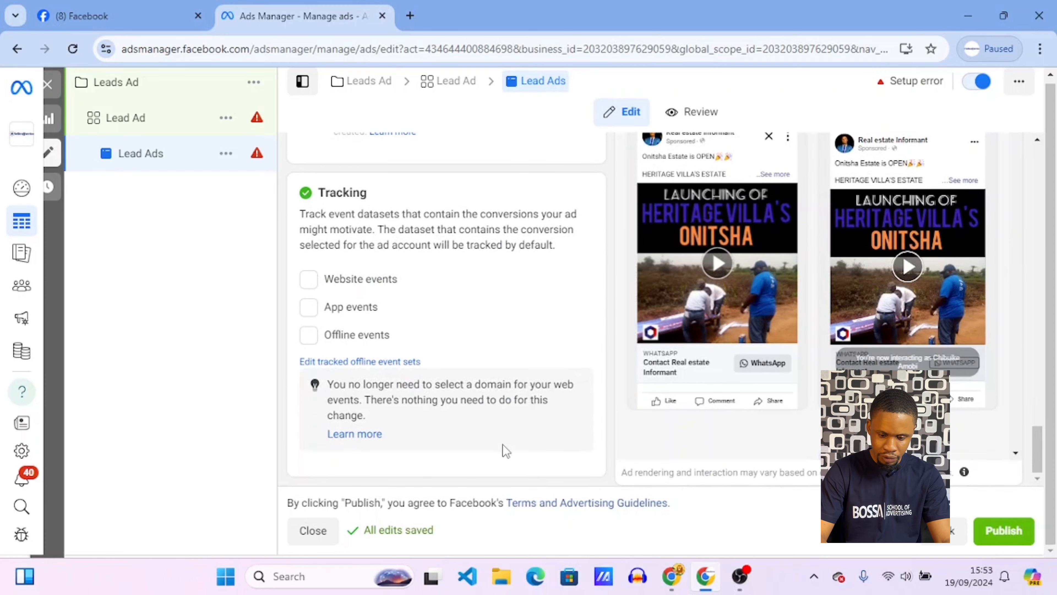
pyautogui.scroll(4, 749, 262)
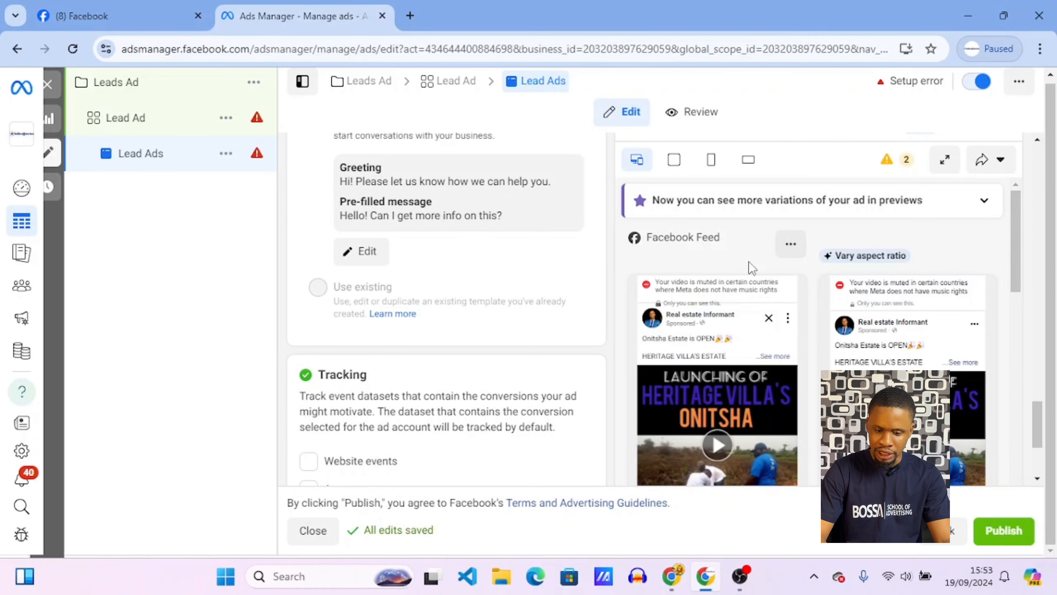
pyautogui.scroll(-6, 749, 262)
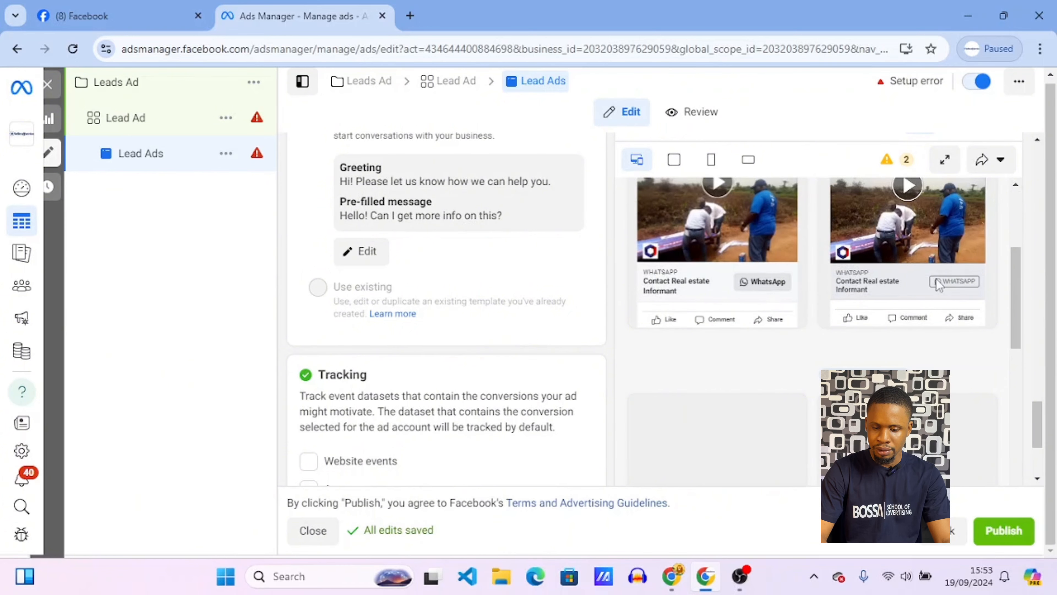
pyautogui.scroll(1, 790, 320)
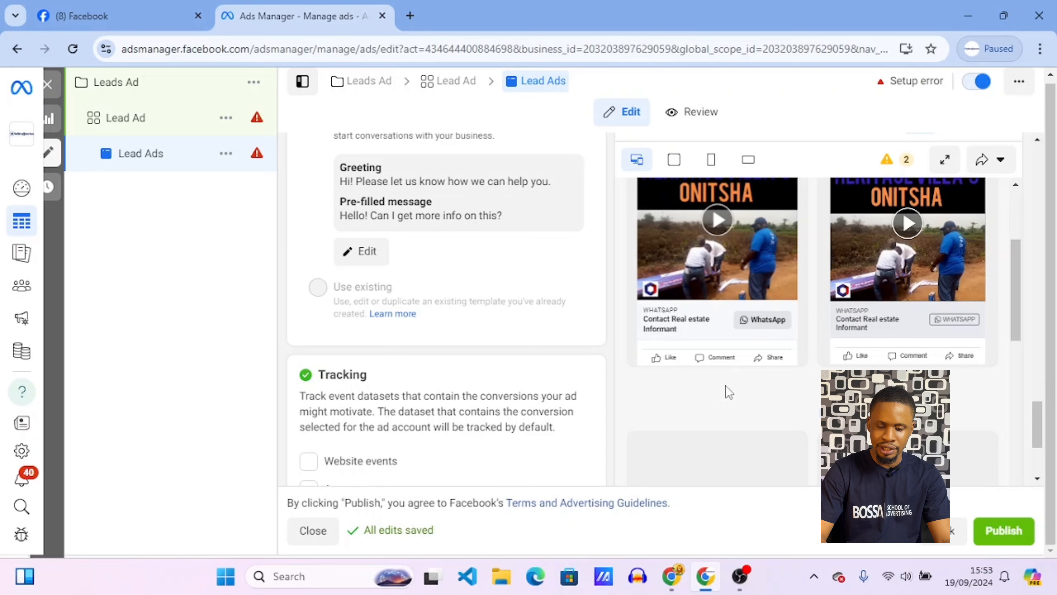
pyautogui.scroll(-3, 517, 402)
pyautogui.scroll(-1, 517, 402)
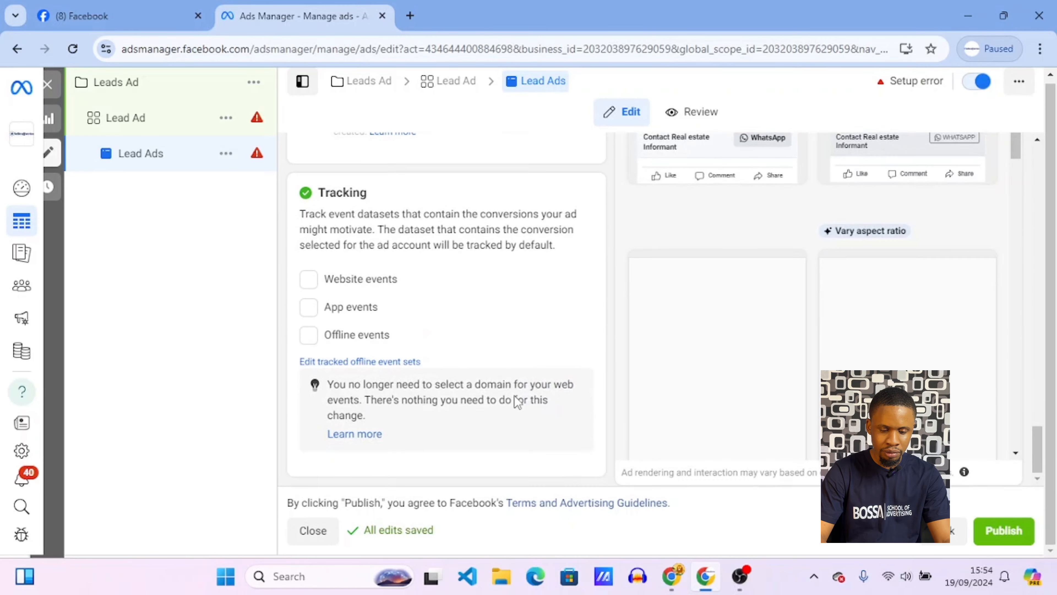
pyautogui.scroll(8, 517, 394)
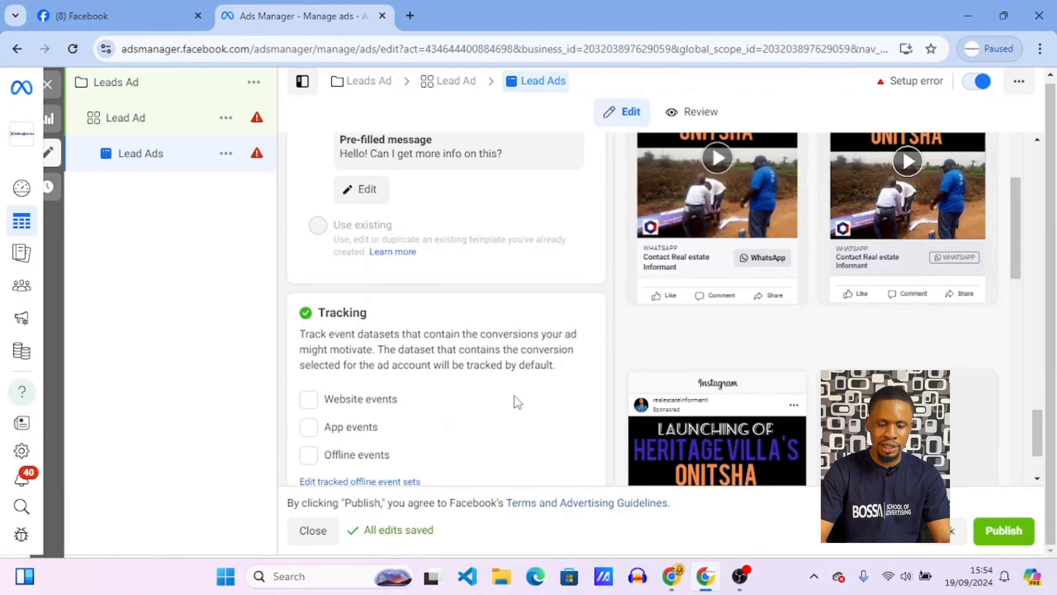
pyautogui.scroll(5, 532, 295)
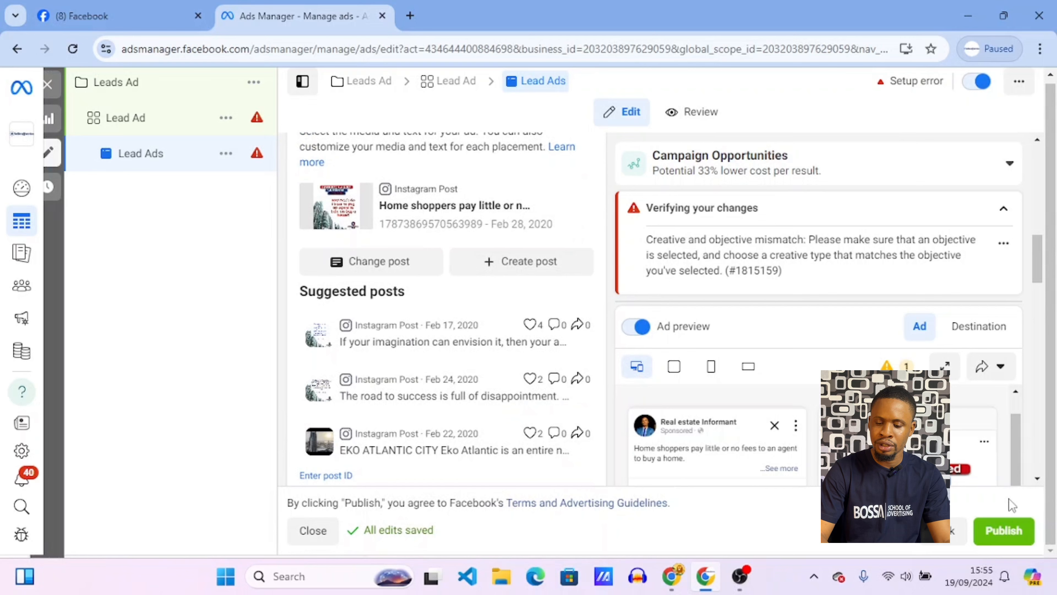